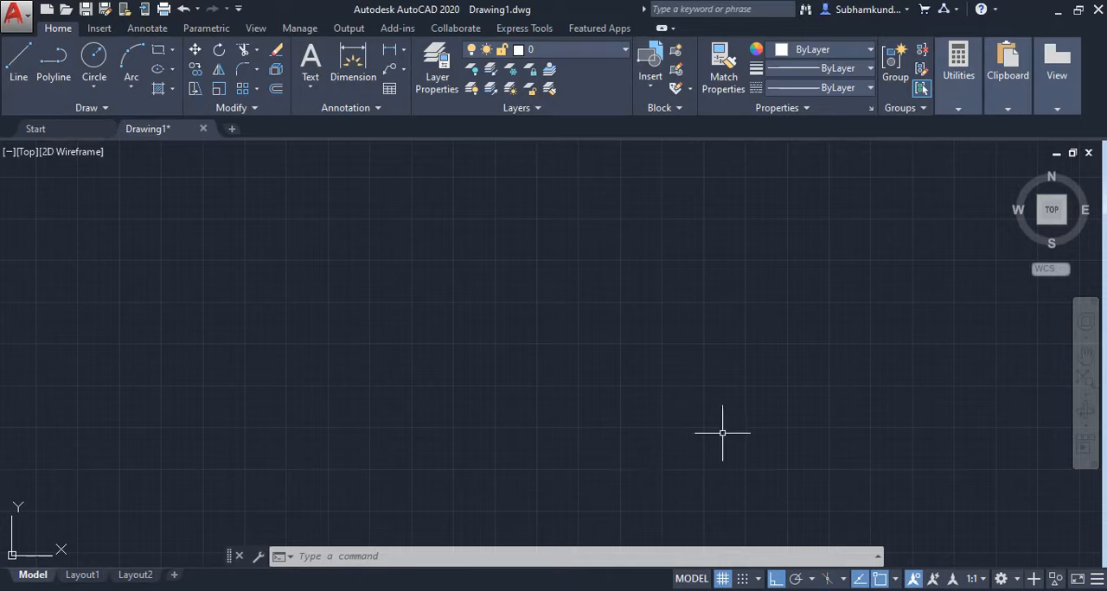
Switch the drawing grid display off and on twice, ending with the grid shown.
left_click(723, 580)
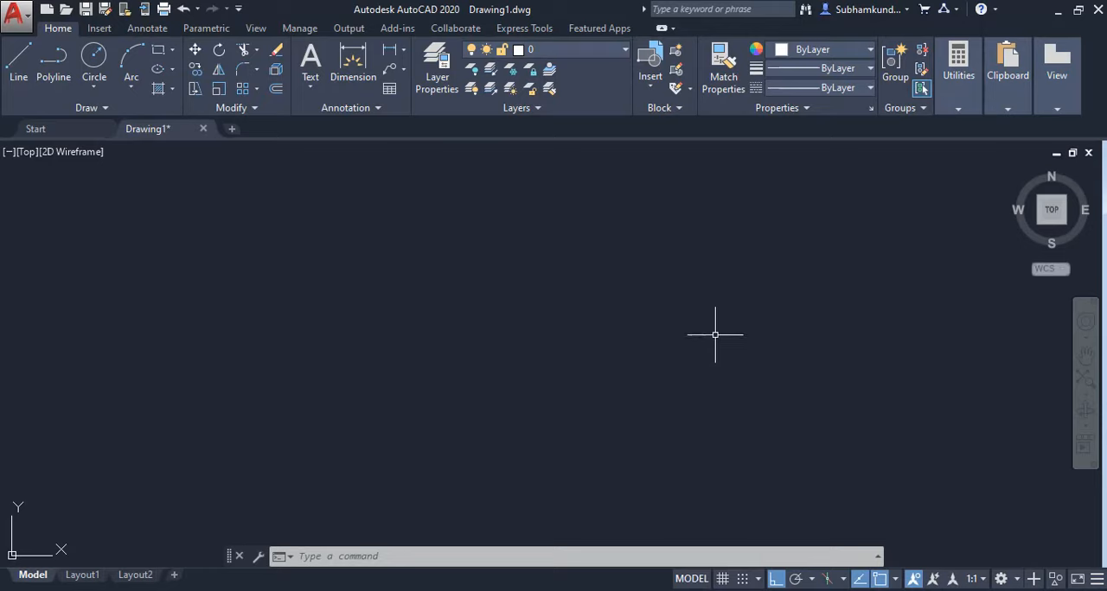
left_click(723, 583)
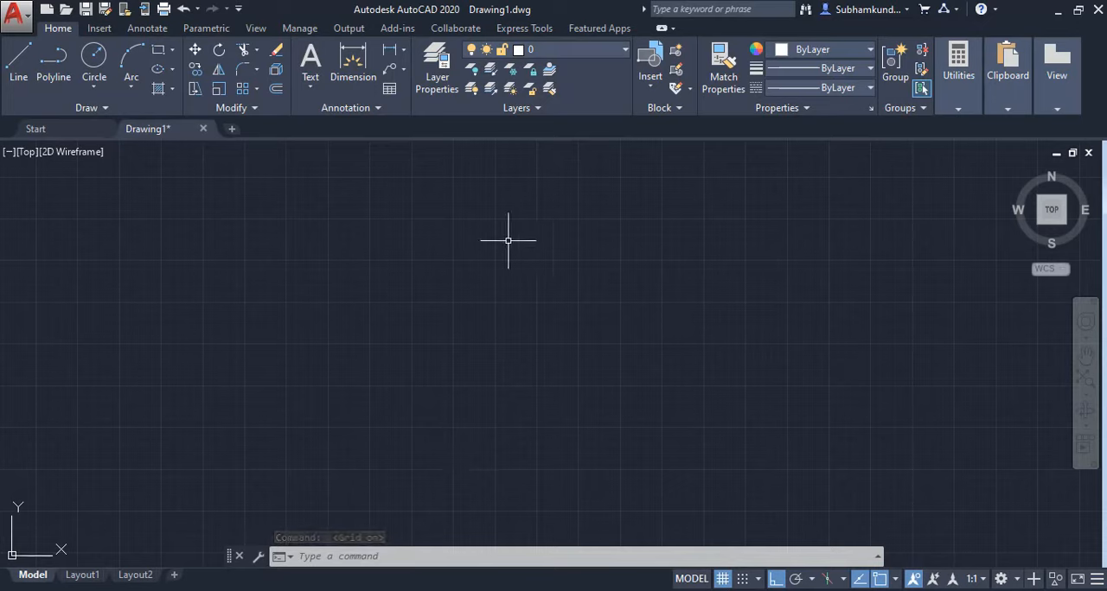
left_click(722, 579)
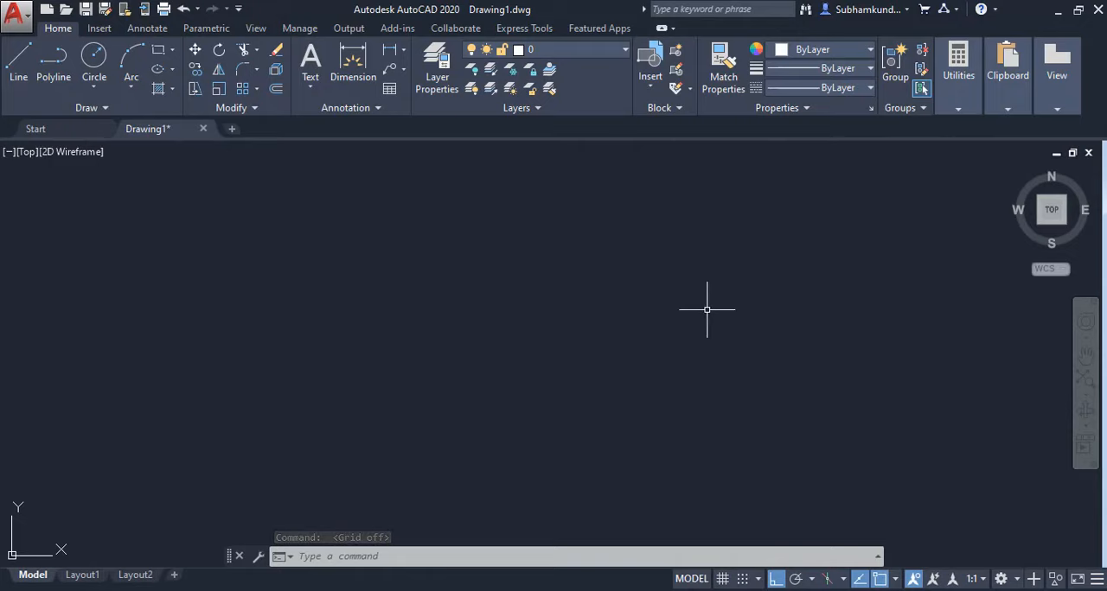
left_click(723, 579)
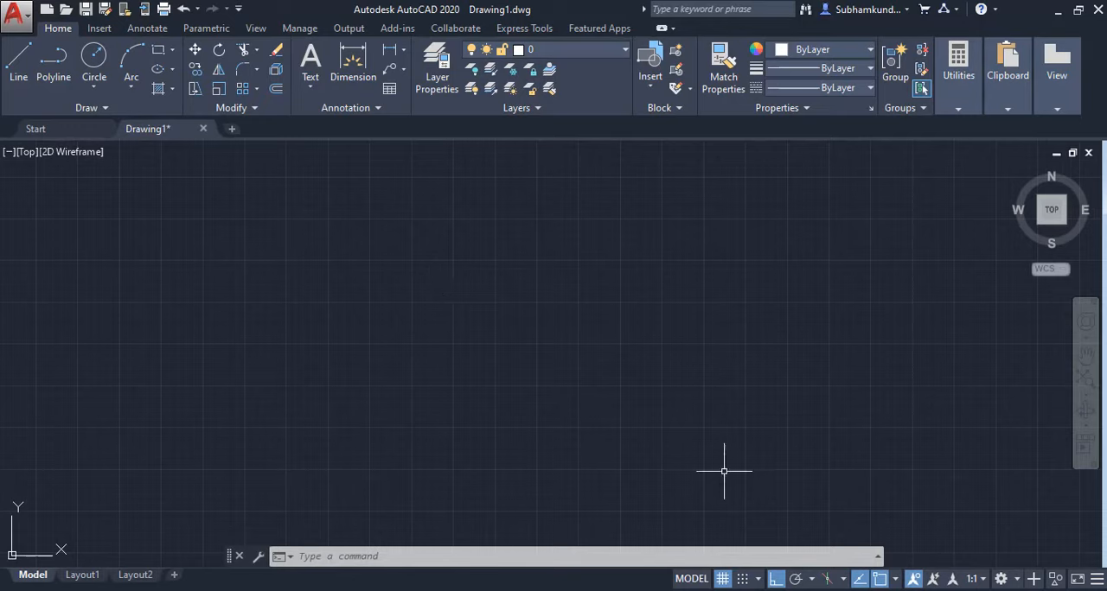
Turn on snap mode, try it with the Line command, and toggle snapping off and back on.
left_click(742, 579)
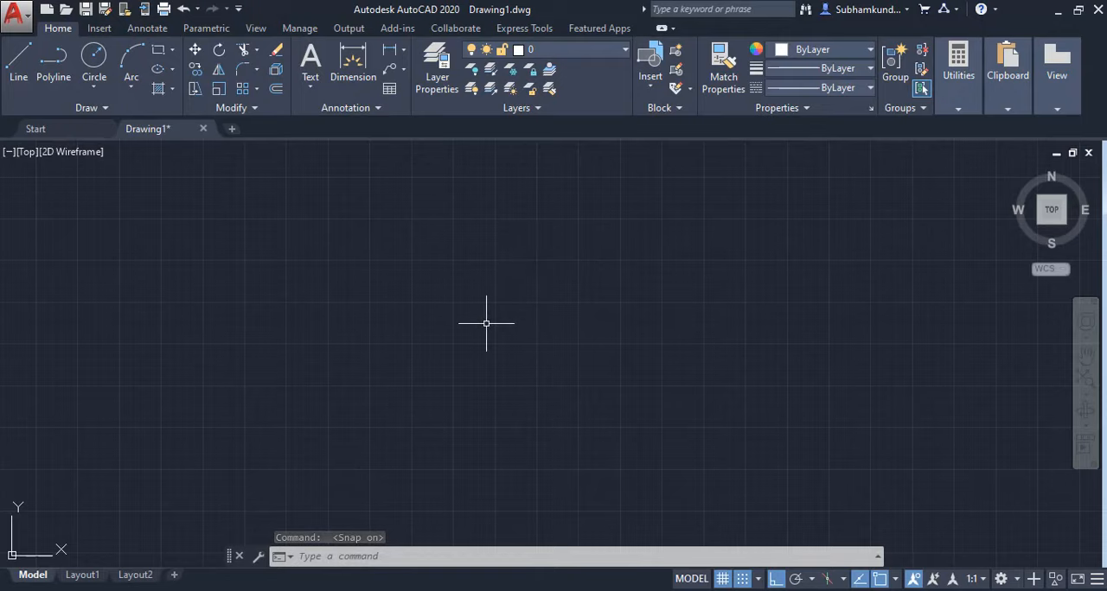
scroll(532, 300, "up", 2)
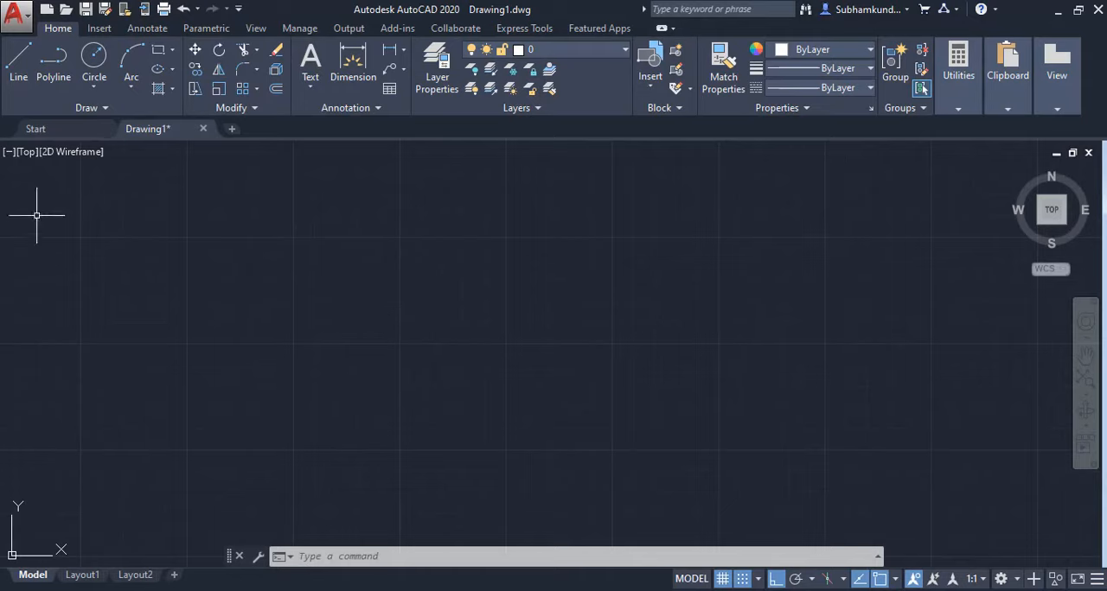
left_click(16, 69)
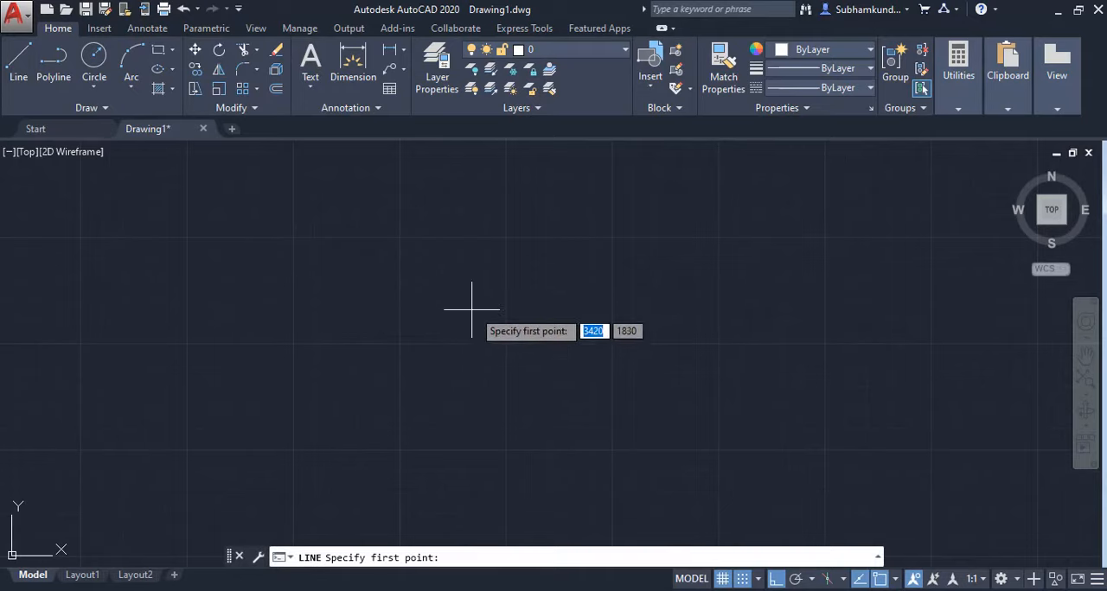
scroll(472, 308, "up", 1)
scroll(481, 292, "up", 1)
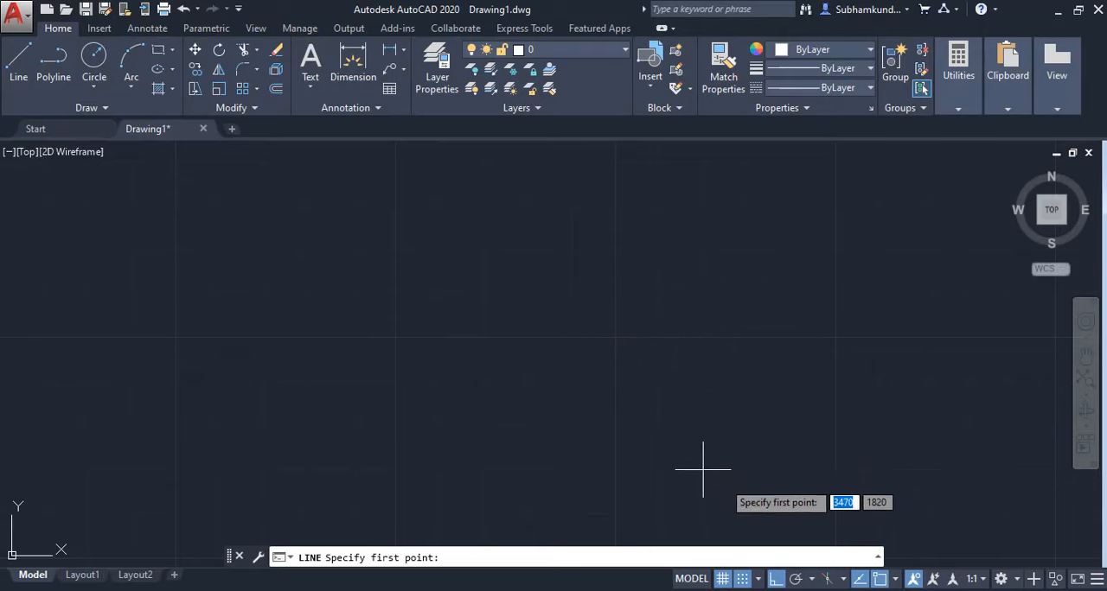
left_click(742, 579)
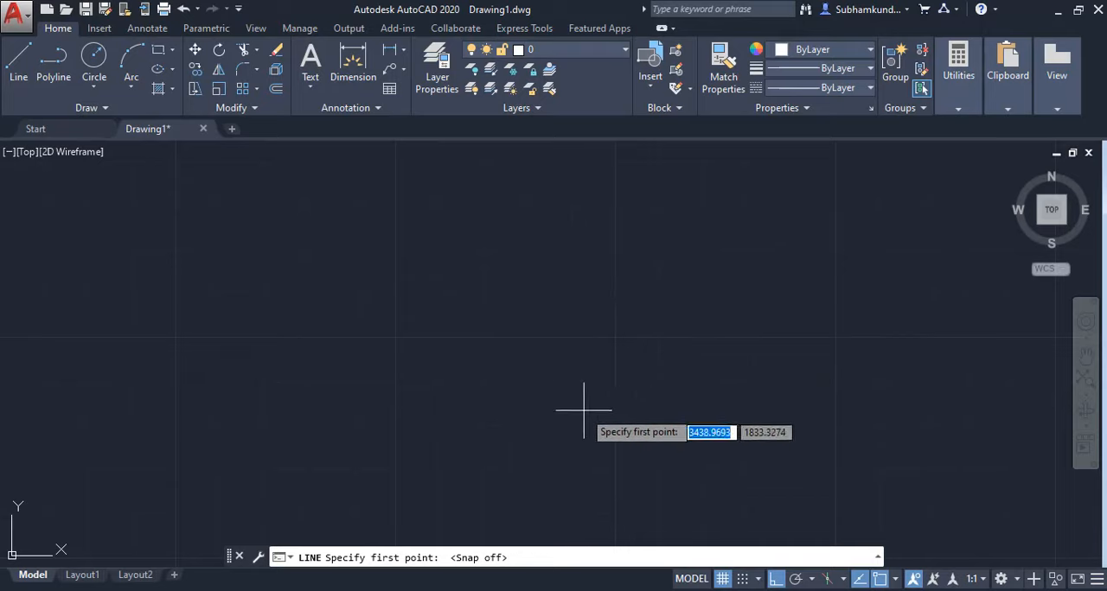
left_click(743, 581)
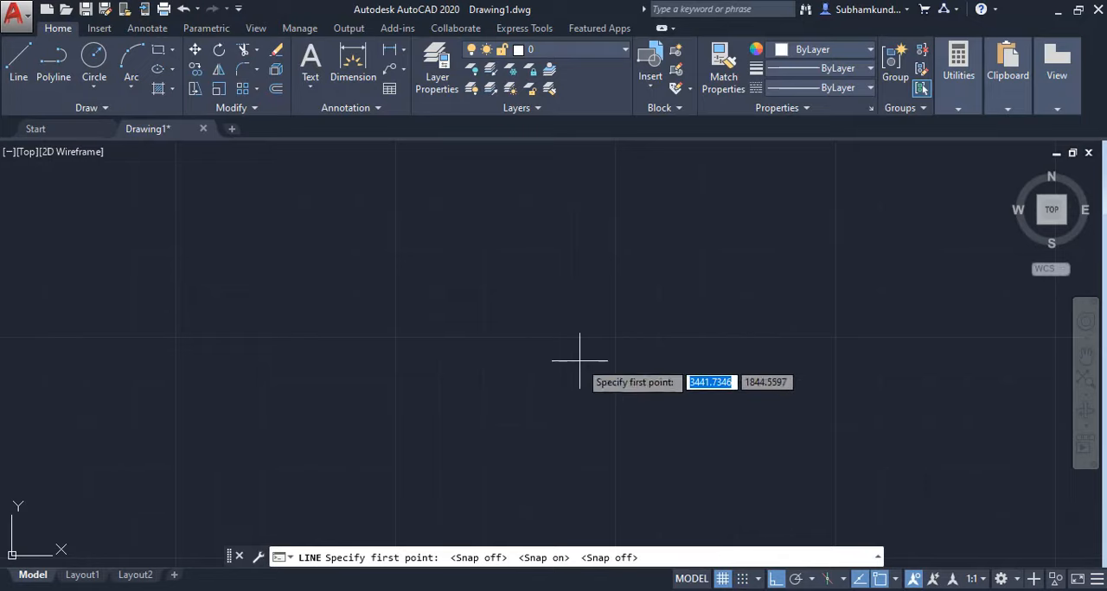
left_click(743, 580)
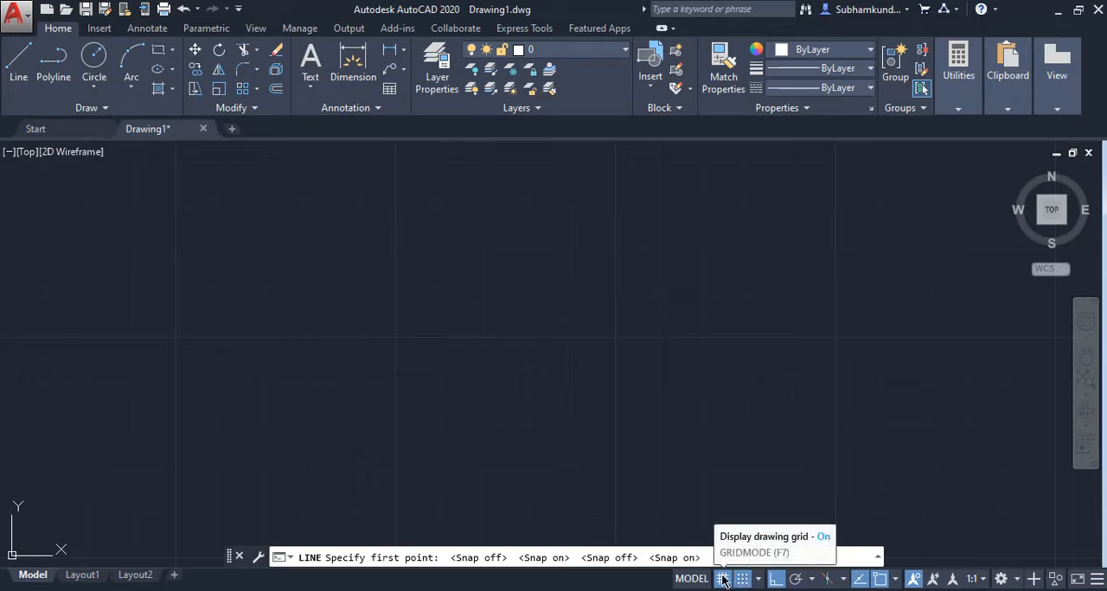
Turn off snap mode, cancel the line, and toggle the grid display, ending with the grid shown.
left_click(723, 580)
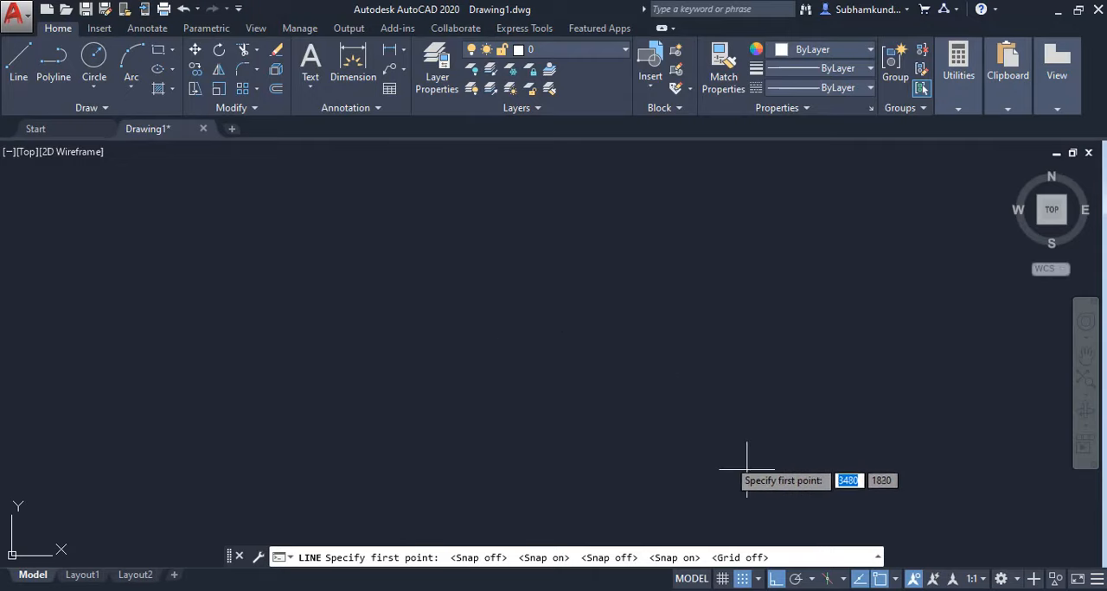
left_click(743, 579)
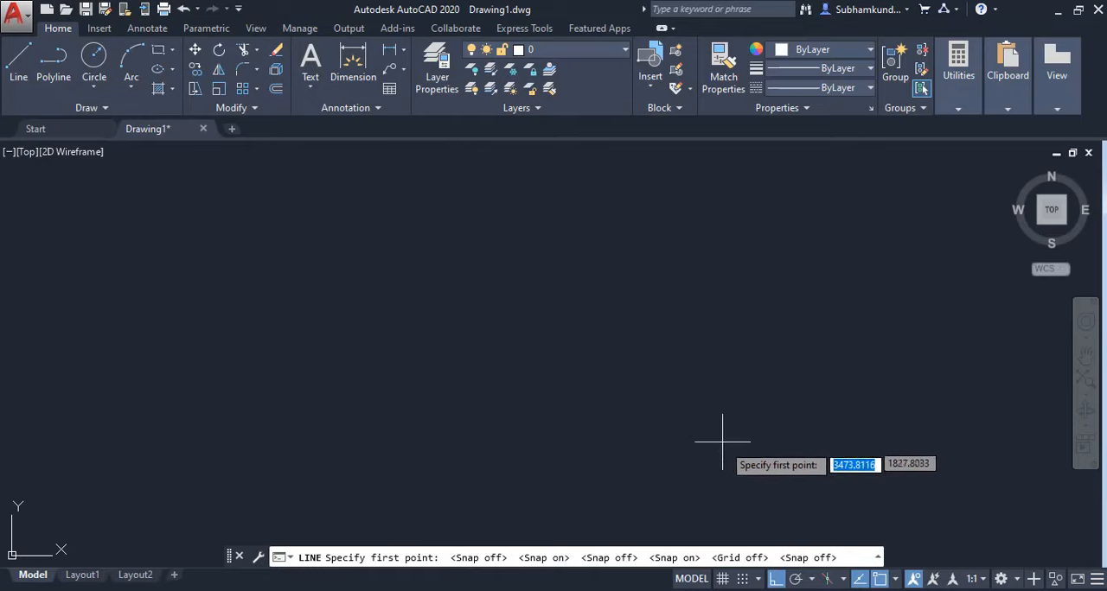
left_click(723, 579)
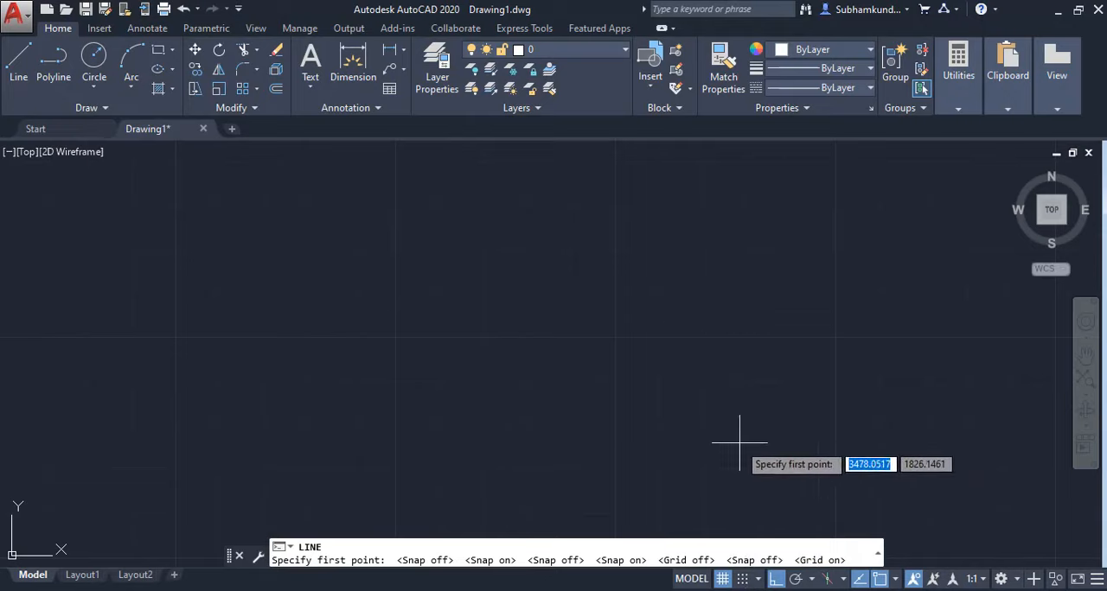
key("Escape")
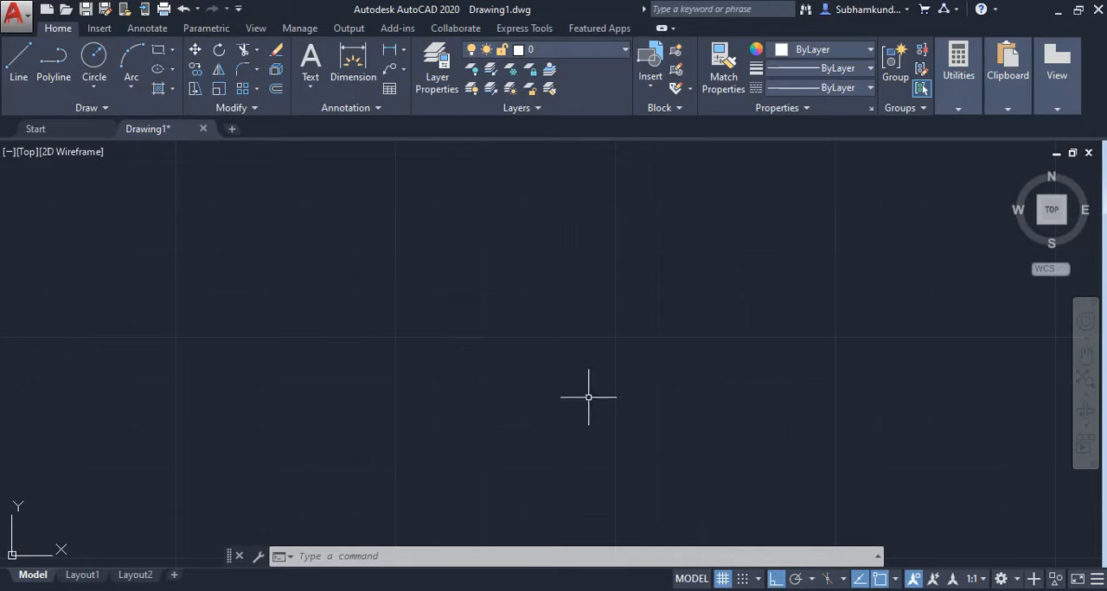
key("F7")
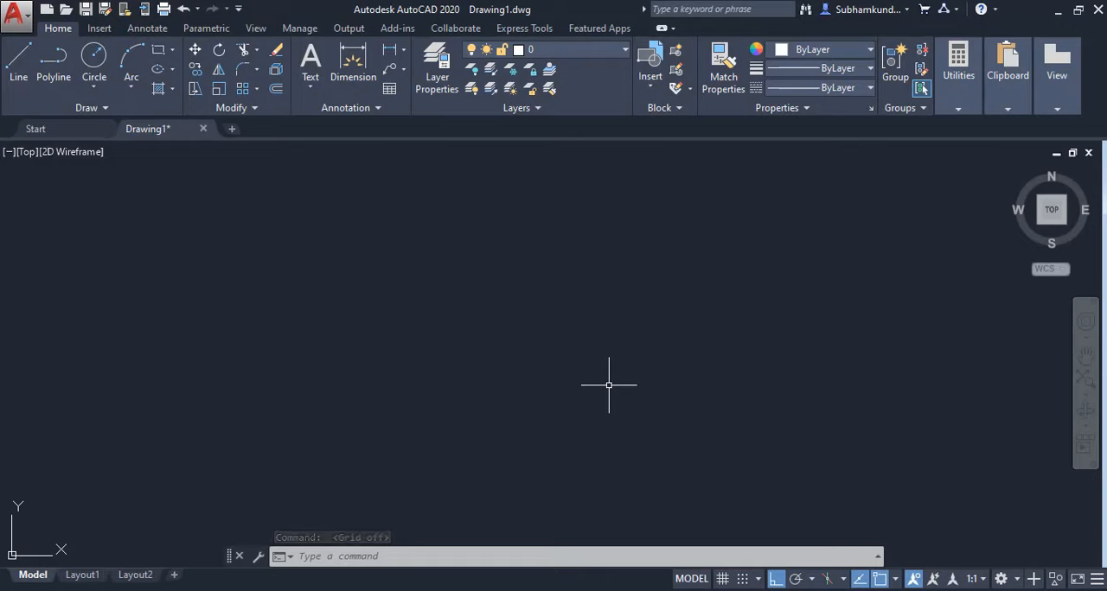
key("F7")
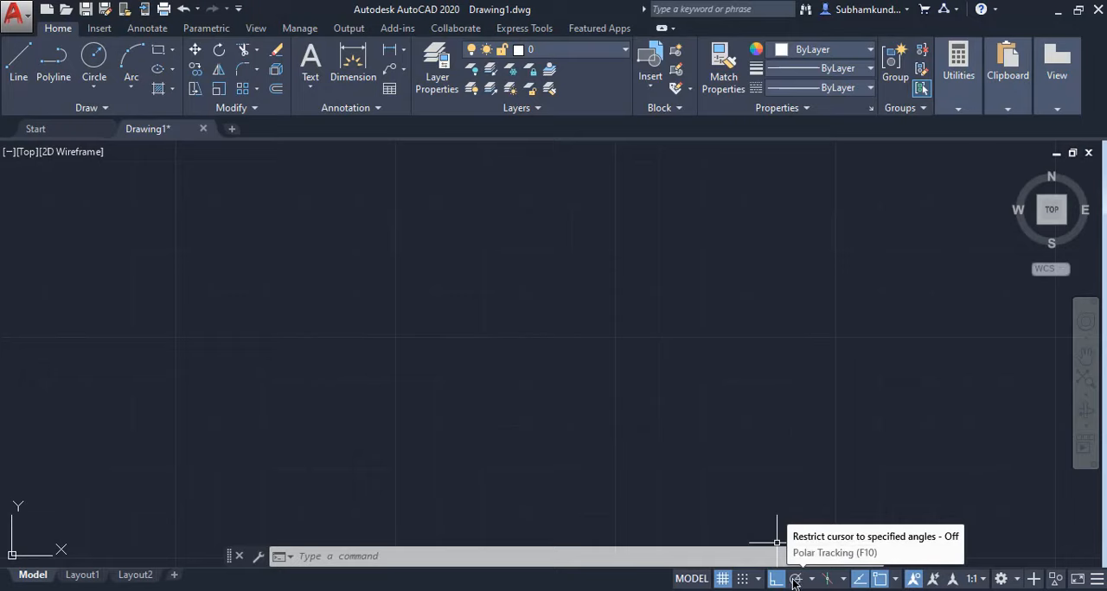
With polar tracking on, draw a closed, self-crossing outline of seven slanted line segments in the empty drawing.
left_click(795, 579)
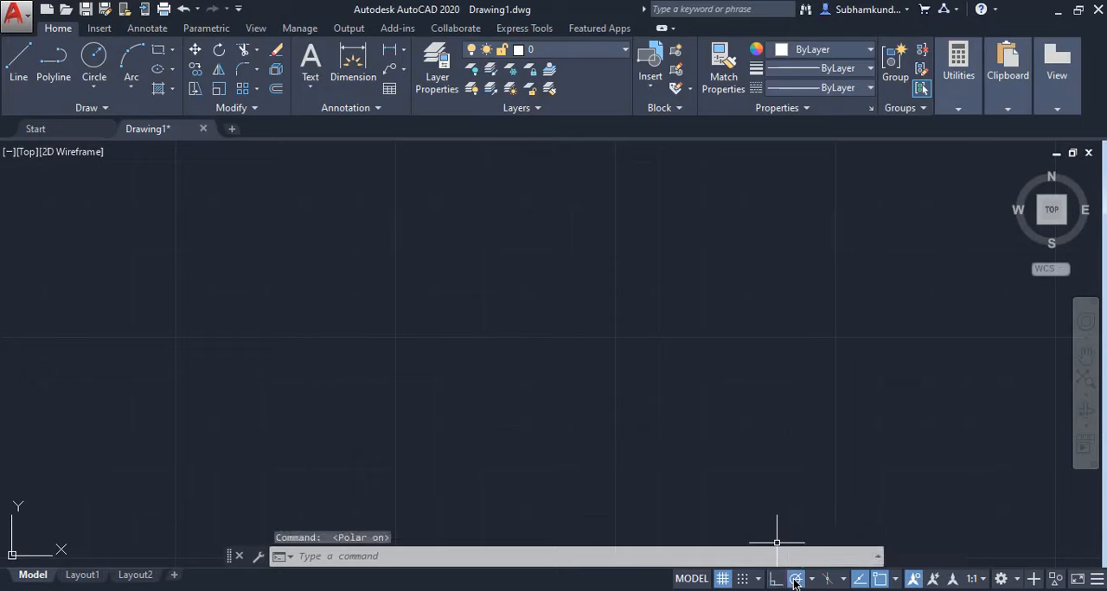
left_click(18, 62)
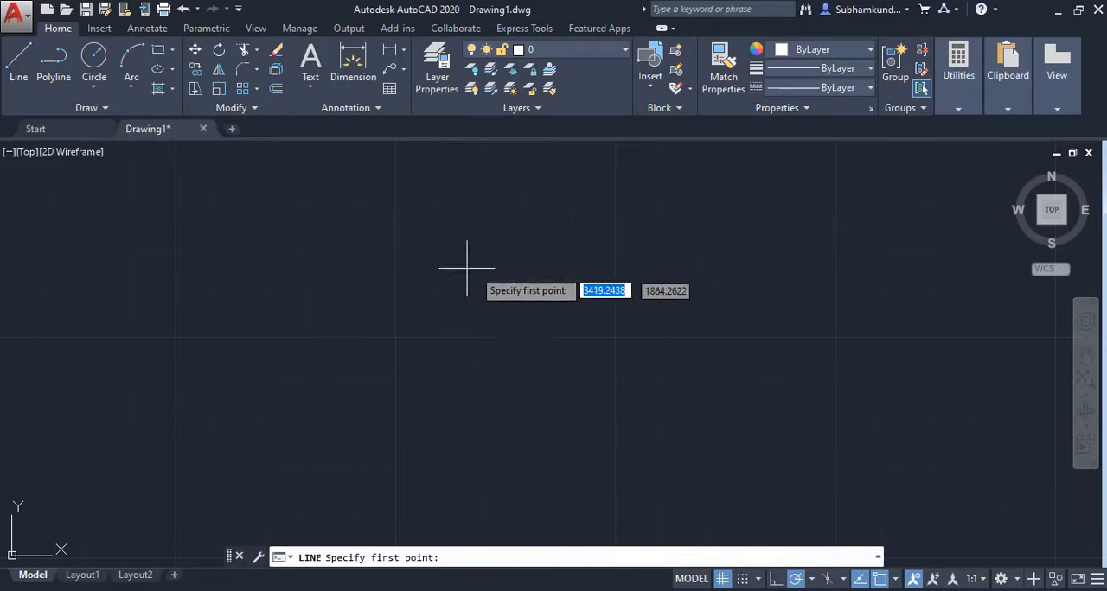
scroll(452, 323, "down", 2)
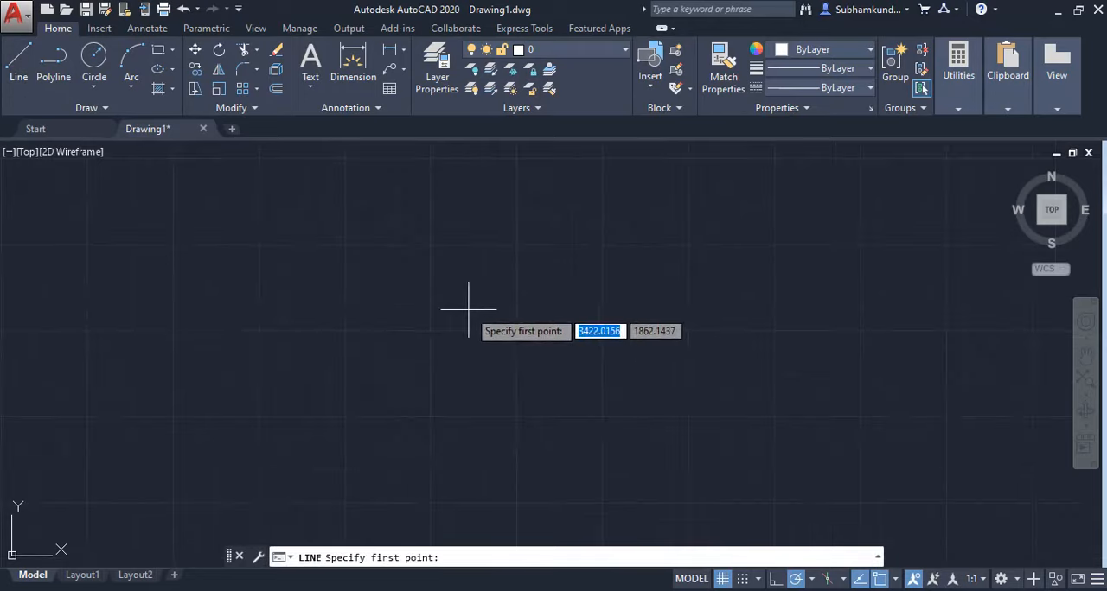
left_click(469, 309)
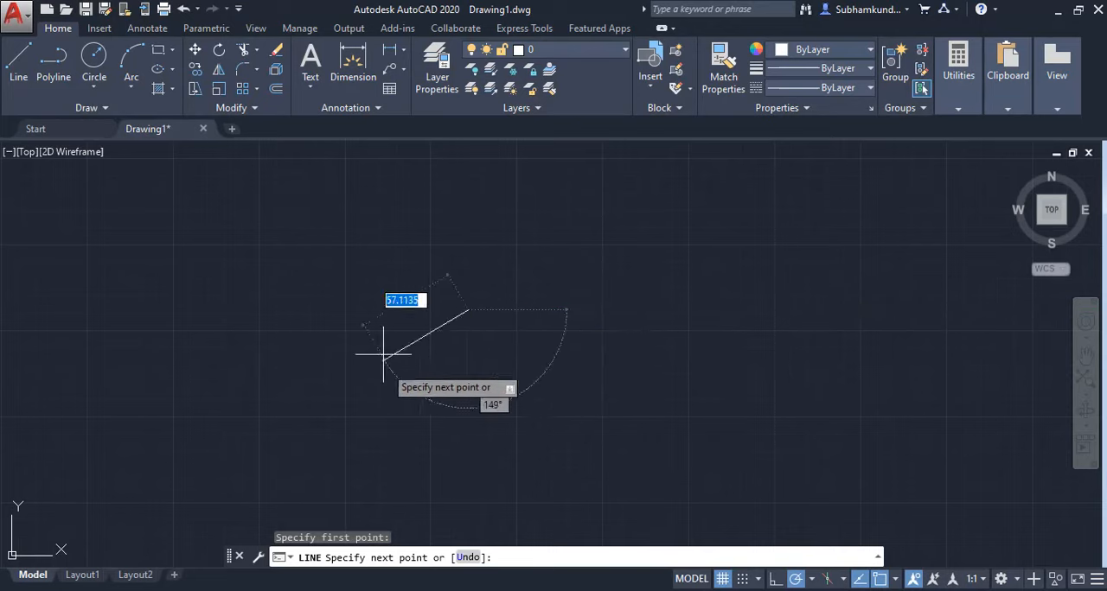
left_click(520, 200)
left_click(792, 358)
left_click(635, 430)
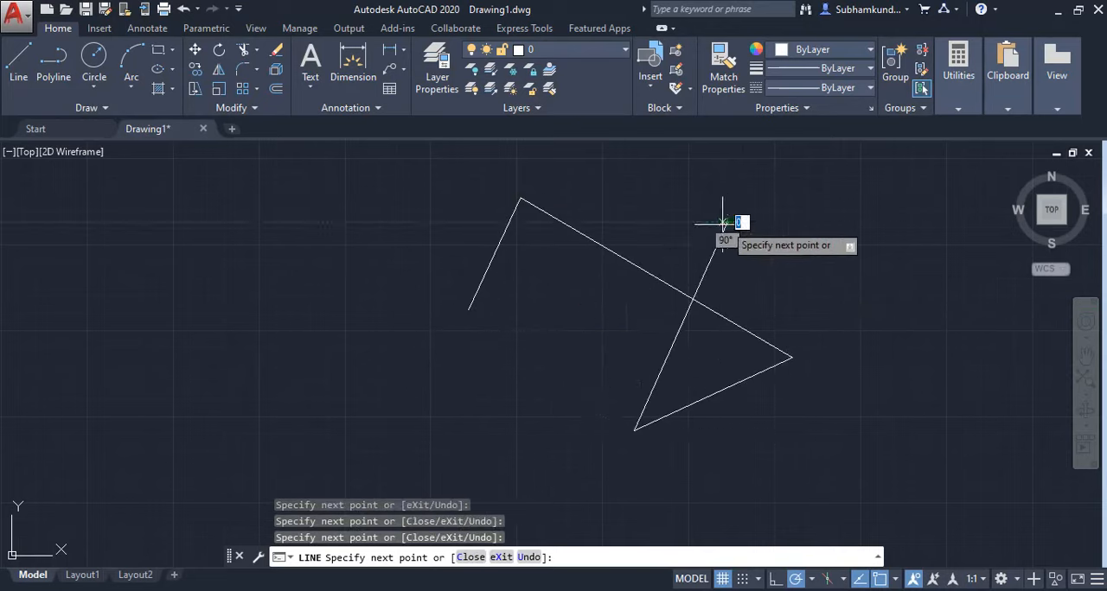
left_click(726, 223)
left_click(370, 494)
left_click(354, 289)
left_click(467, 308)
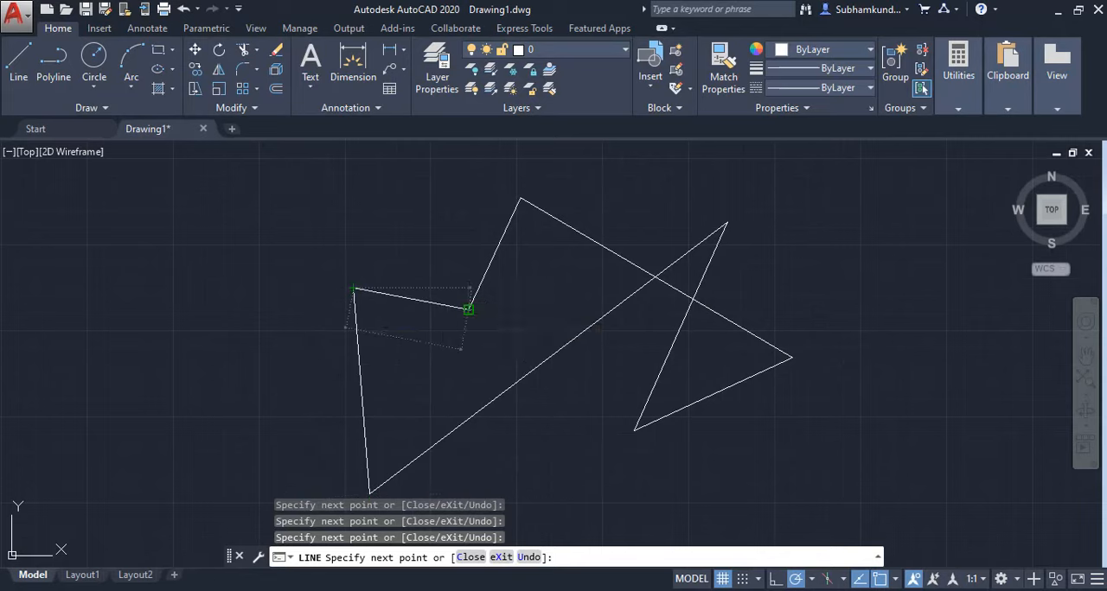
key("Return")
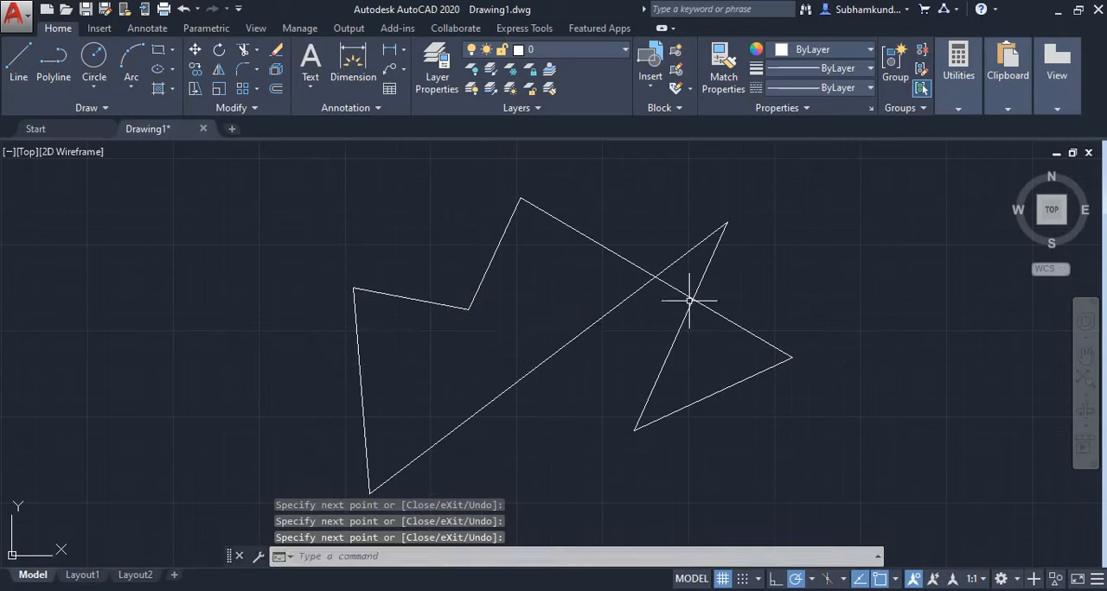
Turn on ortho mode to restrict the cursor to horizontal and vertical directions.
mouse_move(666, 330)
middle_mouse_down()
mouse_move(474, 343)
mouse_move(383, 308)
middle_mouse_up()
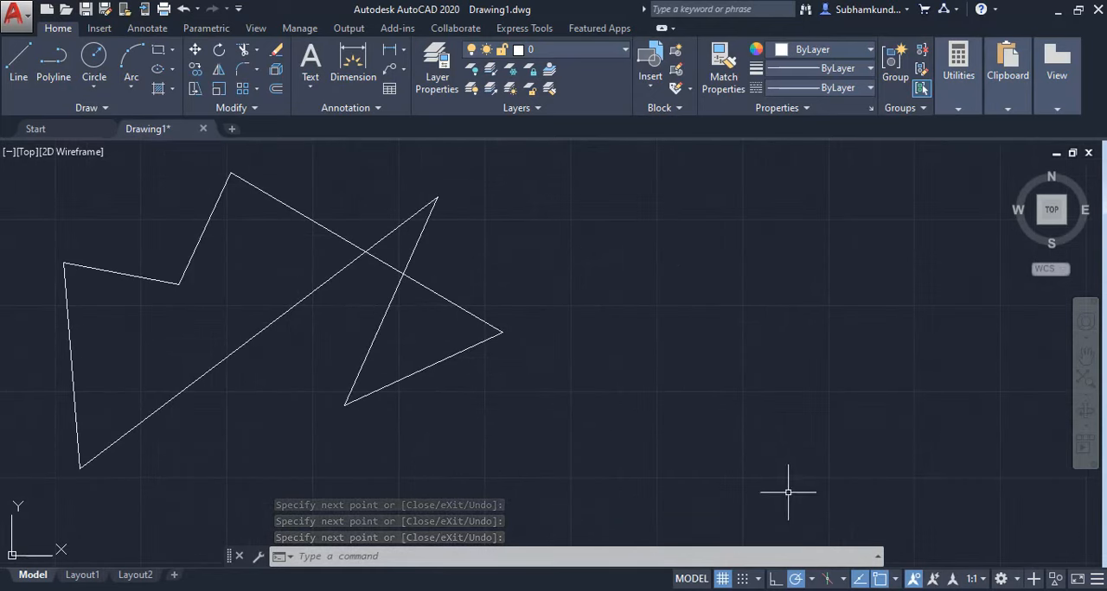
left_click(775, 579)
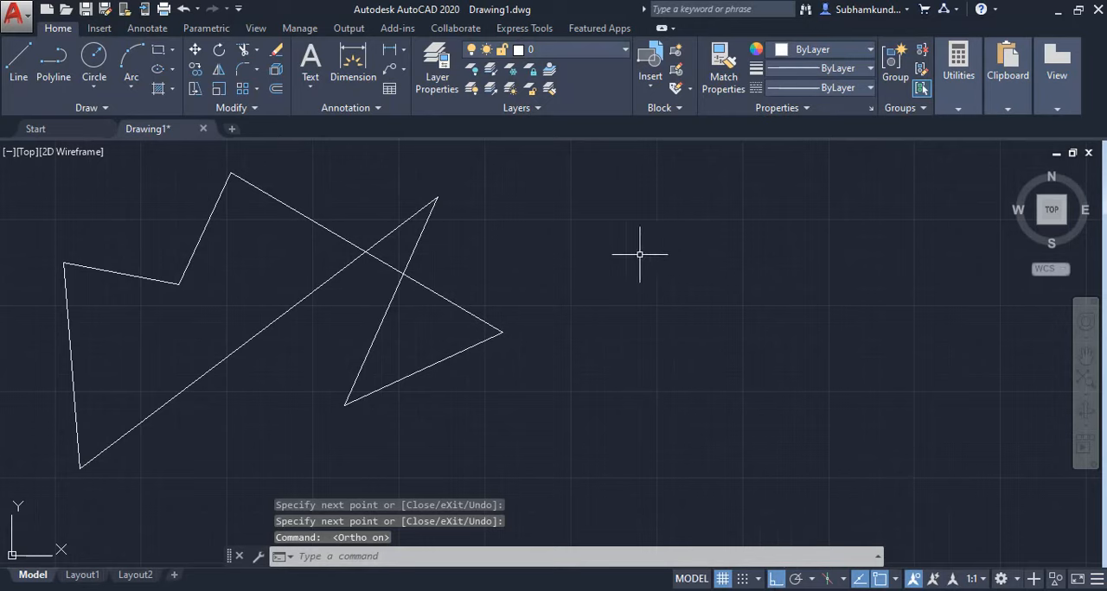
left_click(18, 58)
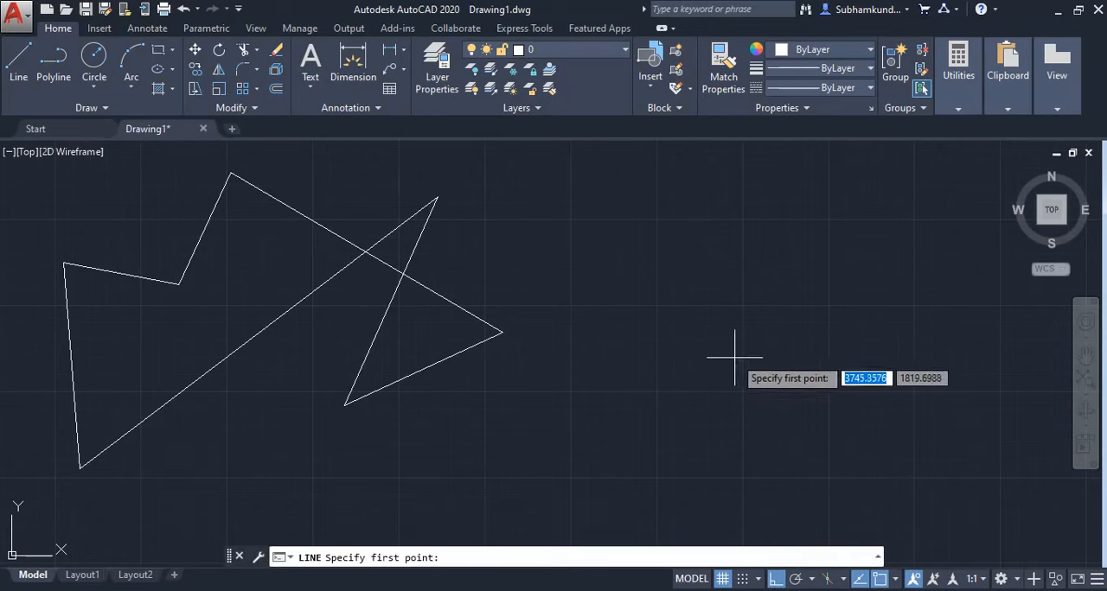
key("Escape")
With ortho mode on, start a line in the empty area beside the slanted outline and draw eight connected horizontal and vertical segments.
left_click(18, 61)
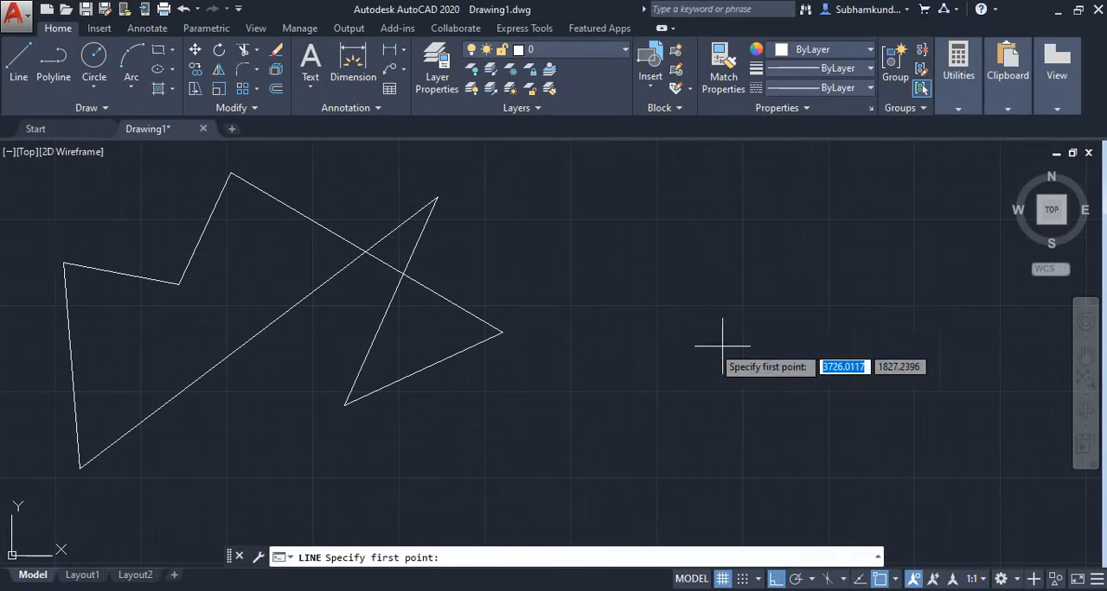
left_click(778, 318)
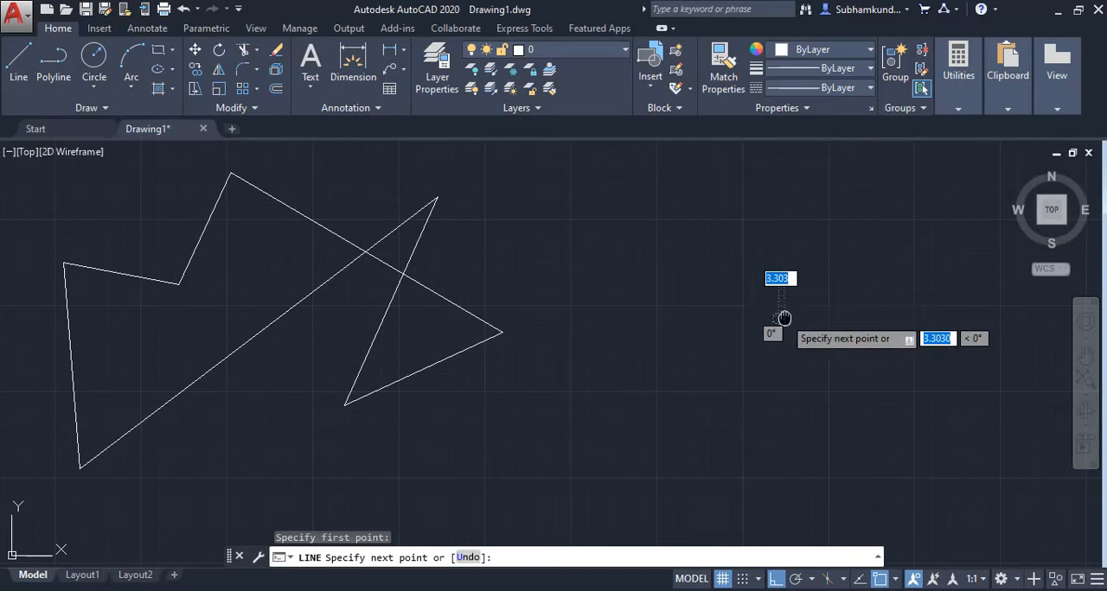
middle_click_drag(778, 320, 527, 351)
scroll(647, 337, "down", 2)
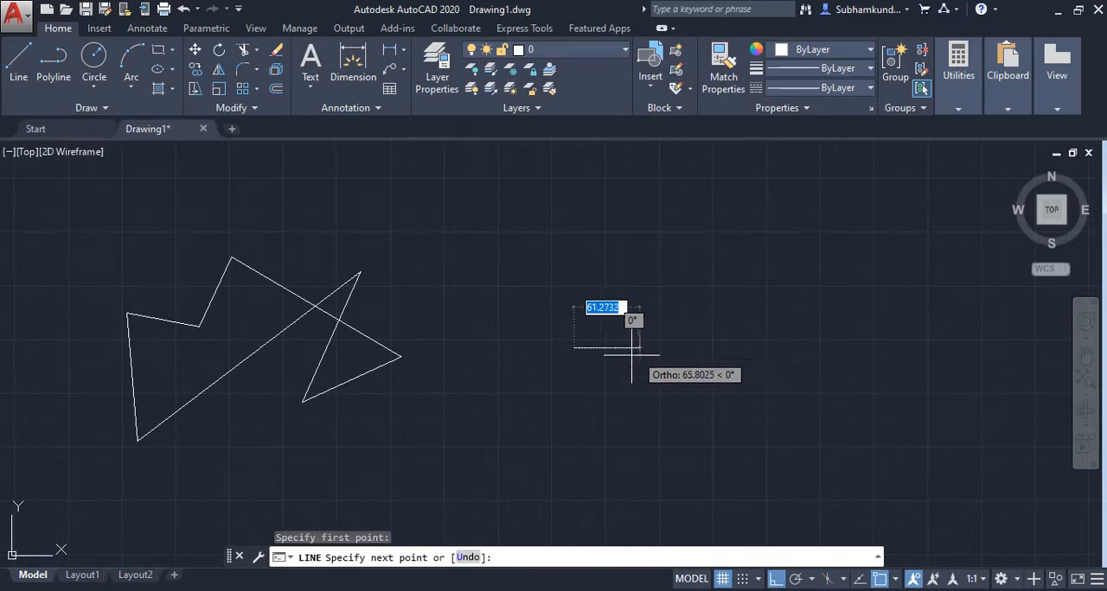
left_click(715, 349)
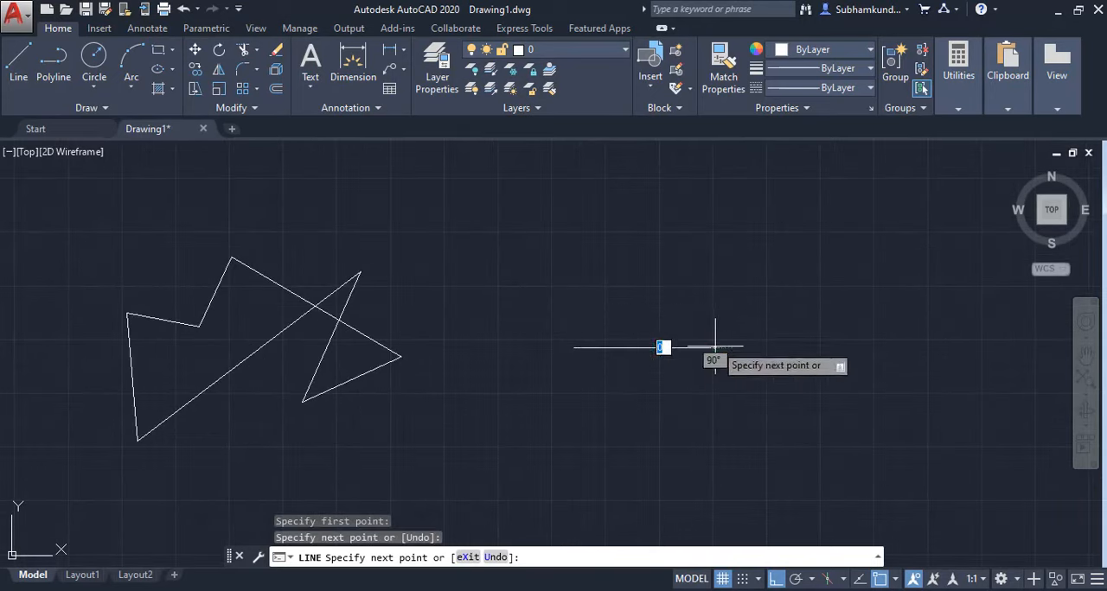
left_click(715, 260)
left_click(857, 260)
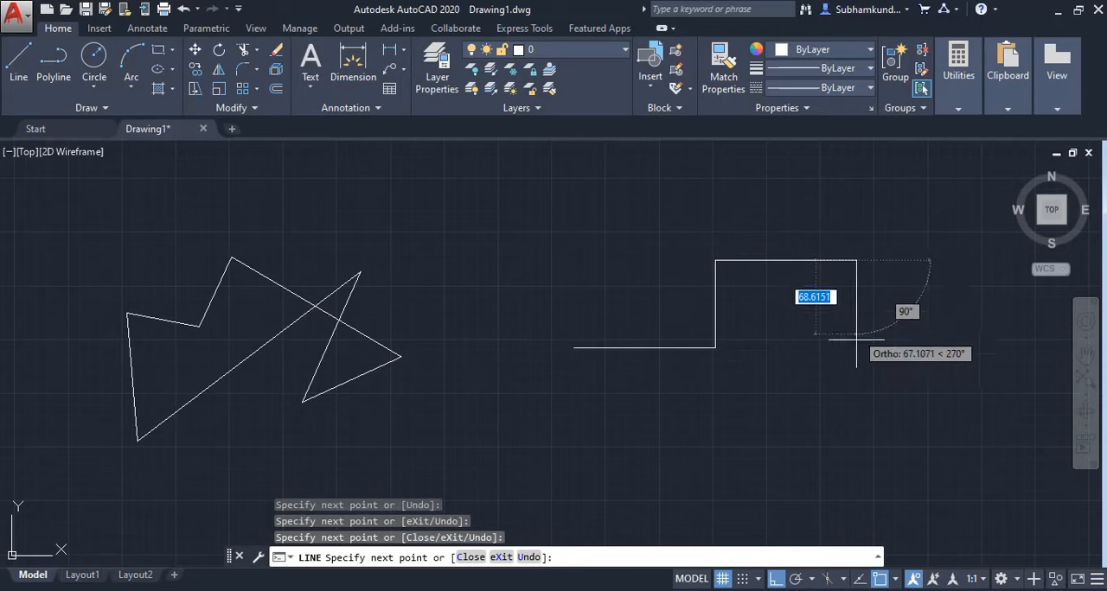
left_click(857, 373)
left_click(726, 432)
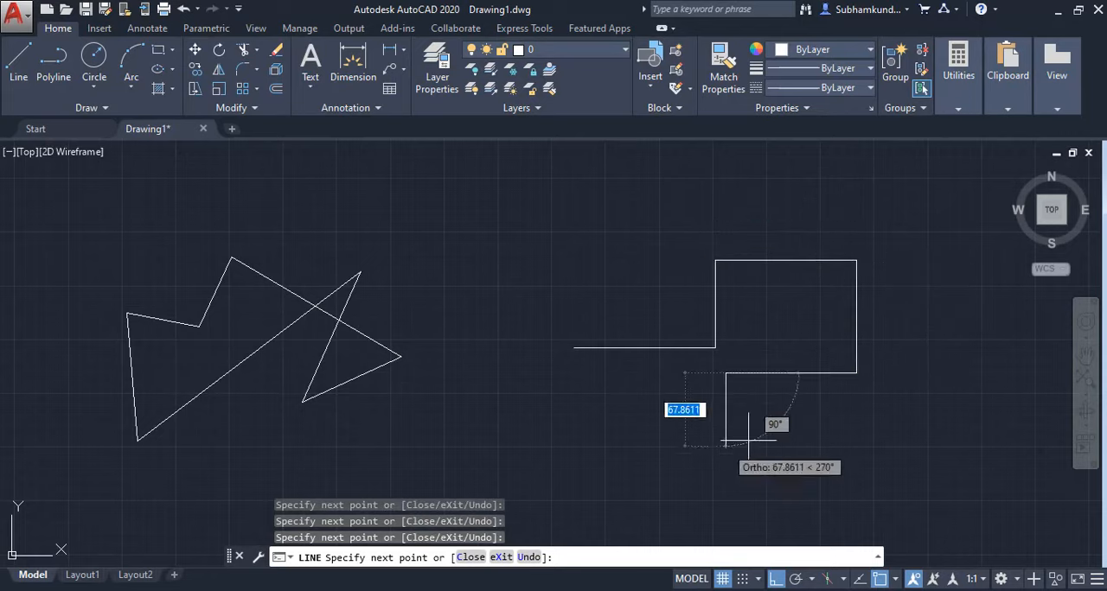
left_click(714, 457)
left_click(585, 456)
left_click(584, 305)
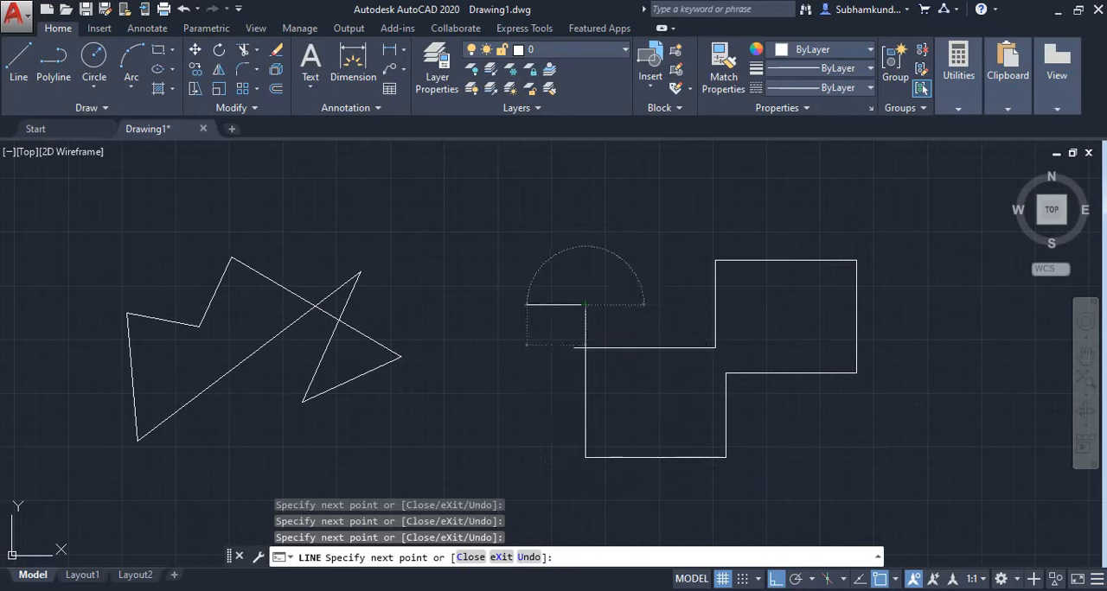
Continue the orthogonal line with seven more segments, stepping toward the slanted outline, then up and back above the path's starting point.
left_click(528, 307)
left_click(497, 385)
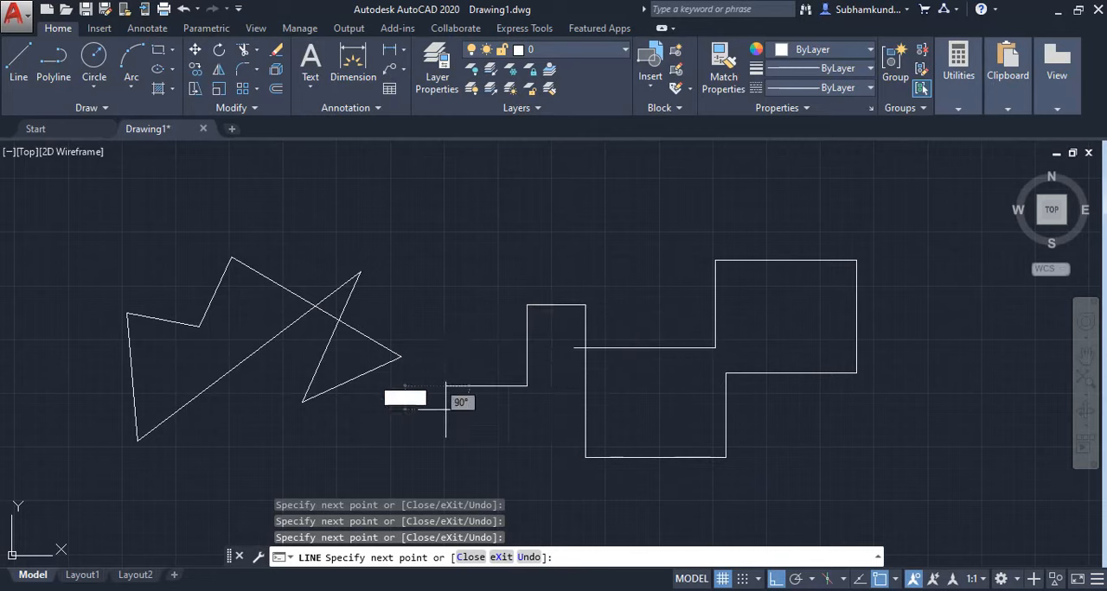
left_click(446, 389)
left_click(445, 286)
left_click(571, 255)
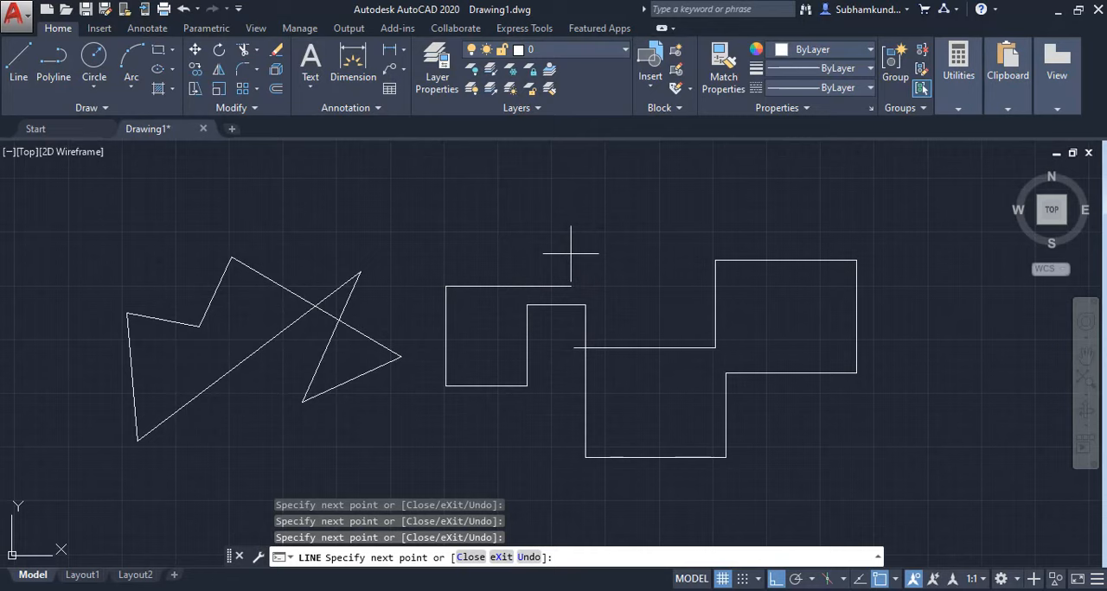
left_click(571, 206)
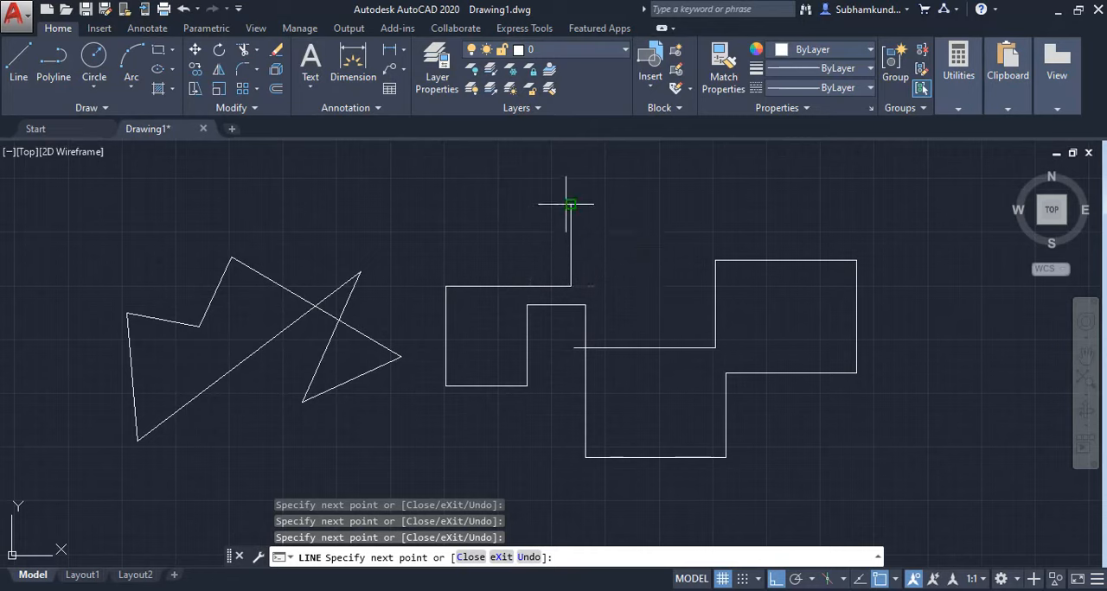
left_click(628, 205)
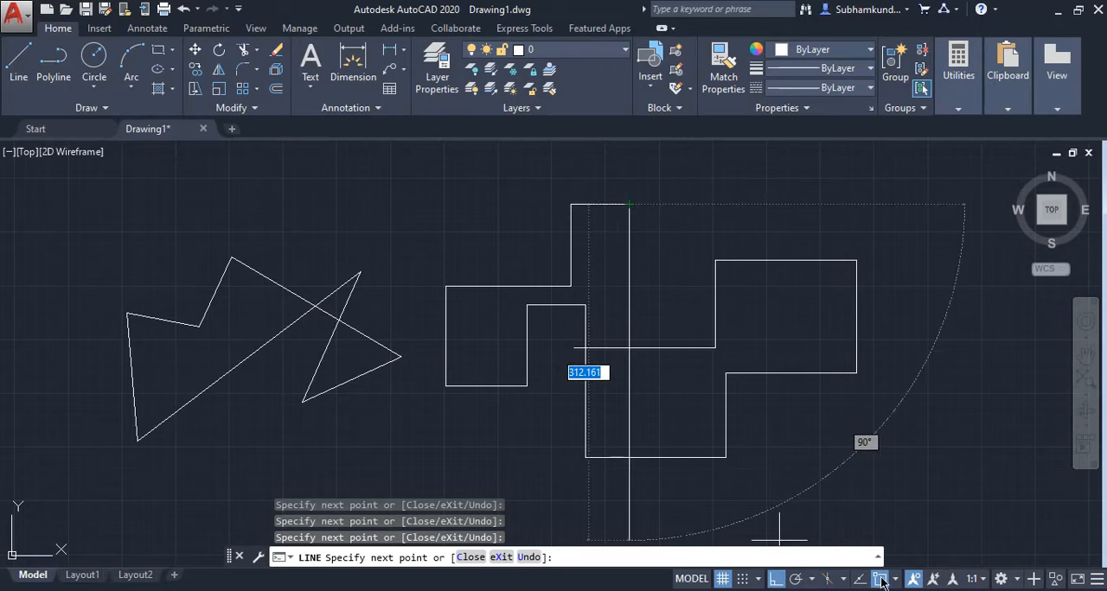
Turn off ortho mode within the Line command and add five free-angle segments around the right side of the stepped shape.
left_click(777, 580)
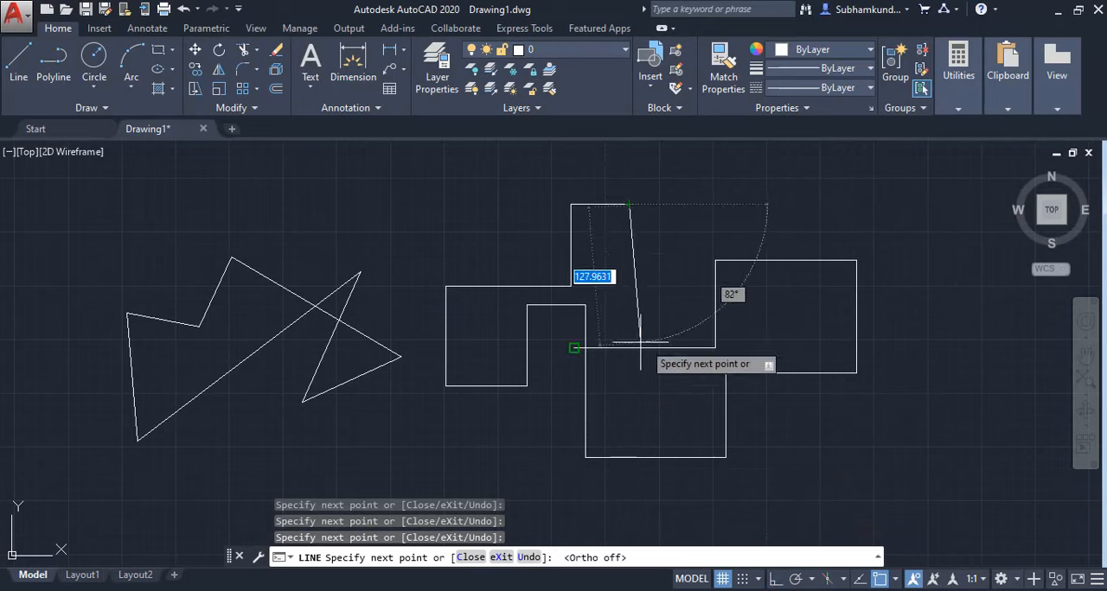
left_click(678, 235)
left_click(785, 180)
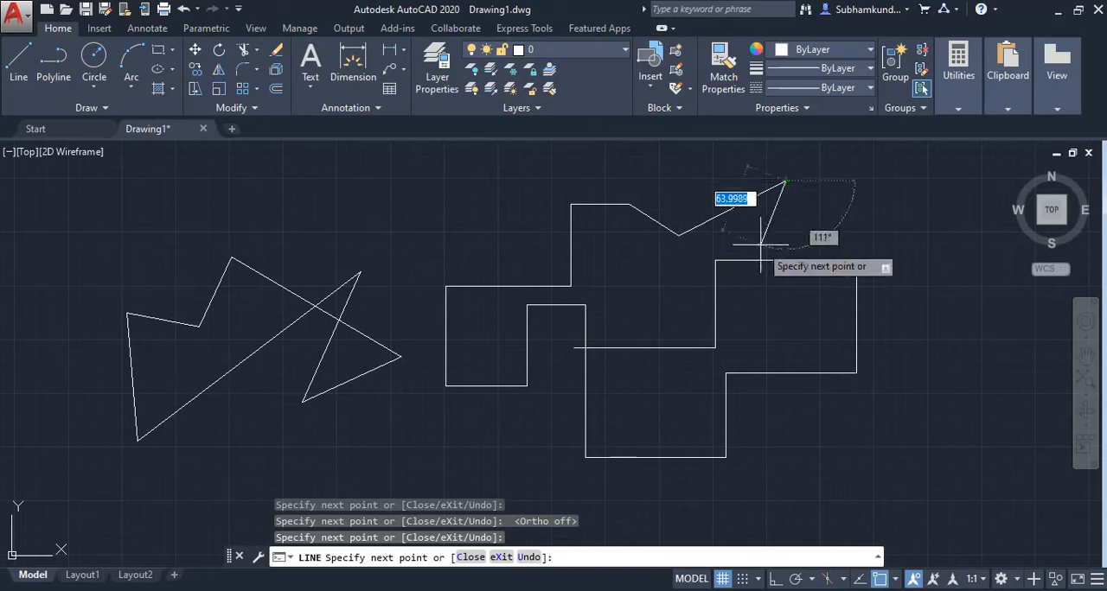
left_click(888, 240)
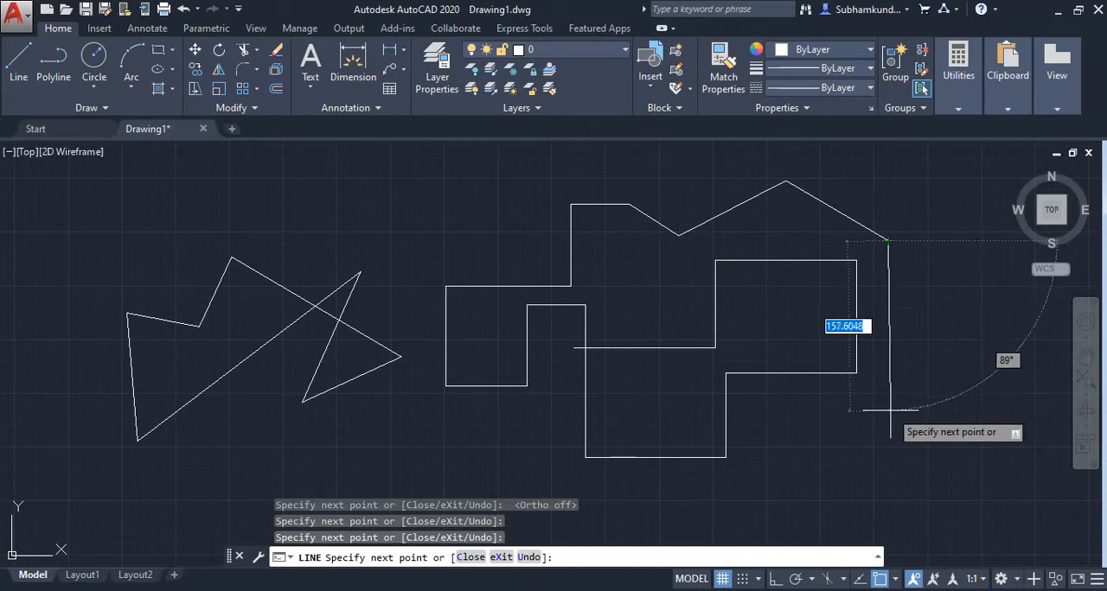
left_click(889, 411)
left_click(866, 464)
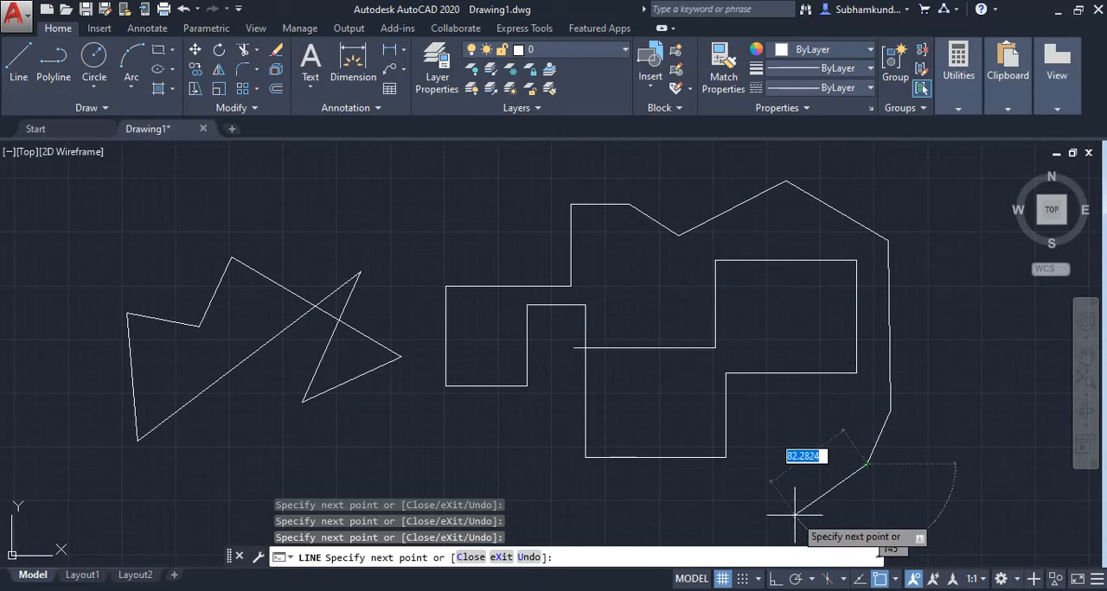
Turn ortho mode back on and extend the line with ten horizontal and vertical segments beneath and around the left of the shape.
left_click(774, 586)
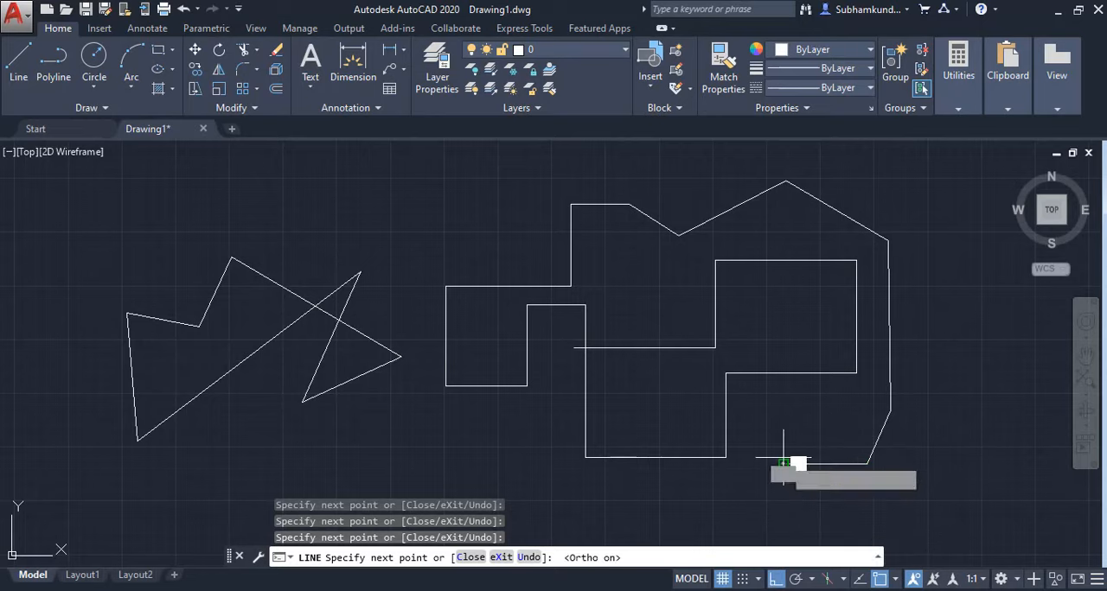
left_click(782, 464)
left_click(782, 502)
left_click(621, 502)
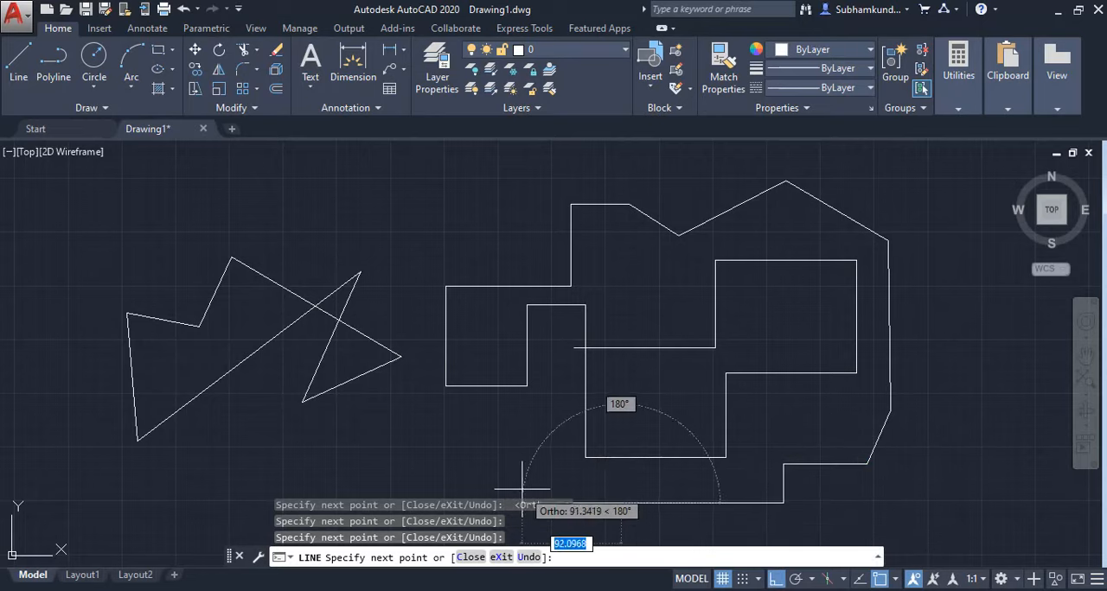
left_click(621, 394)
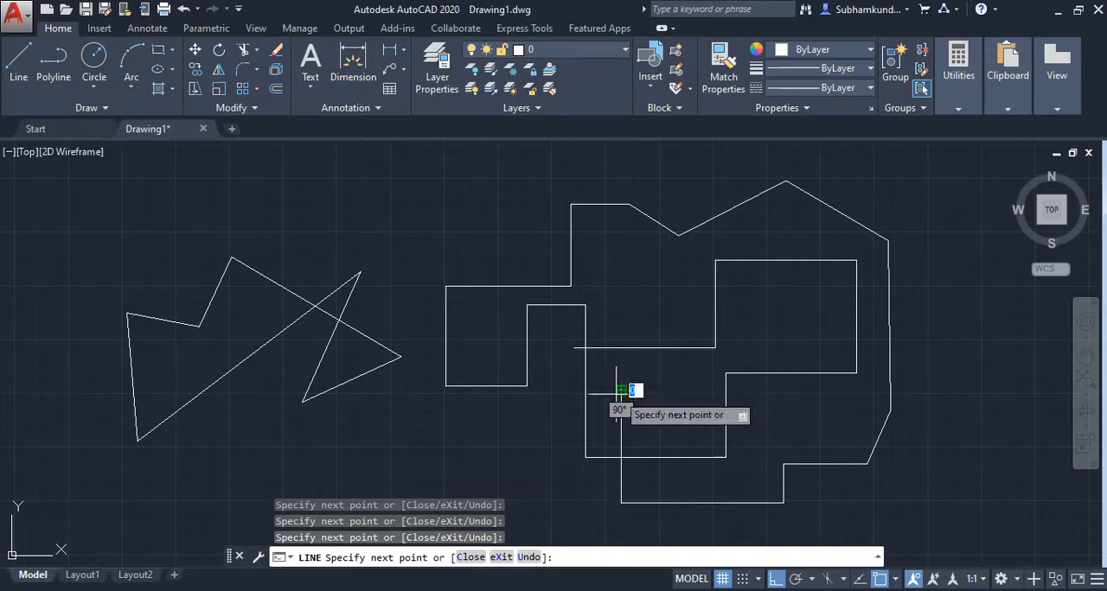
left_click(570, 390)
left_click(567, 484)
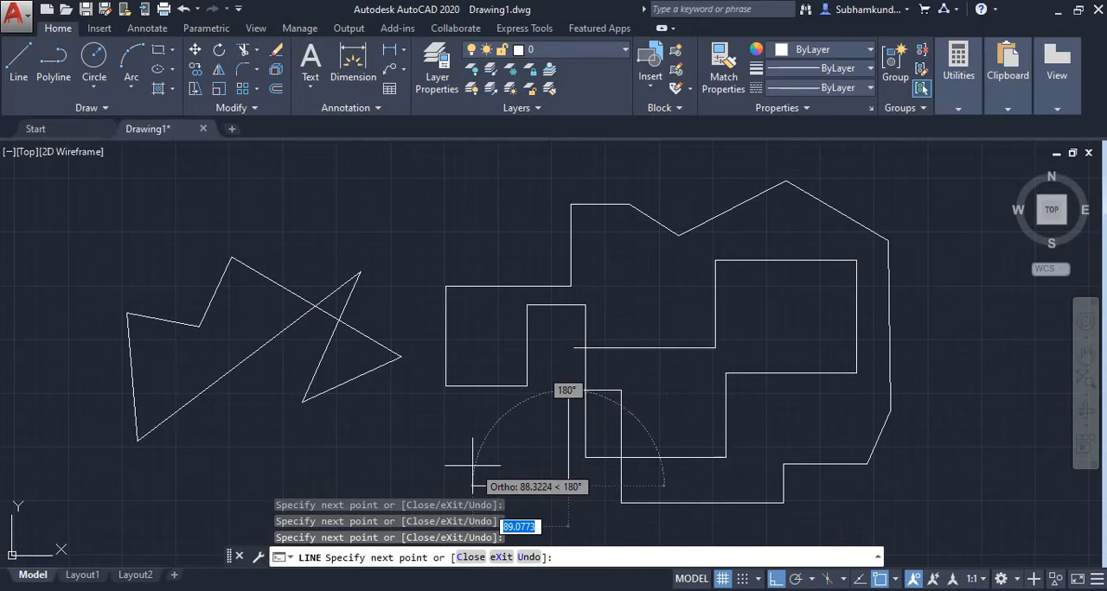
left_click(468, 485)
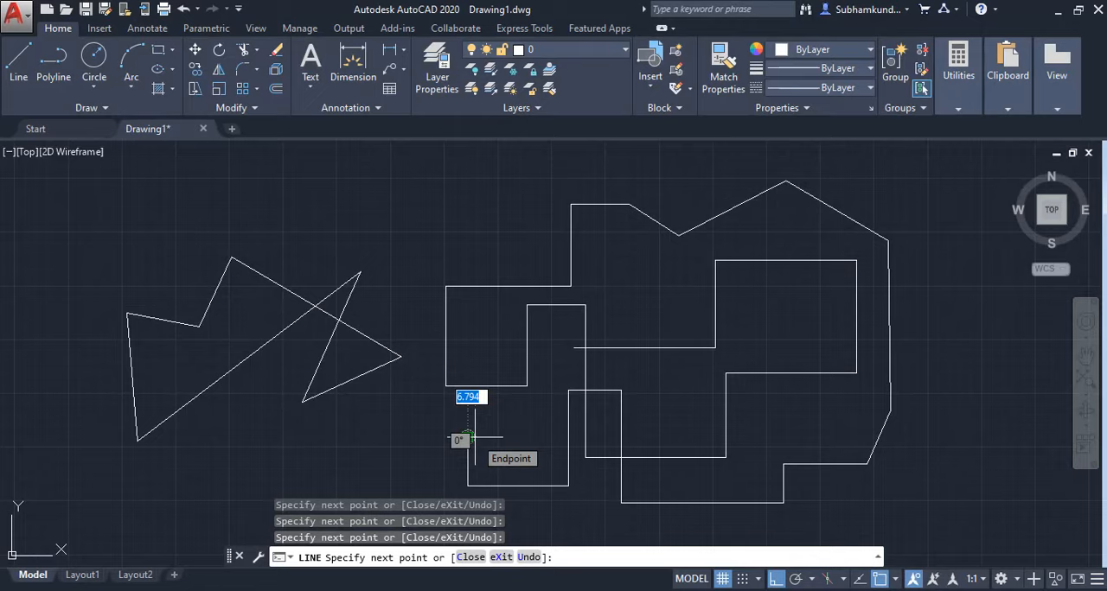
left_click(468, 437)
left_click(390, 437)
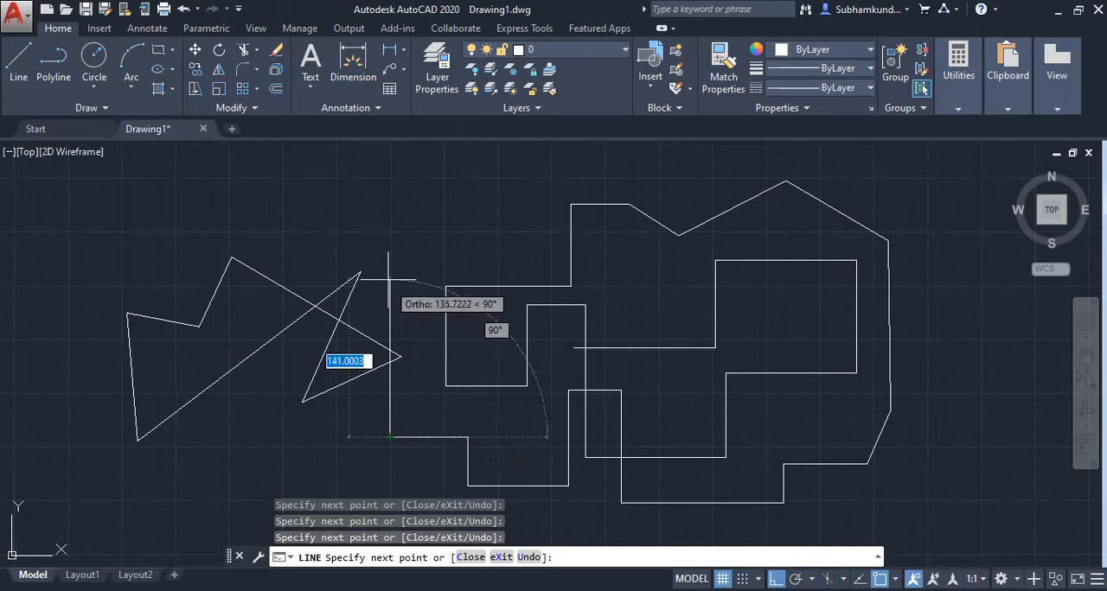
left_click(387, 209)
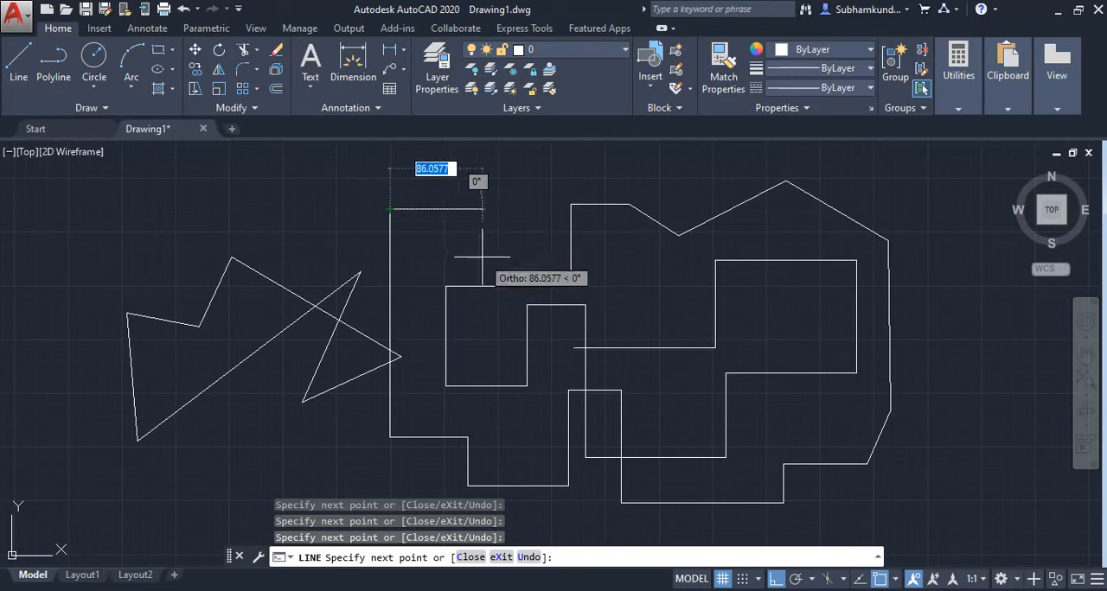
Turn off ortho mode, add seven free-angle segments with the last two ending on existing corners of the upper outline, and end the line.
left_click(776, 580)
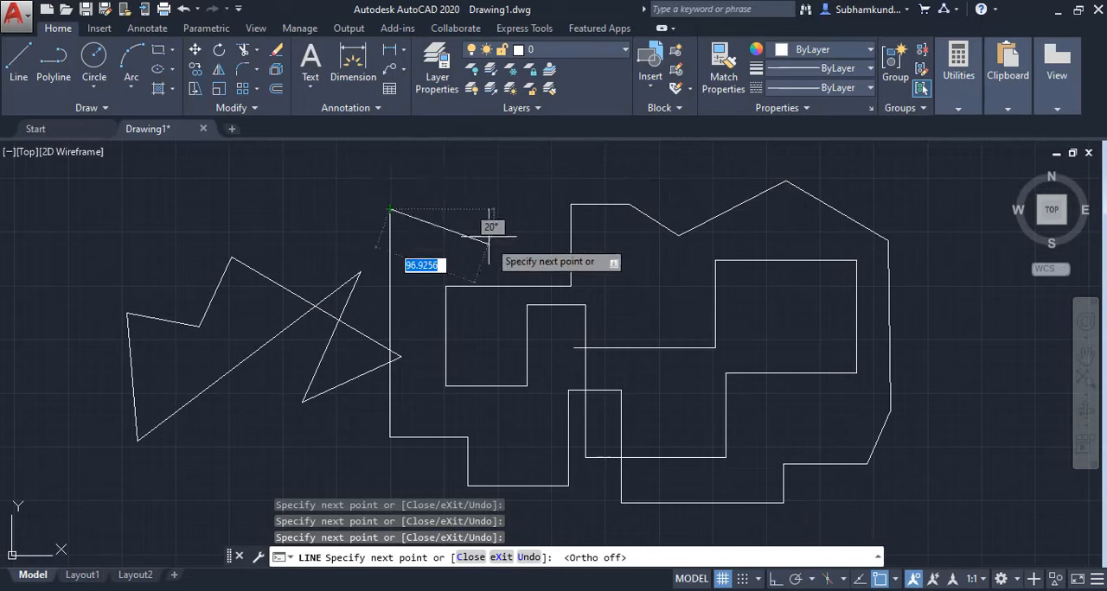
left_click(462, 219)
left_click(482, 173)
left_click(356, 174)
left_click(337, 240)
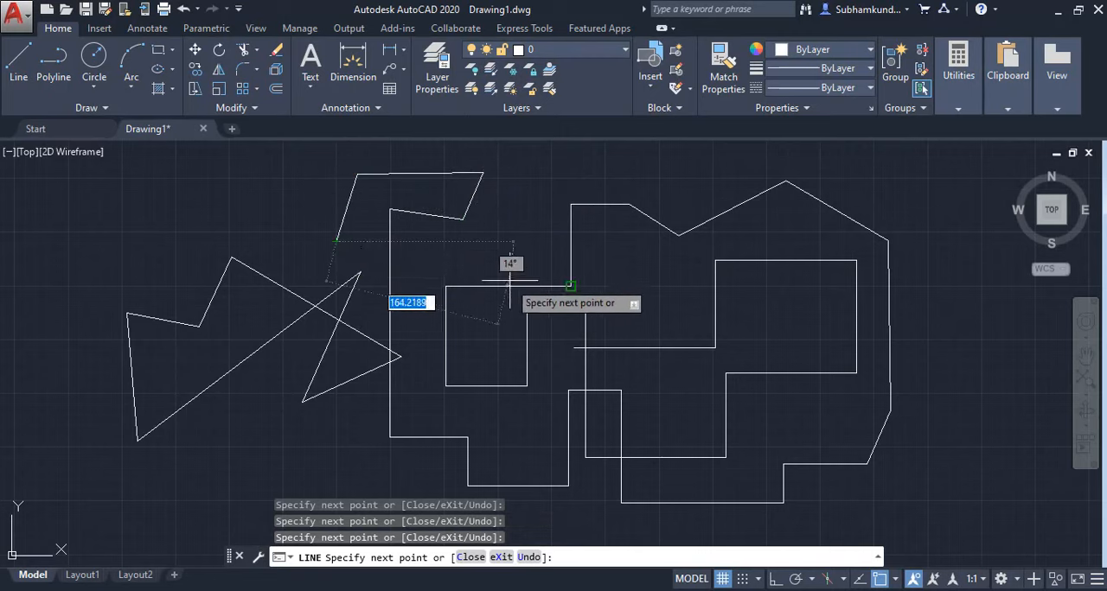
left_click(536, 259)
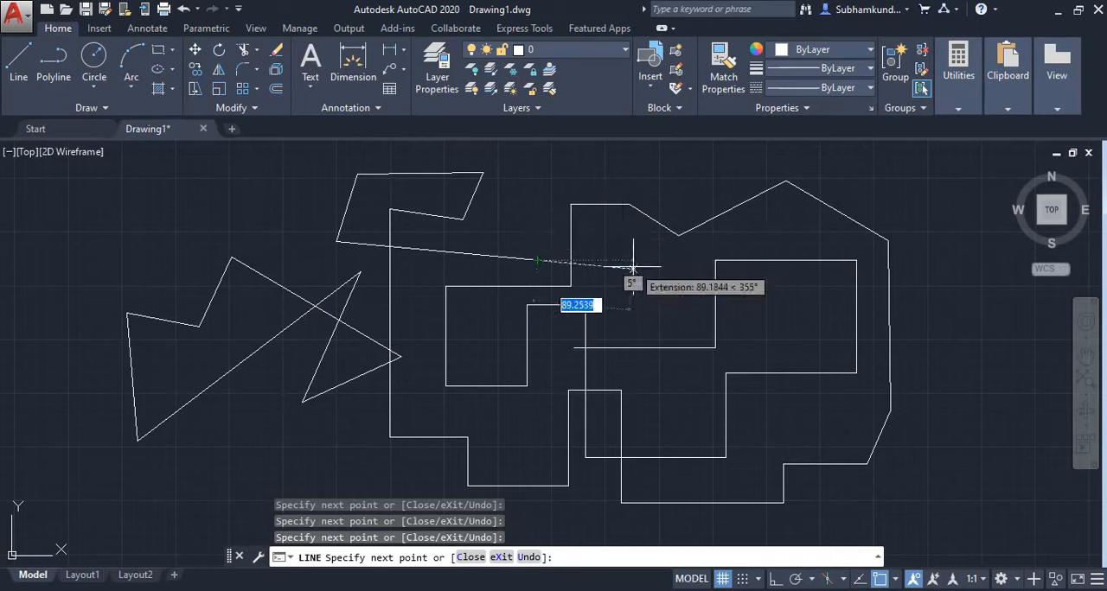
left_click(628, 204)
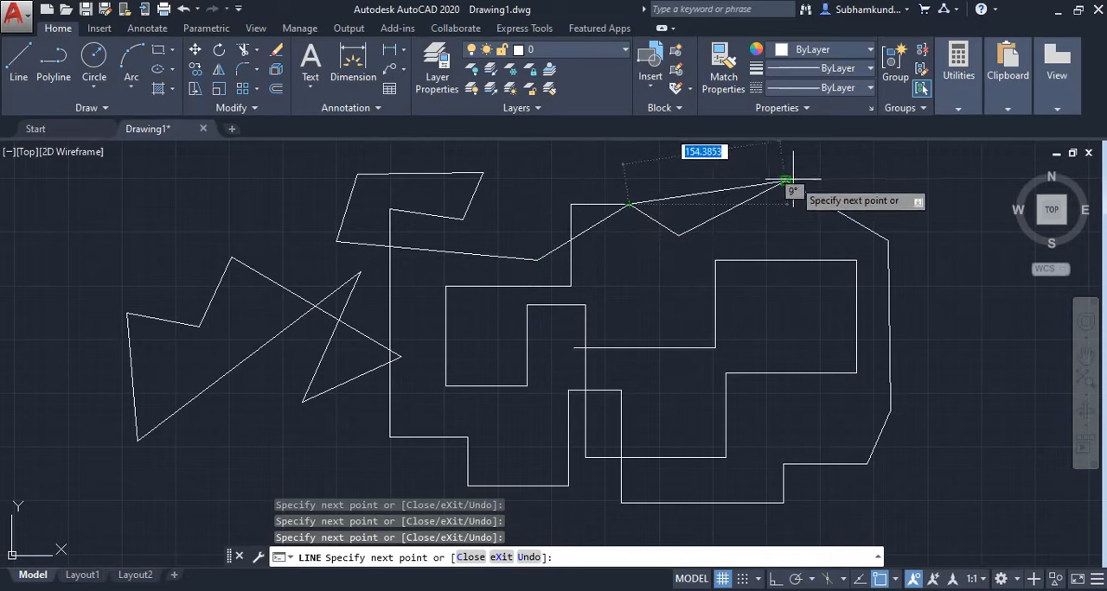
left_click(783, 180)
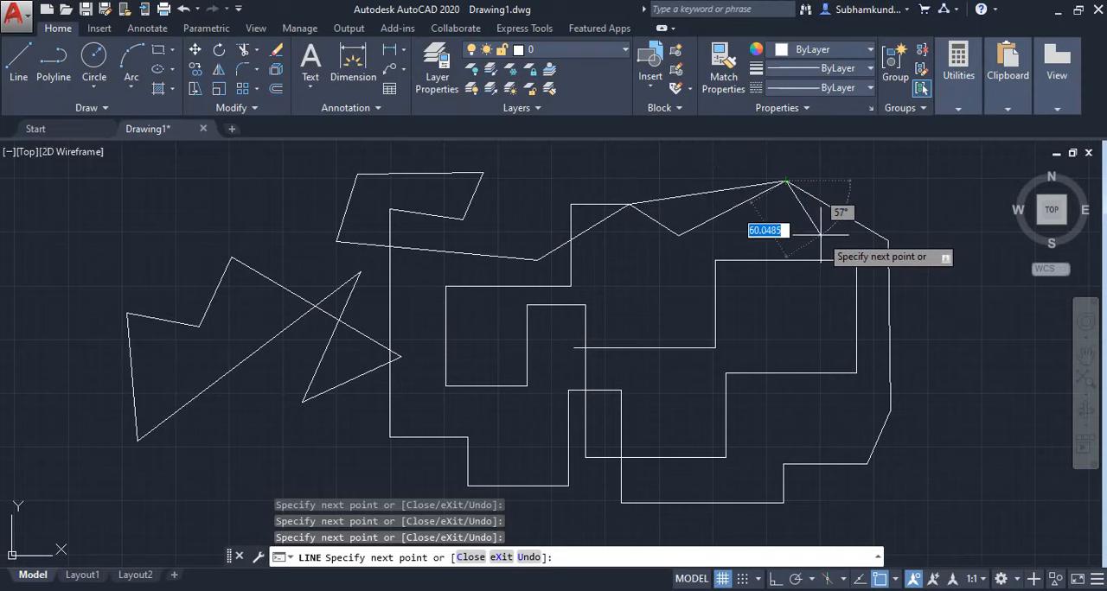
key("Escape")
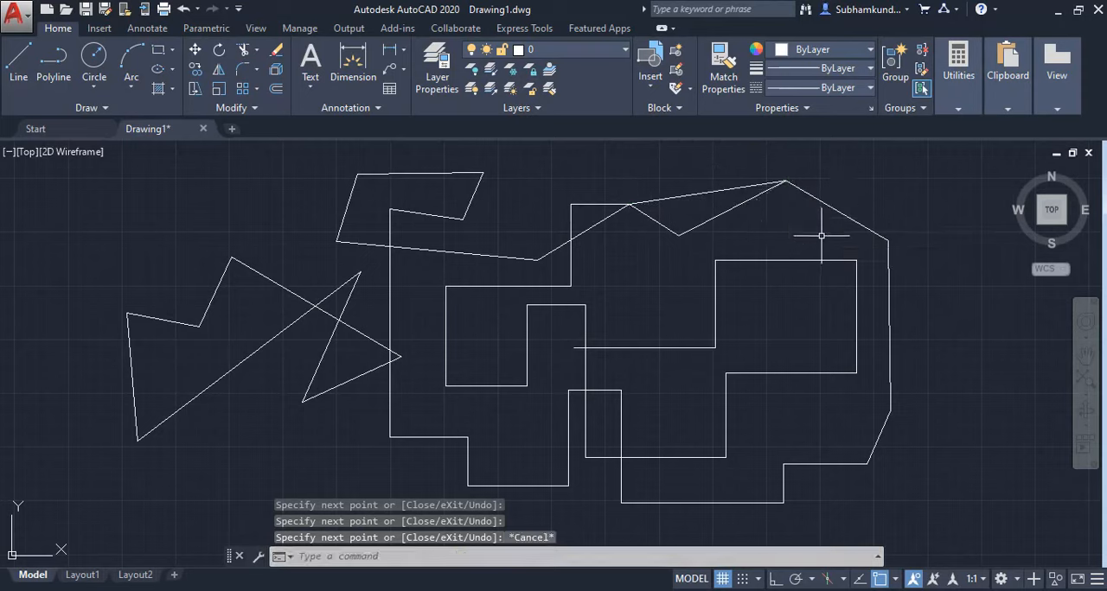
Erase all objects from the drawing and turn on polar tracking.
key("ctrl+a")
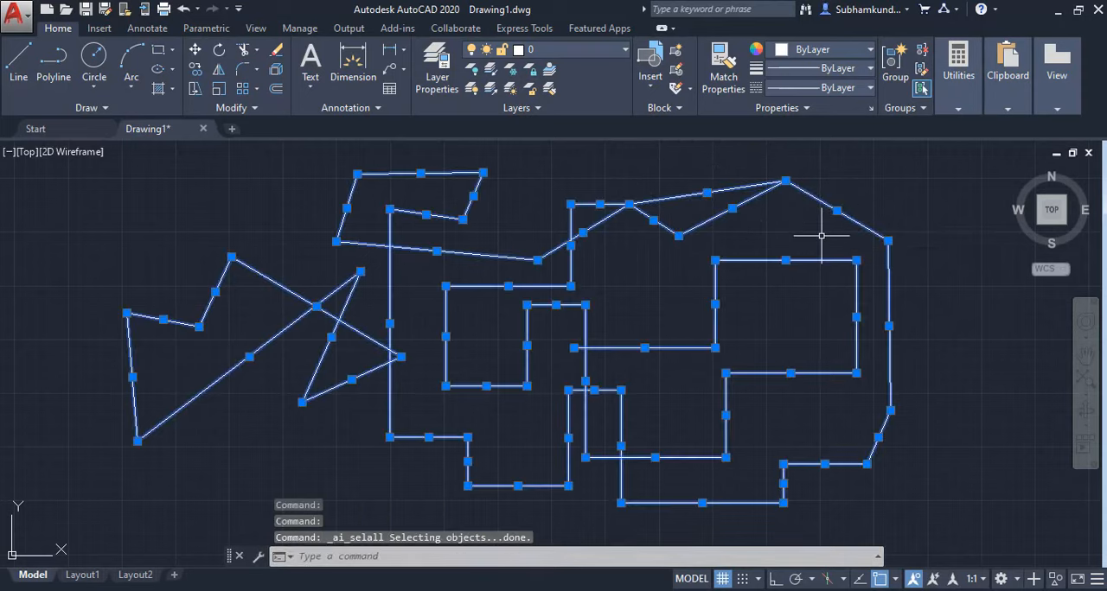
key("Delete")
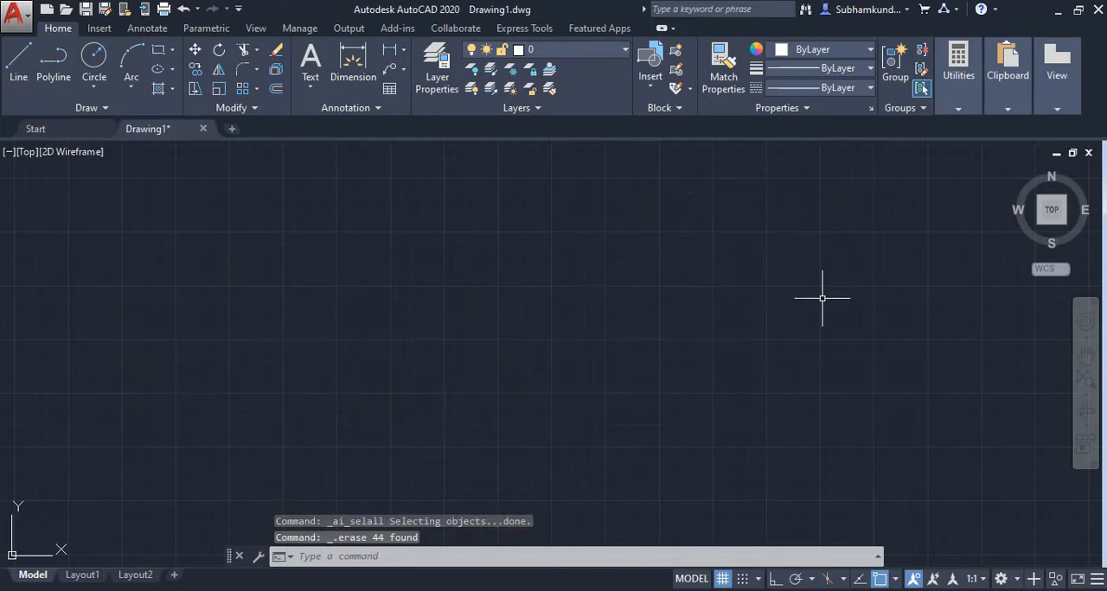
left_click(796, 580)
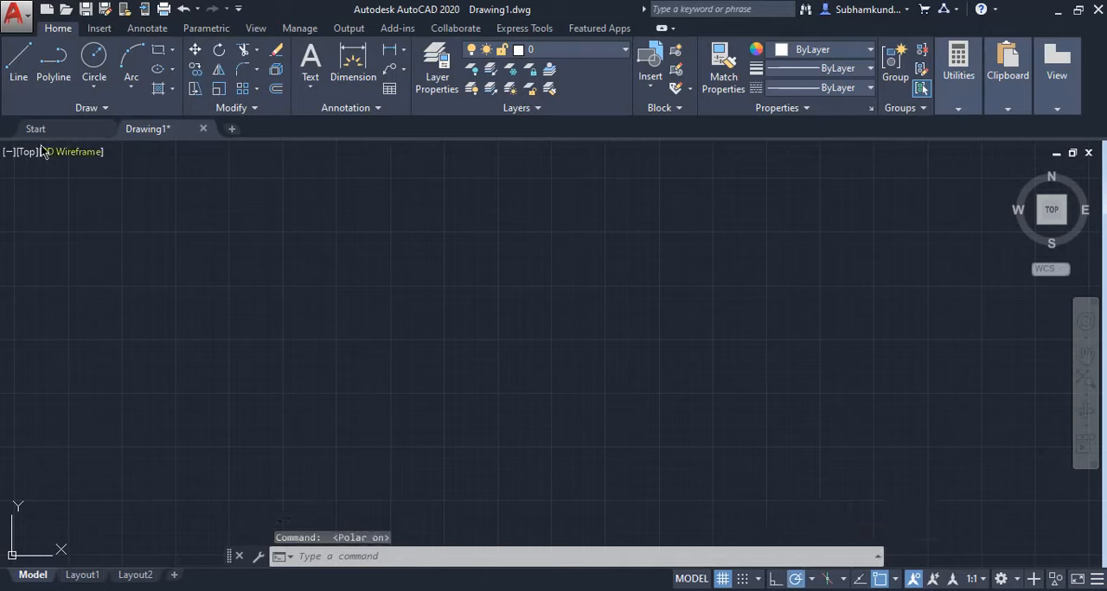
Start a line in the empty drawing, turn on ortho mode, and draw the first six horizontal and vertical segments, ending with a downward one.
left_click(18, 60)
left_click(543, 377)
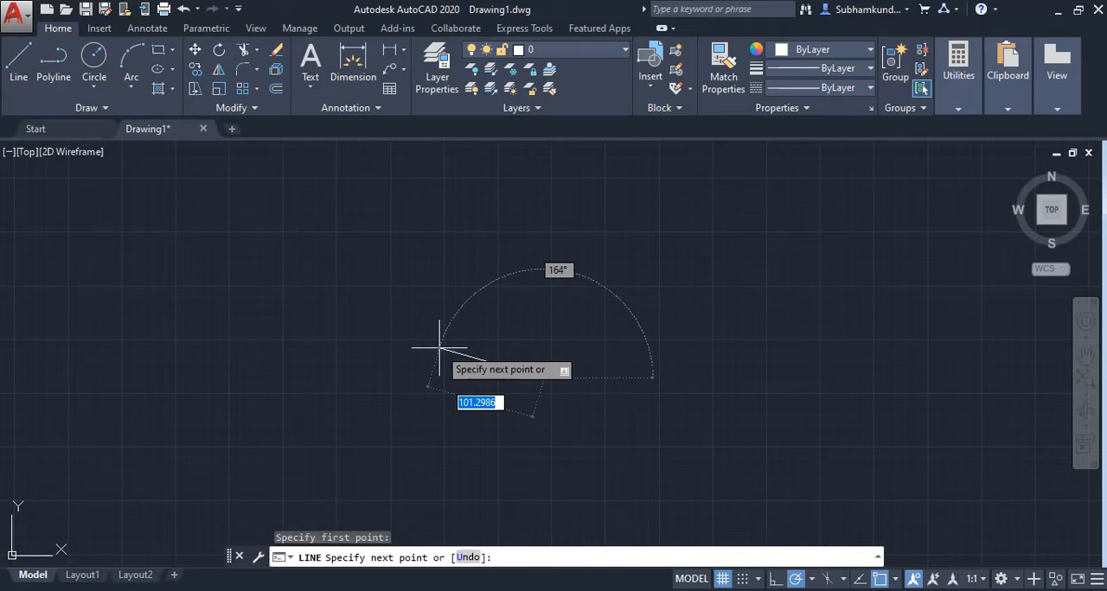
key("F8")
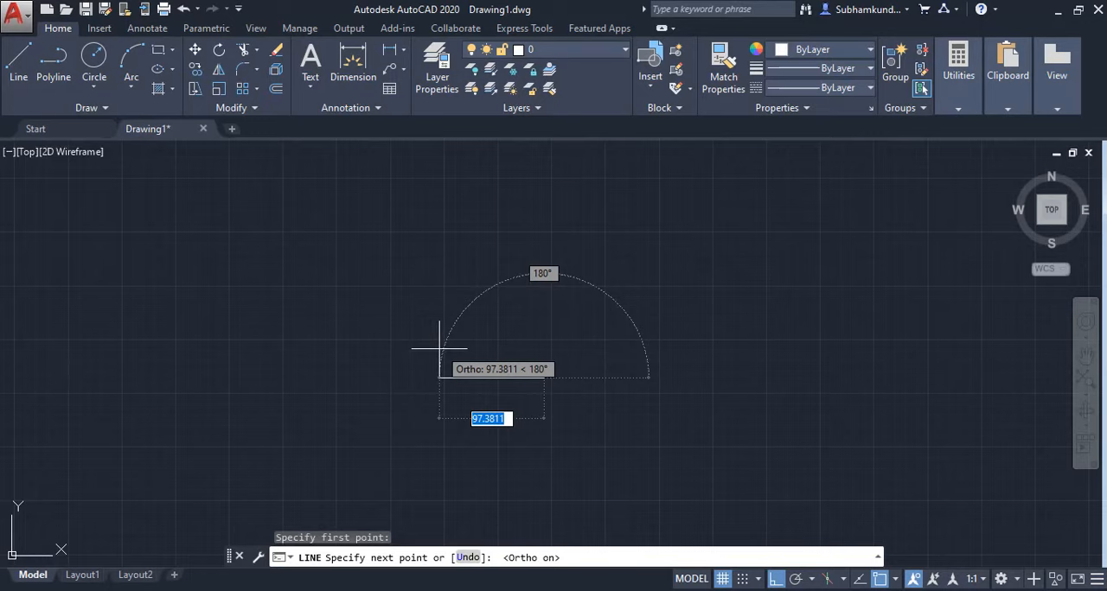
left_click(429, 375)
left_click(430, 265)
left_click(660, 264)
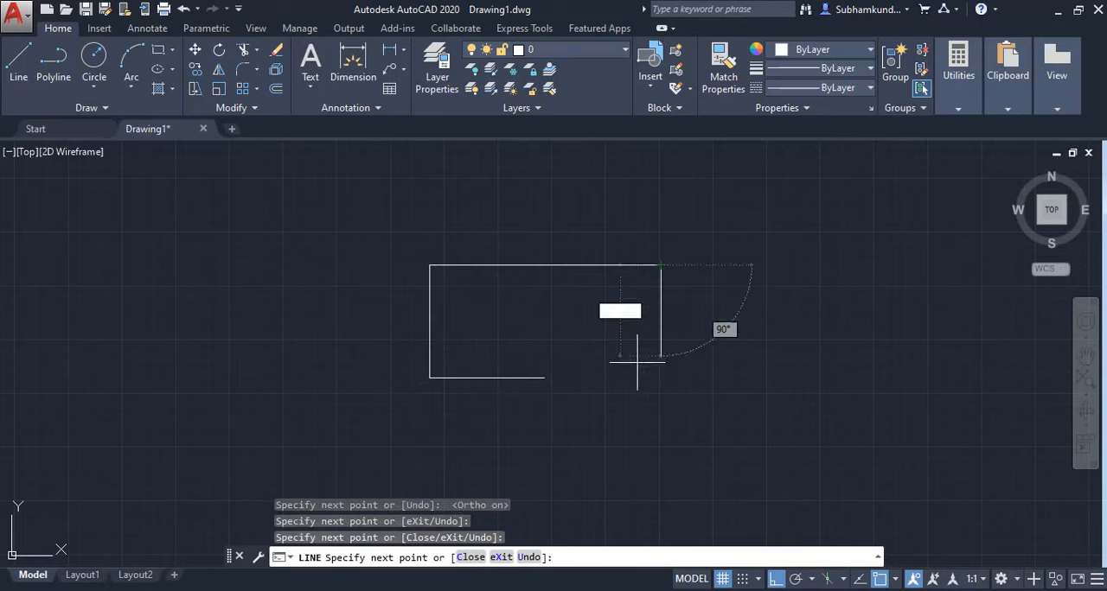
left_click(610, 392)
left_click(543, 398)
left_click(558, 481)
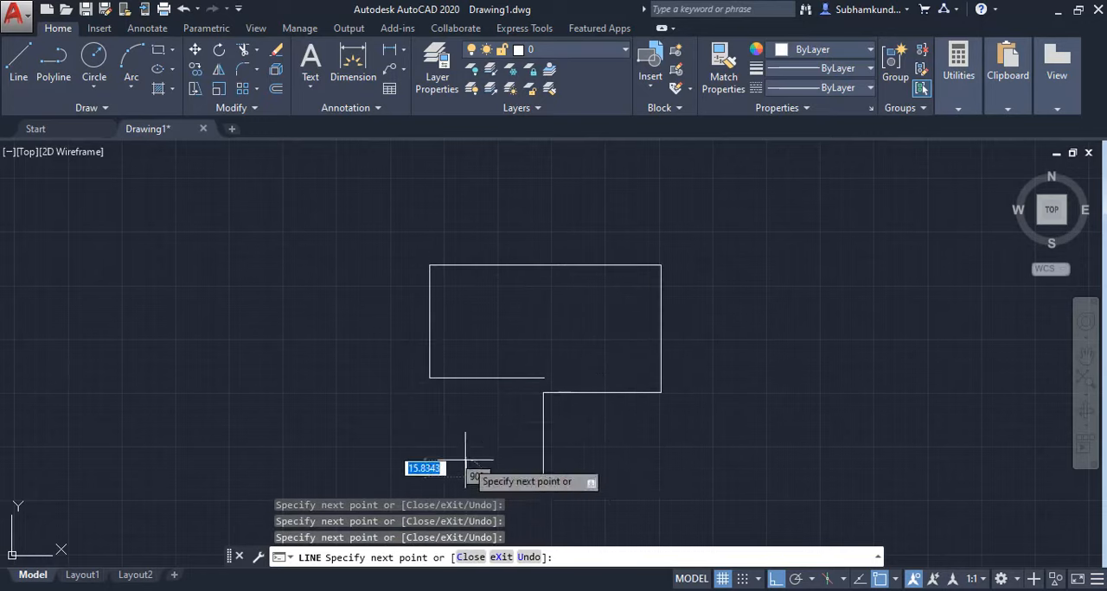
Add four more orthogonal segments going left, up, right and down across the existing outline, and end the line.
left_click(466, 476)
left_click(466, 327)
left_click(585, 326)
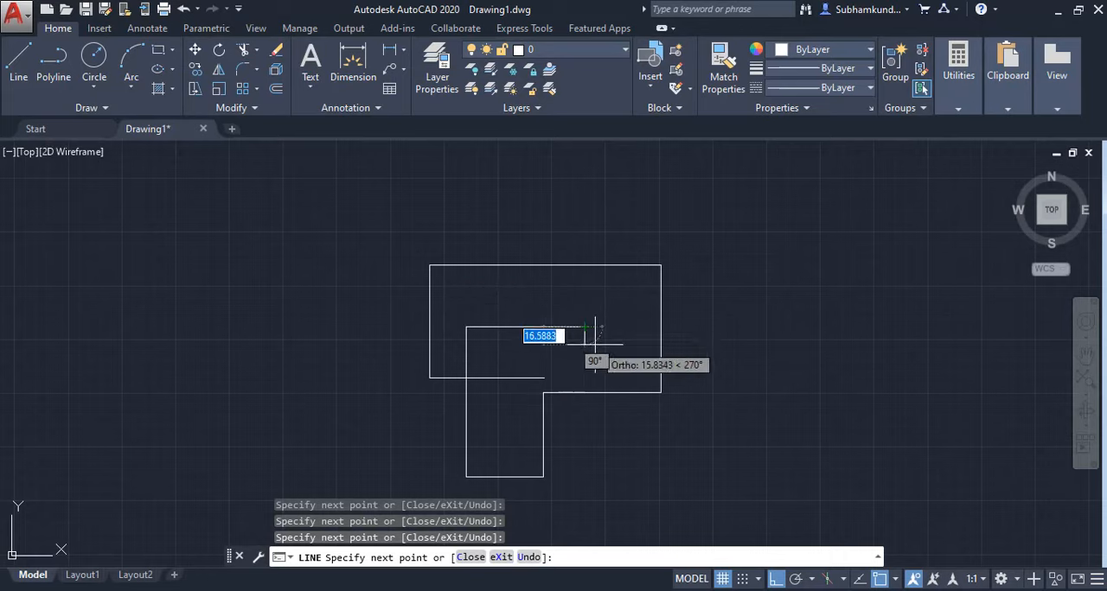
left_click(593, 460)
key("Escape")
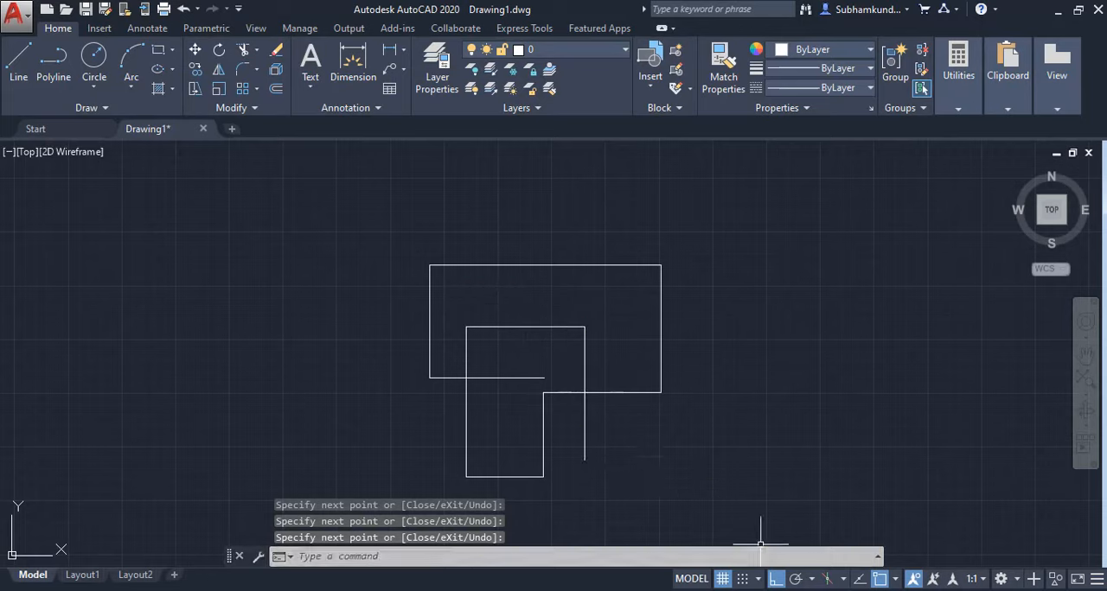
left_click(842, 578)
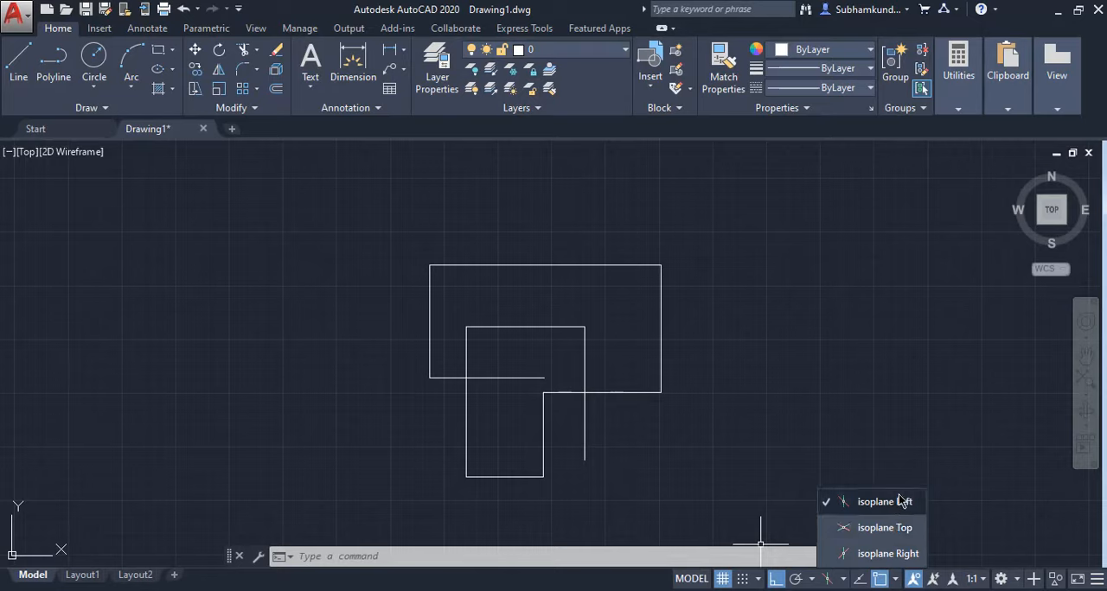
left_click(987, 504)
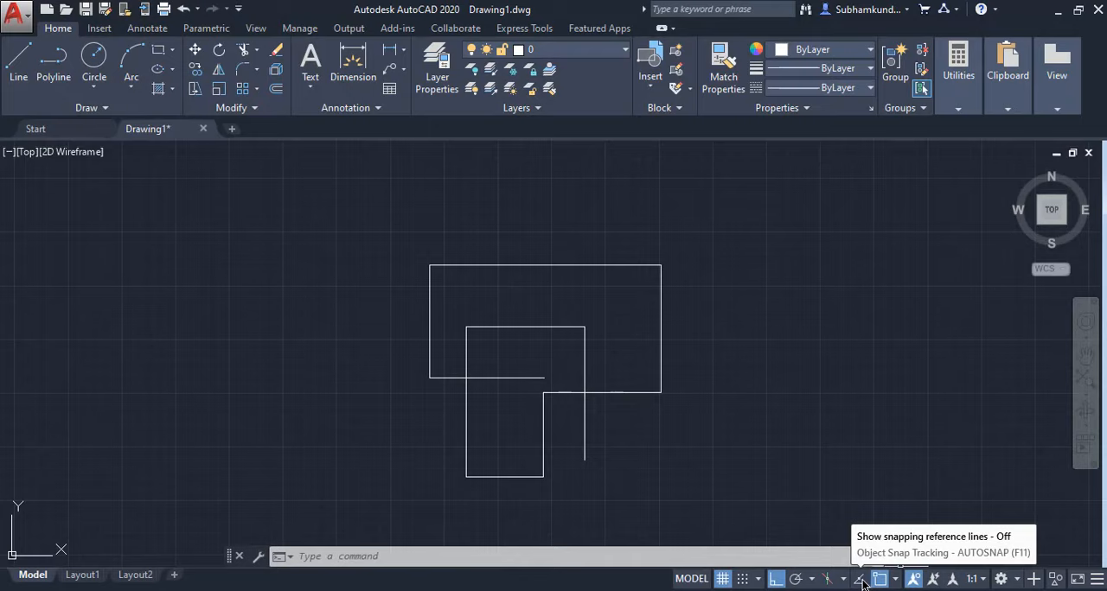
Turn on object snap tracking and start the Line command to examine endpoint snapping around the outline's upper-right corner.
left_click(861, 580)
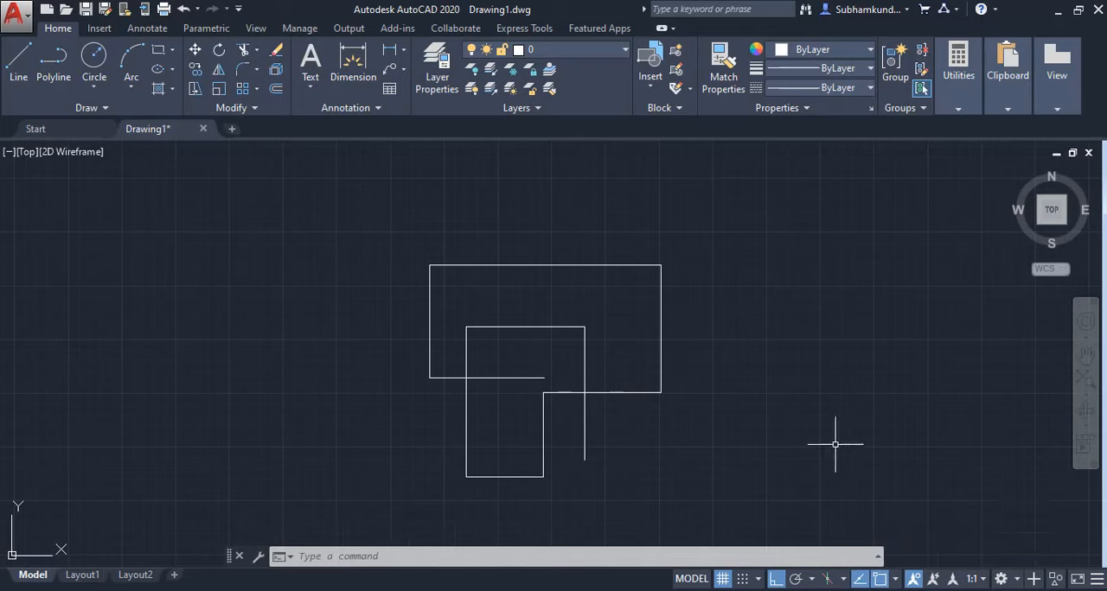
left_click(12, 59)
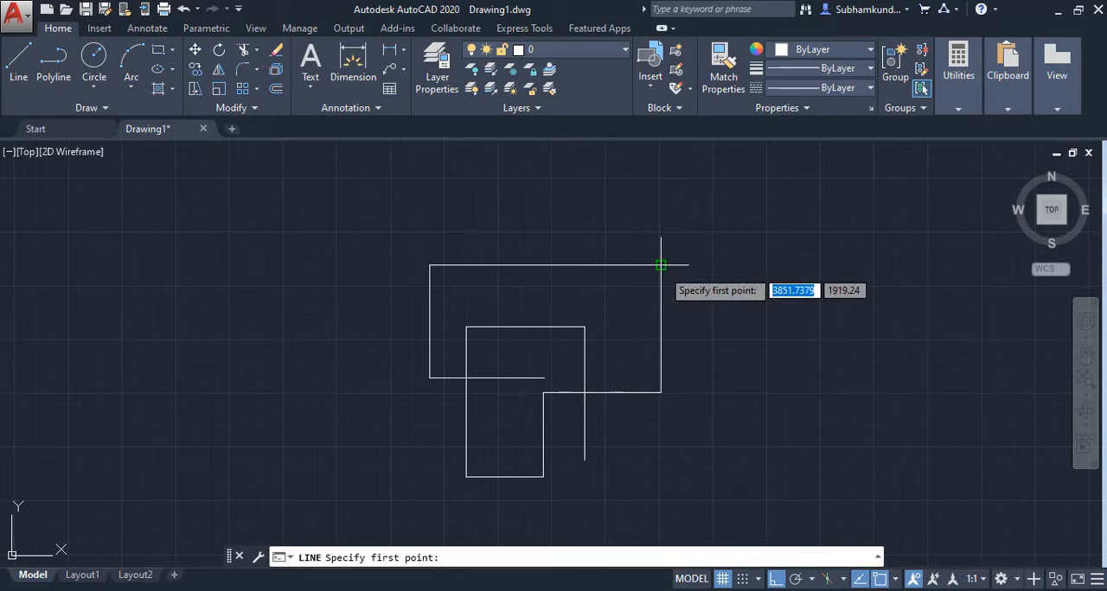
scroll(661, 265, "up", 5)
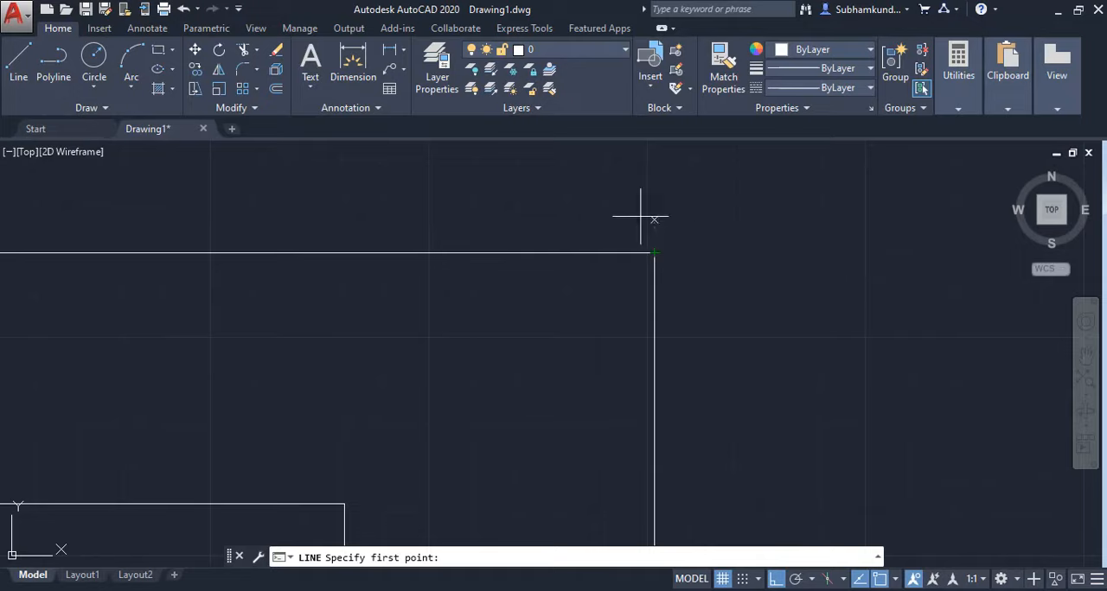
scroll(753, 366, "down", 4)
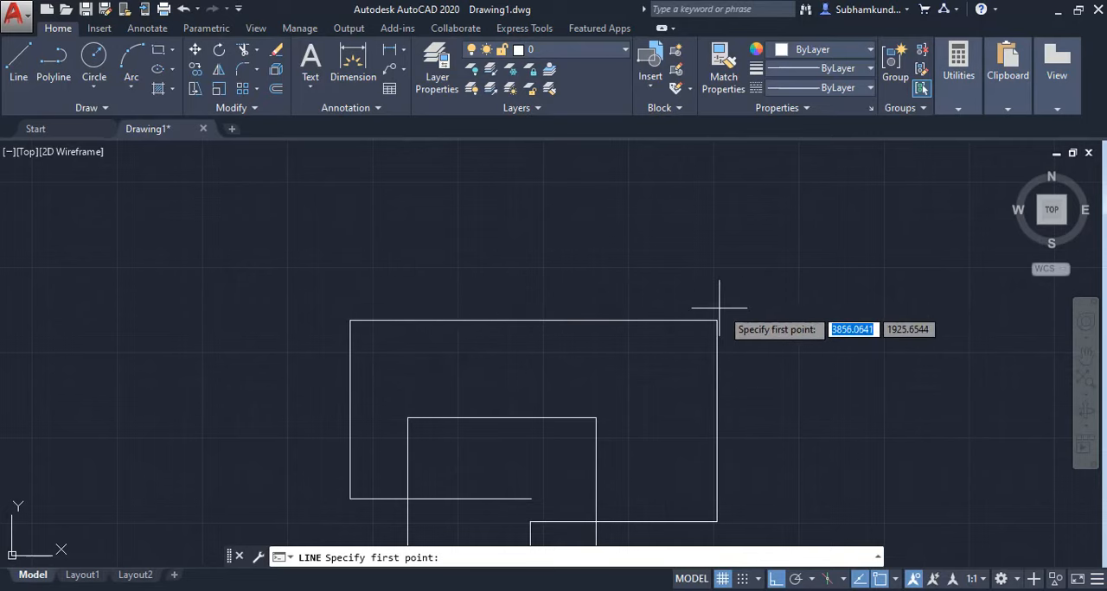
scroll(754, 299, "up", 2)
scroll(753, 298, "up", 4)
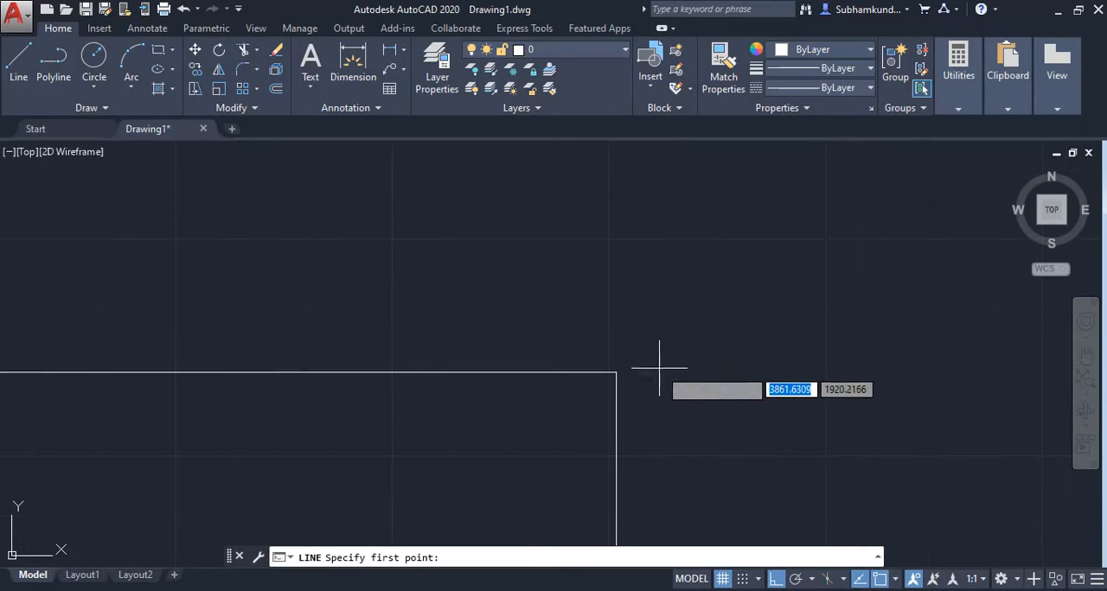
scroll(659, 332, "down", 2)
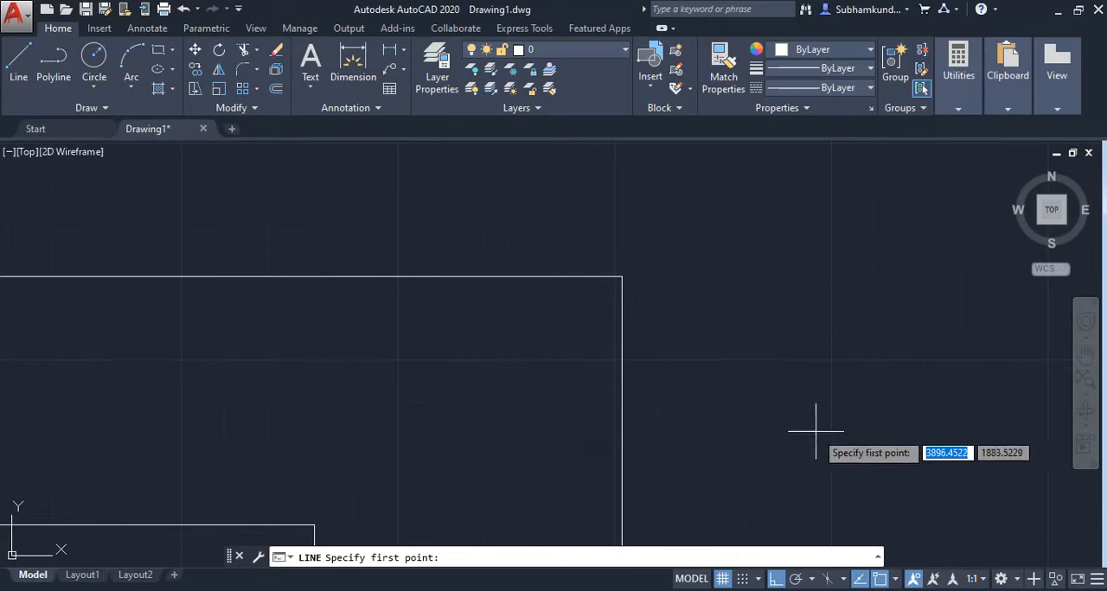
Turn off object snap, draw one horizontal segment leftward from the outline's upper-left corner by eye, and end the line.
left_click(881, 579)
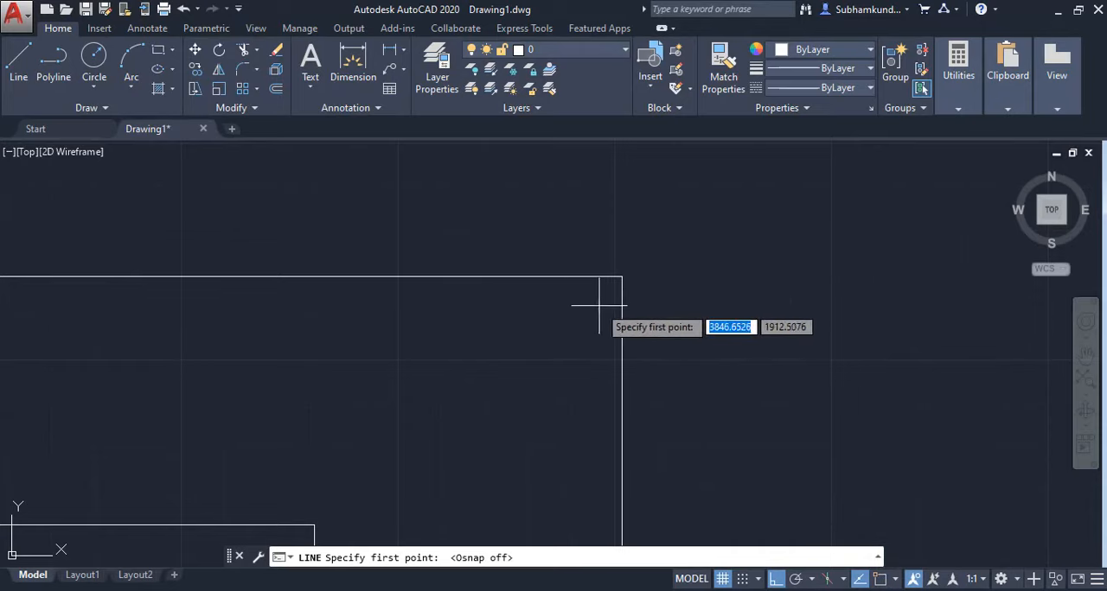
scroll(635, 268, "down", 3)
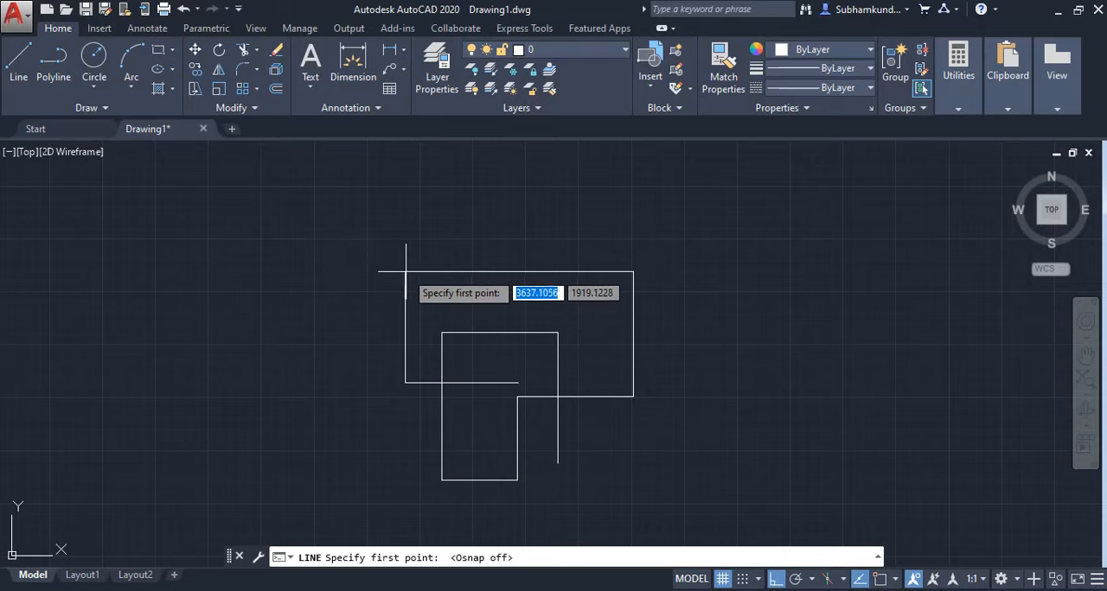
left_click(405, 272)
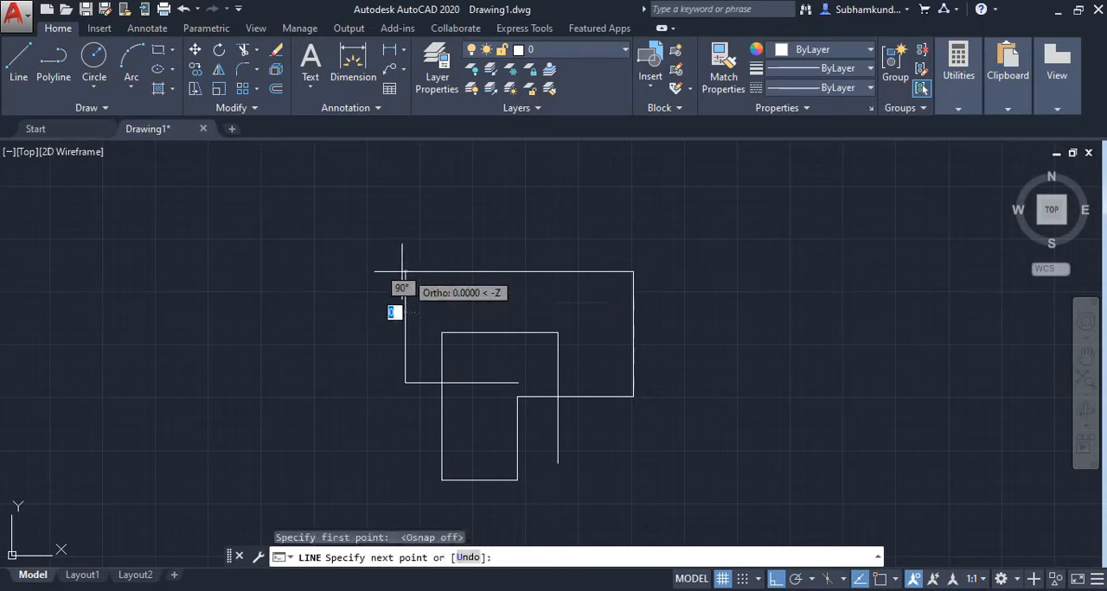
left_click(297, 271)
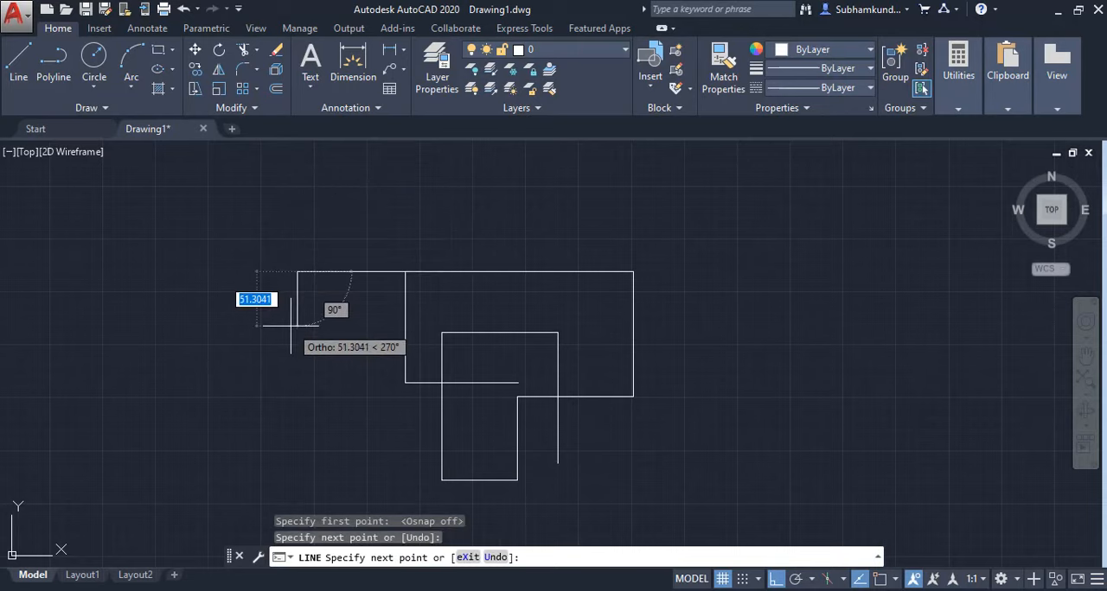
key("Return")
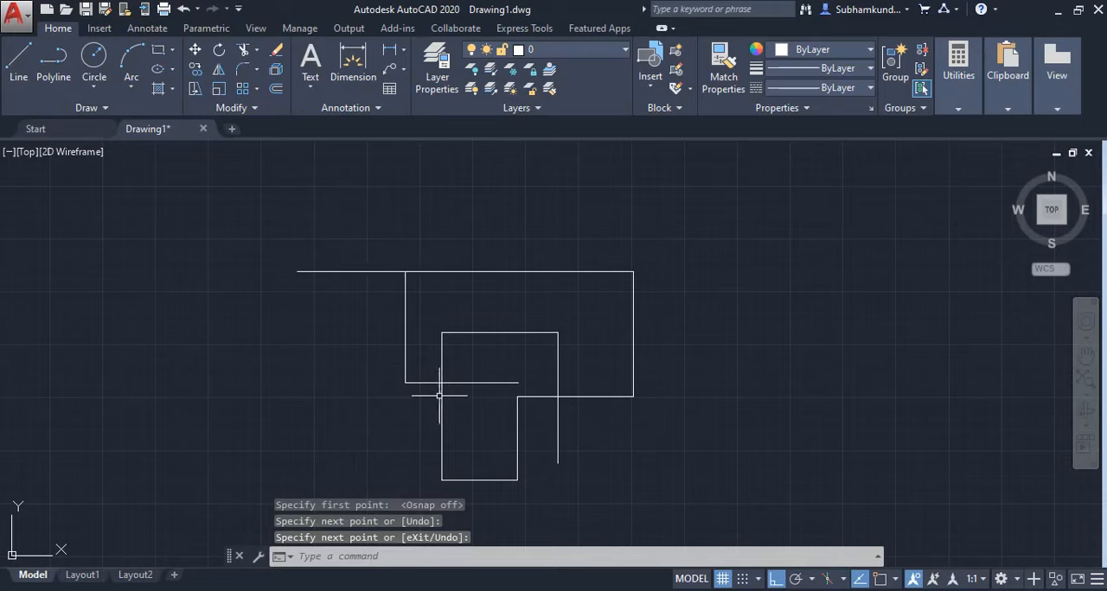
Examine up close how the line placed without object snap meets the outline's upper-left corner.
scroll(404, 284, "up", 10)
middle_click_drag(397, 188, 442, 401)
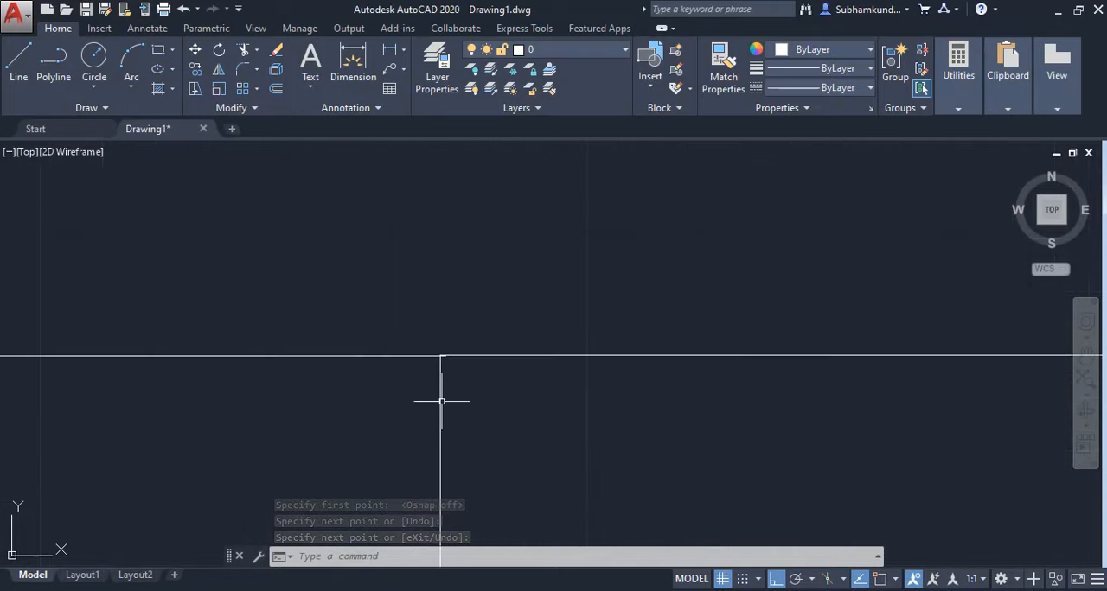
scroll(432, 402, "up", 4)
scroll(546, 303, "up", 4)
middle_click_drag(436, 251, 610, 422)
scroll(575, 423, "up", 5)
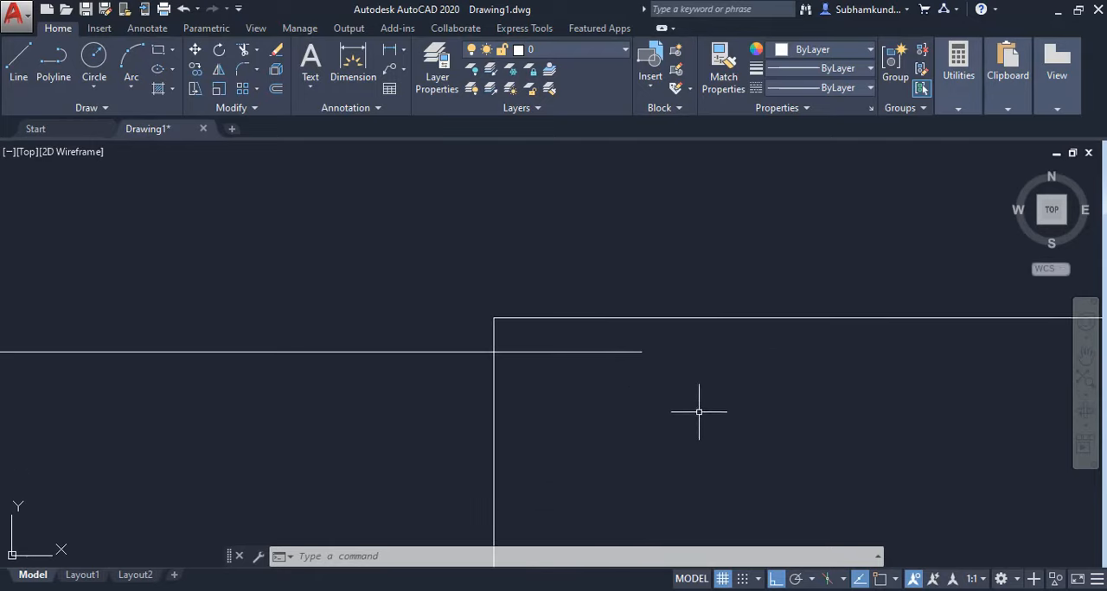
scroll(641, 382, "down", 2)
scroll(651, 415, "down", 2)
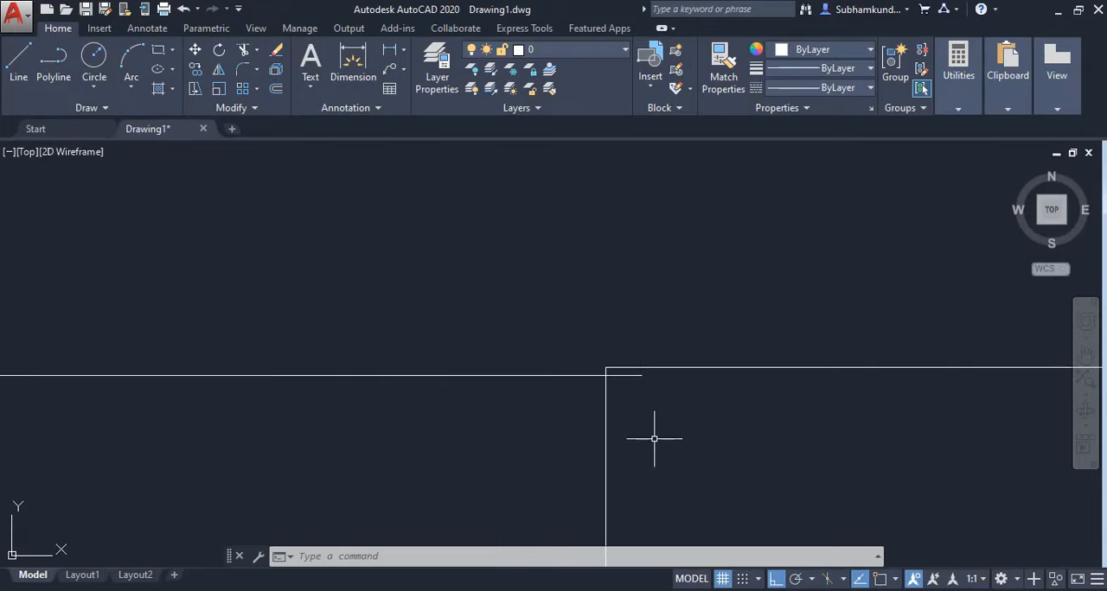
scroll(696, 463, "down", 2)
scroll(754, 493, "down", 2)
scroll(767, 500, "down", 2)
middle_click_drag(763, 493, 509, 240)
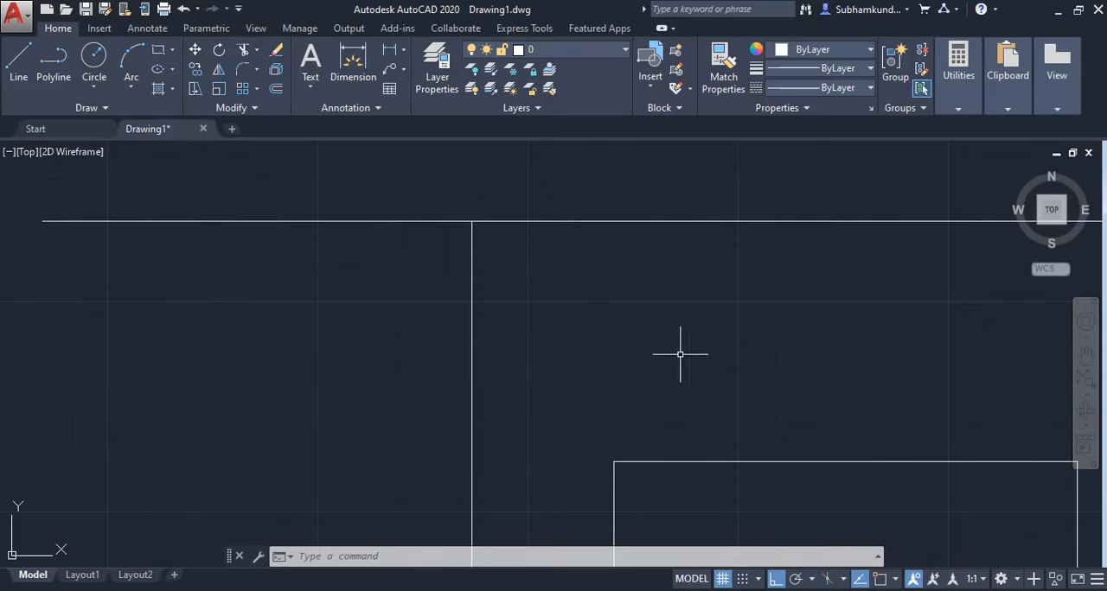
scroll(565, 317, "down", 4)
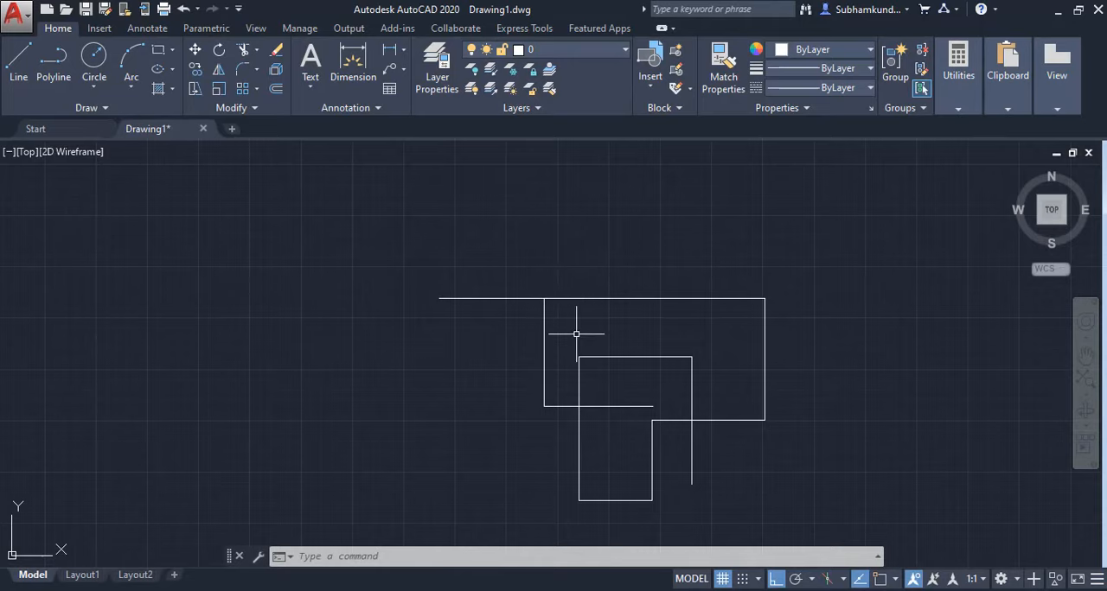
scroll(532, 307, "up", 5)
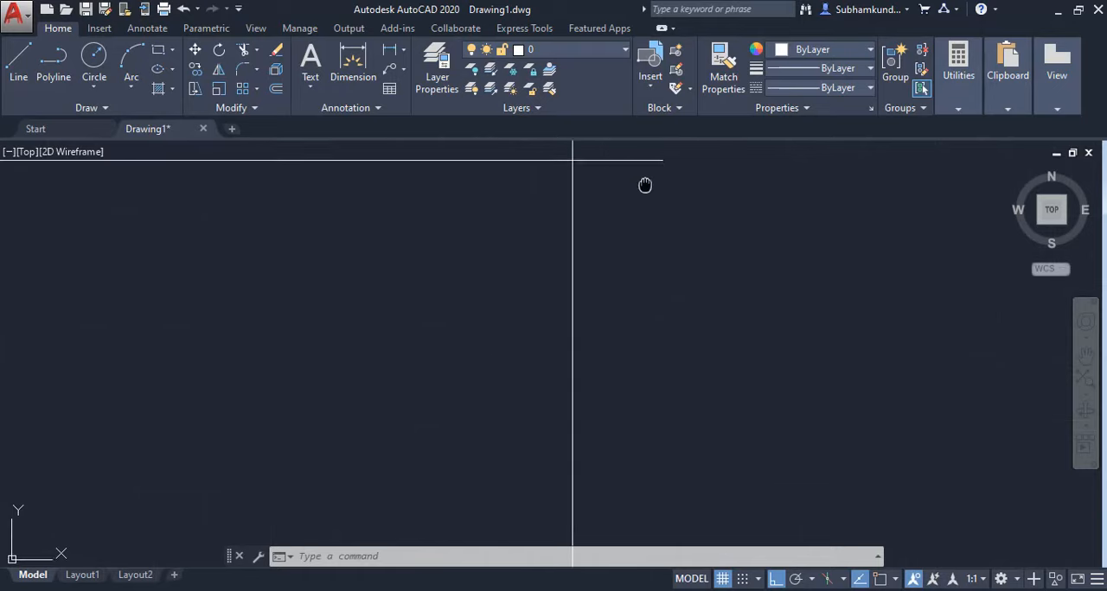
middle_click_drag(645, 183, 607, 431)
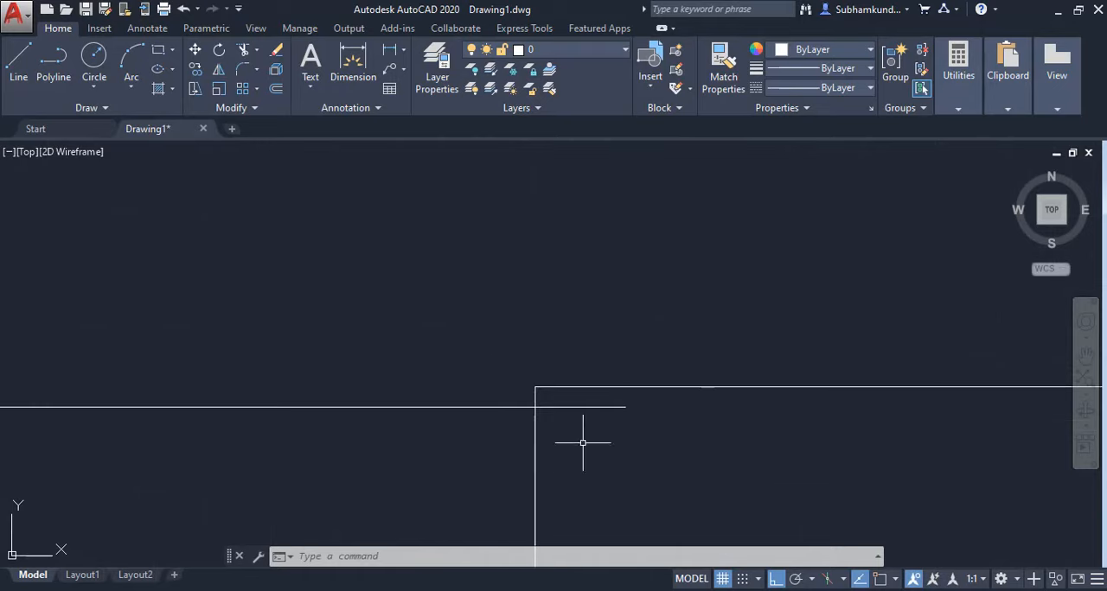
scroll(674, 445, "down", 3)
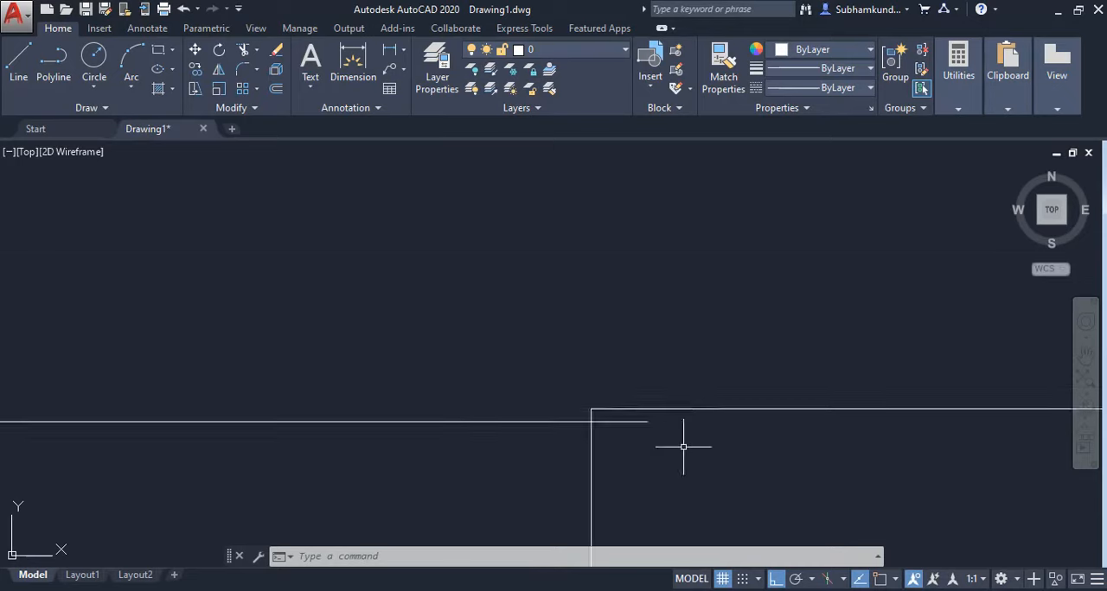
scroll(798, 507, "down", 3)
scroll(780, 437, "down", 5)
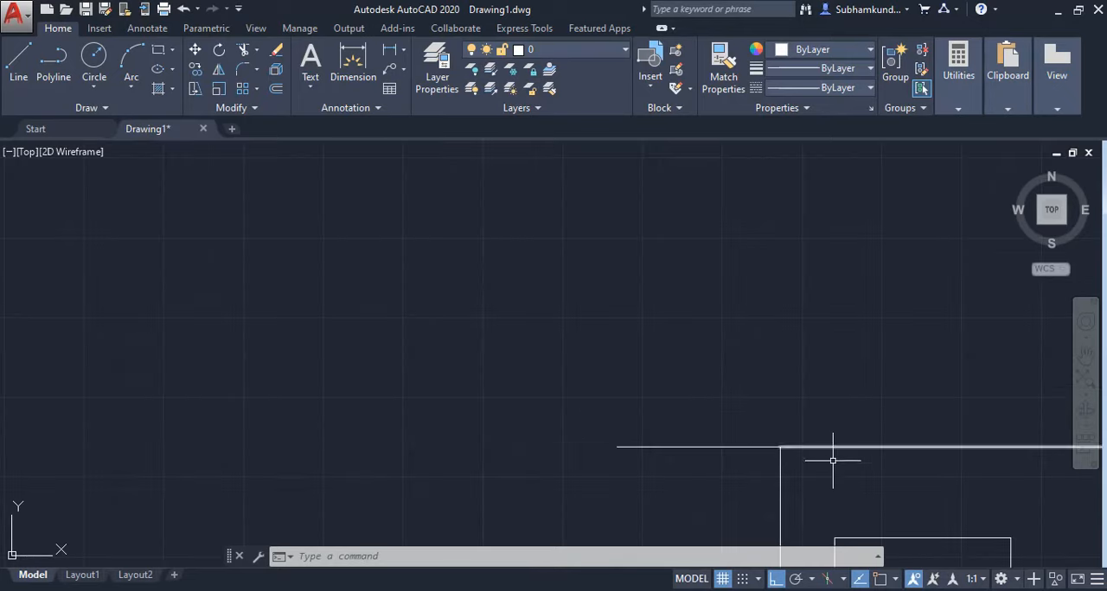
middle_click_drag(840, 476, 547, 346)
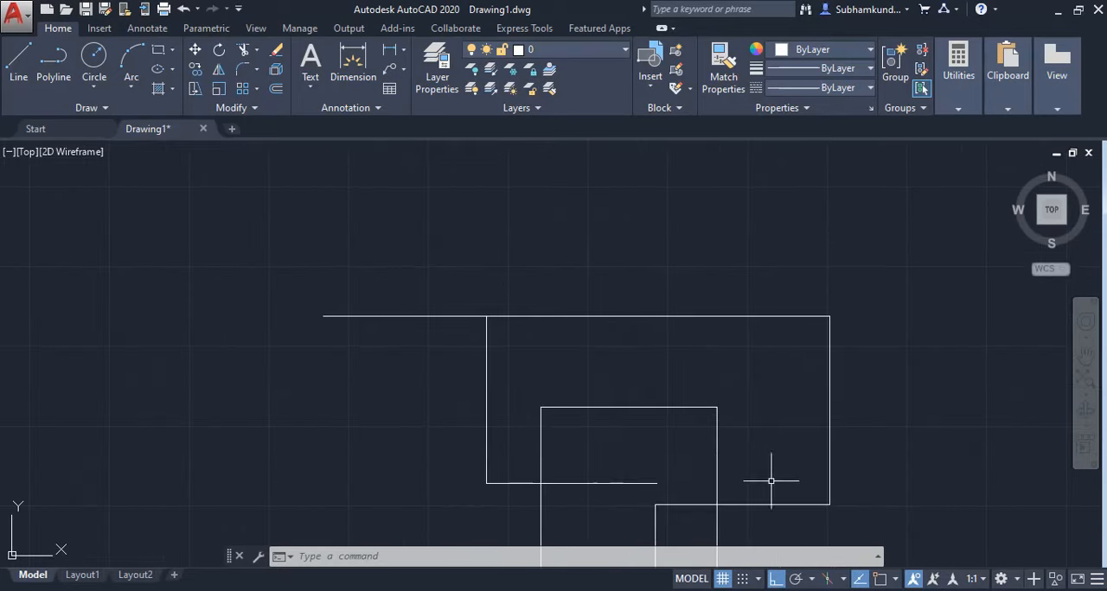
Turn on object snap, draw one horizontal segment rightward from the endpoint at the outline's upper-right corner, and end the line.
left_click(880, 579)
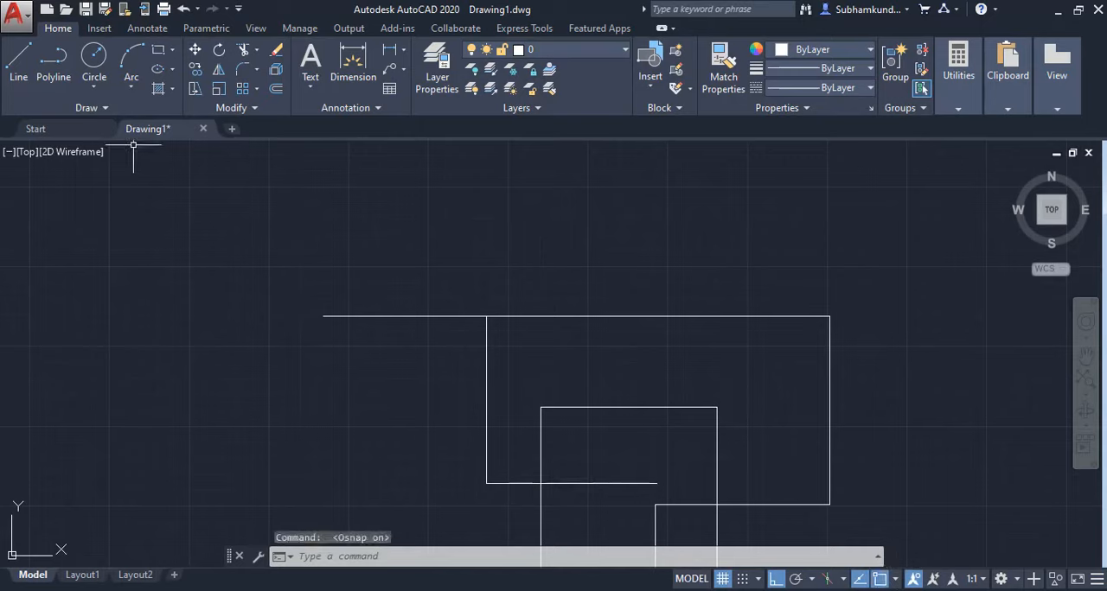
left_click(26, 78)
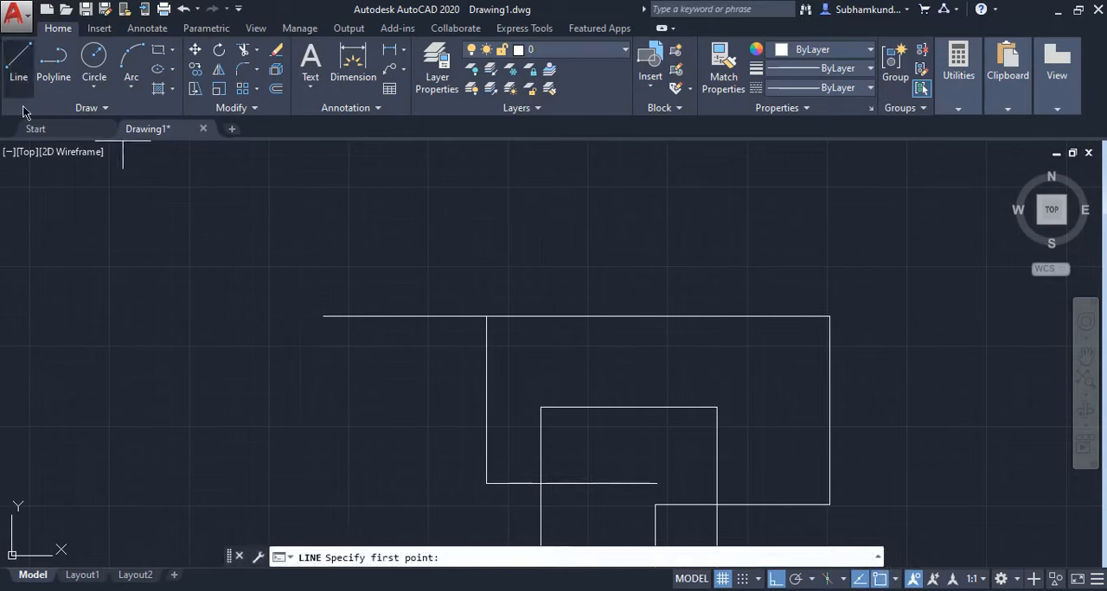
left_click(828, 317)
left_click(961, 317)
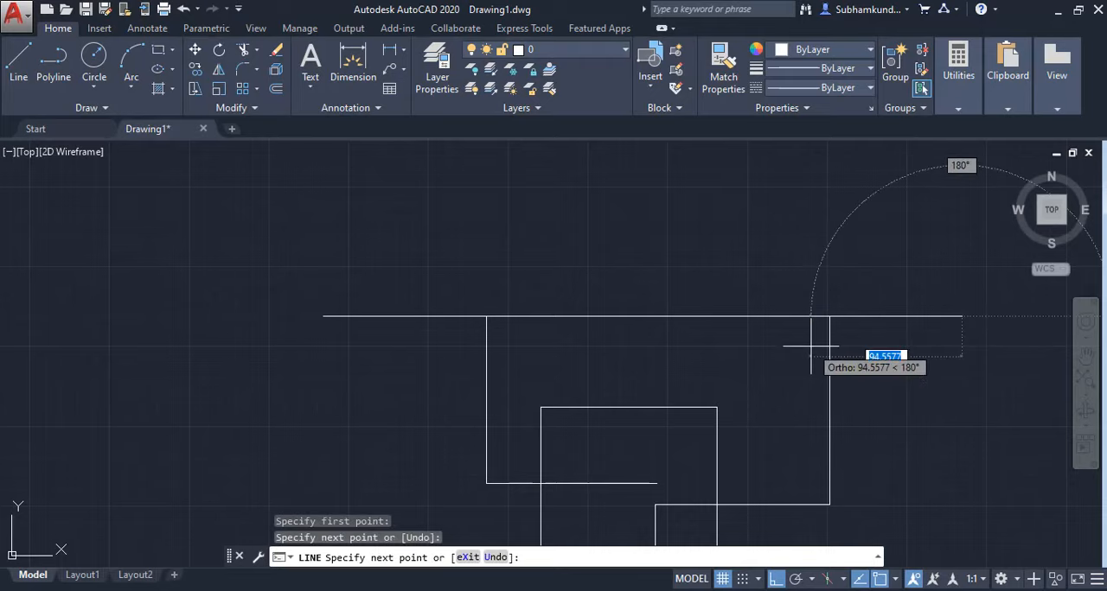
key("Return")
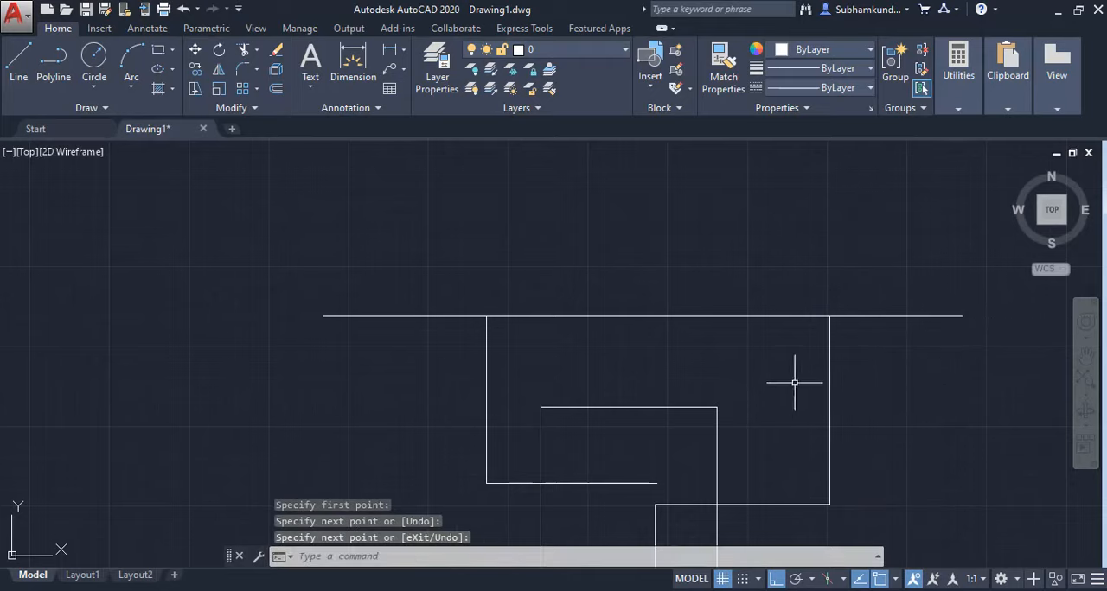
Examine up close how the snapped line meets the outline's upper-right corner.
scroll(836, 323, "up", 4)
middle_click_drag(787, 279, 703, 382)
scroll(717, 403, "up", 8)
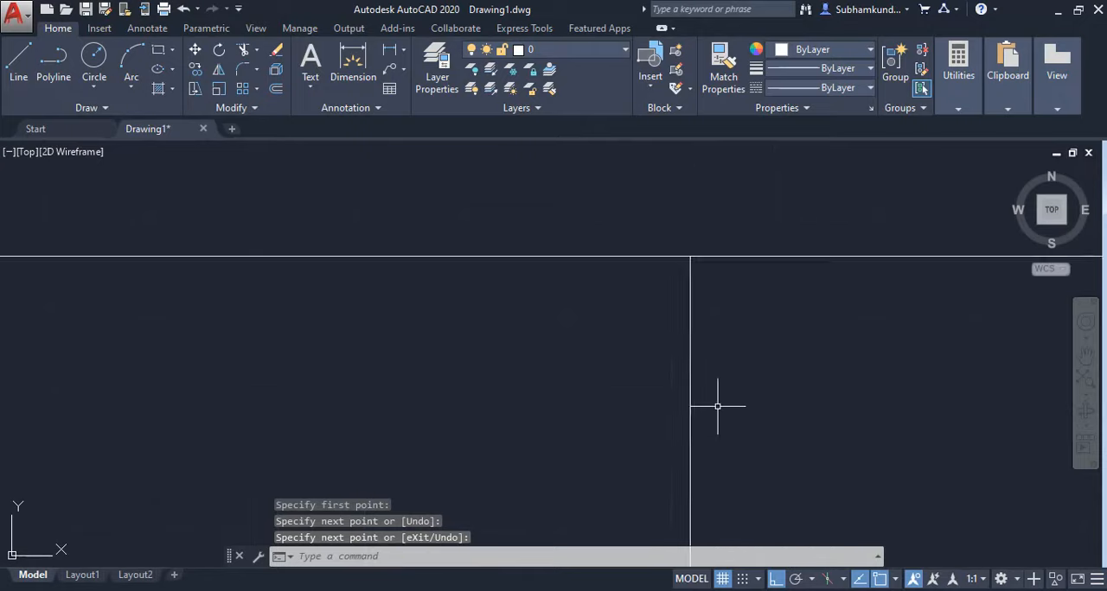
middle_click_drag(701, 272, 706, 527)
scroll(643, 338, "up", 5)
middle_click_drag(667, 235, 657, 420)
scroll(657, 416, "up", 6)
scroll(630, 318, "down", 5)
scroll(638, 348, "down", 6)
scroll(618, 380, "up", 2)
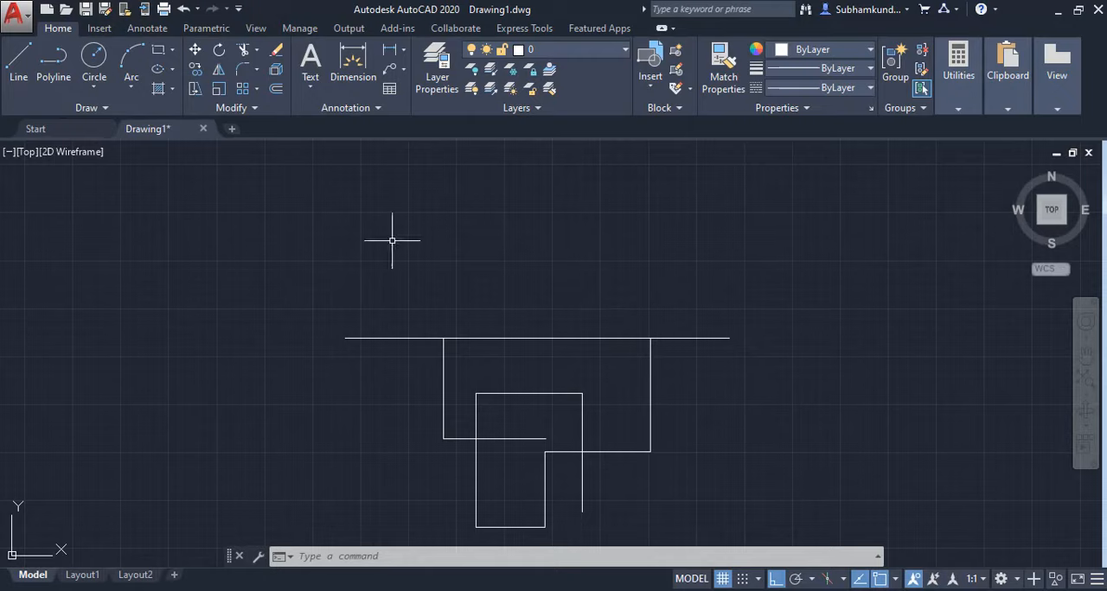
Start a line and examine the snap points on the horizontal line at the outline's upper-right corner.
left_click(18, 60)
scroll(759, 357, "up", 4)
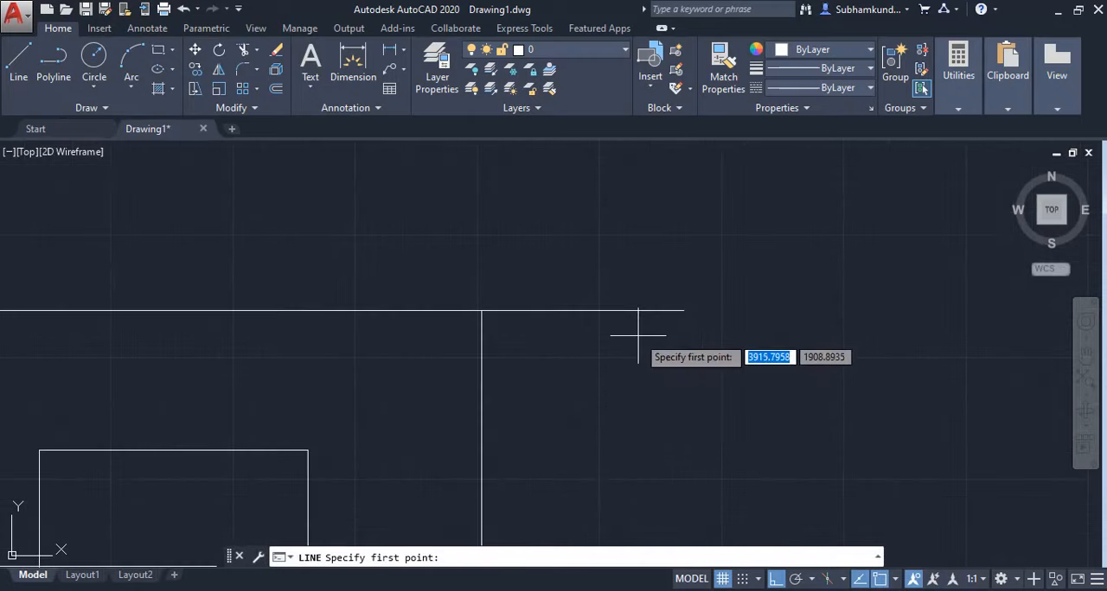
scroll(462, 322, "up", 4)
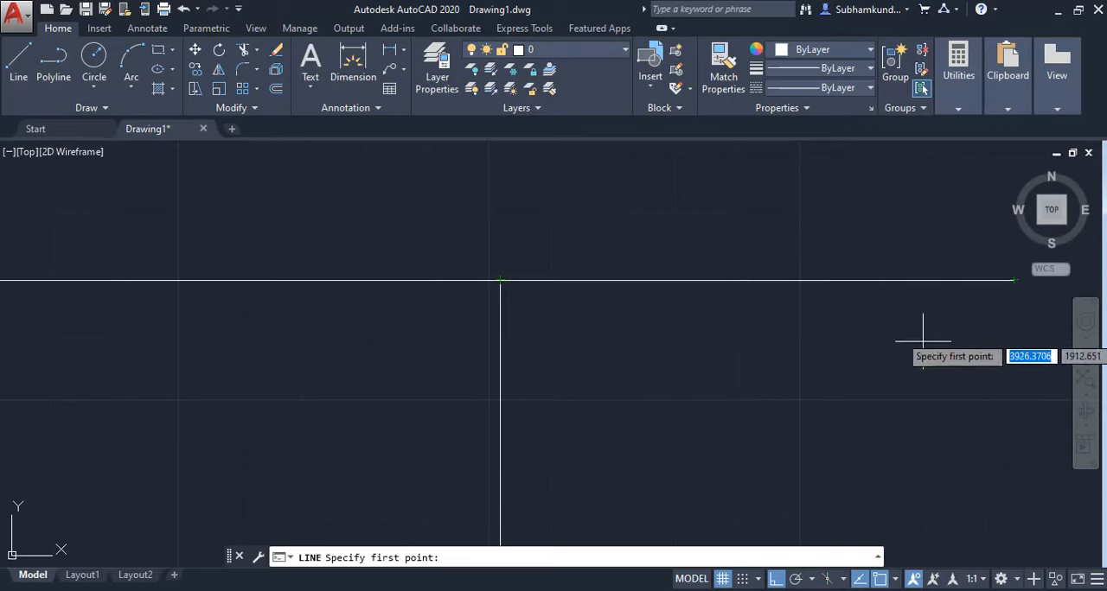
scroll(747, 389, "down", 8)
scroll(660, 406, "down", 2)
middle_click_drag(659, 403, 640, 261)
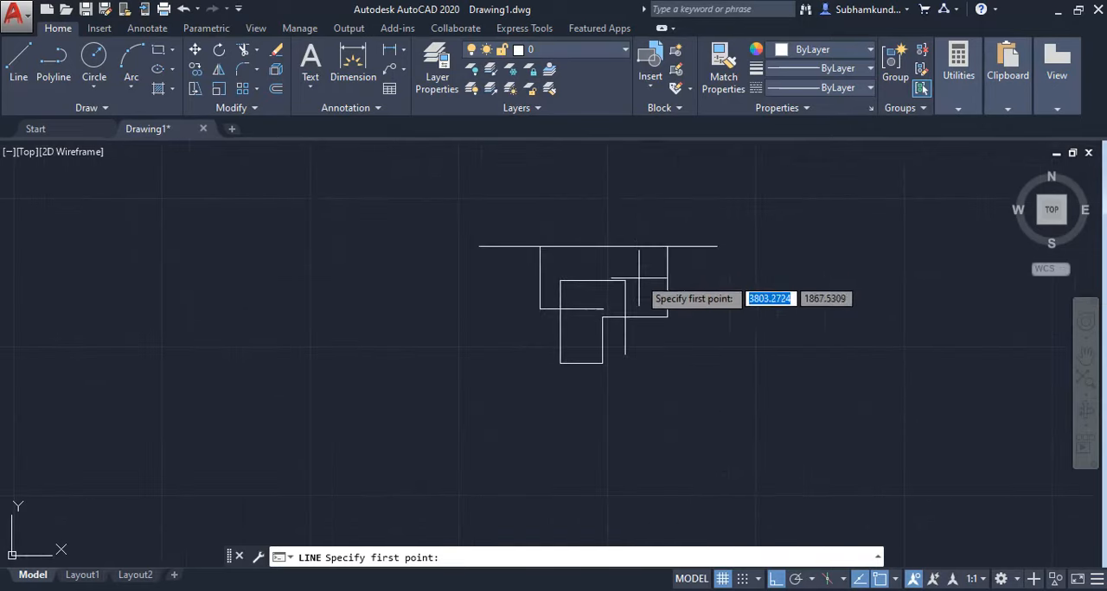
scroll(642, 263, "up", 2)
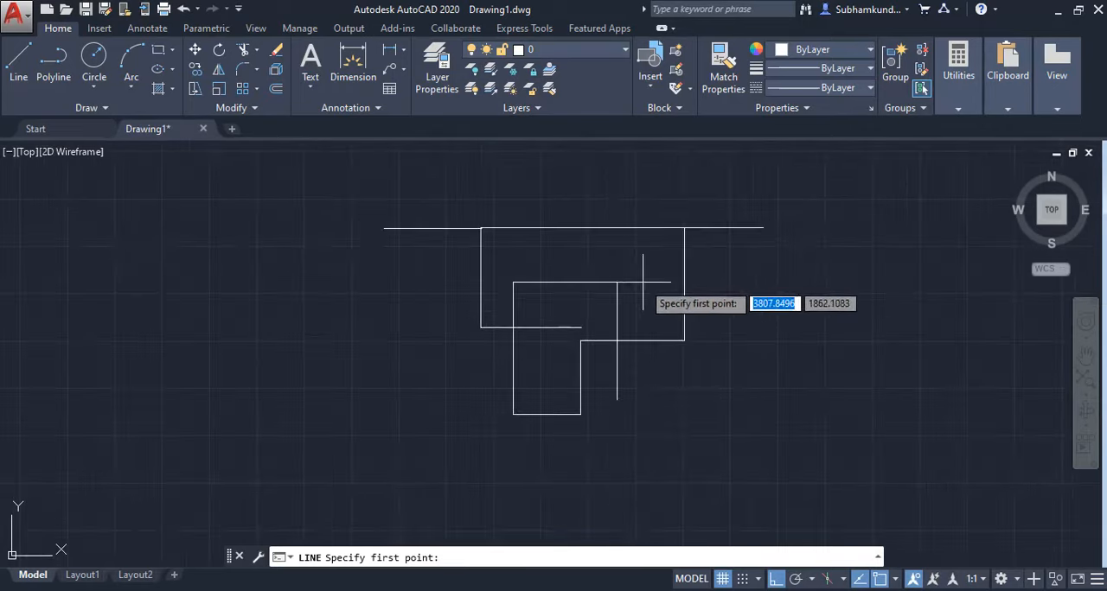
Enable all object snap modes in the object snap settings and apply them.
left_click(896, 579)
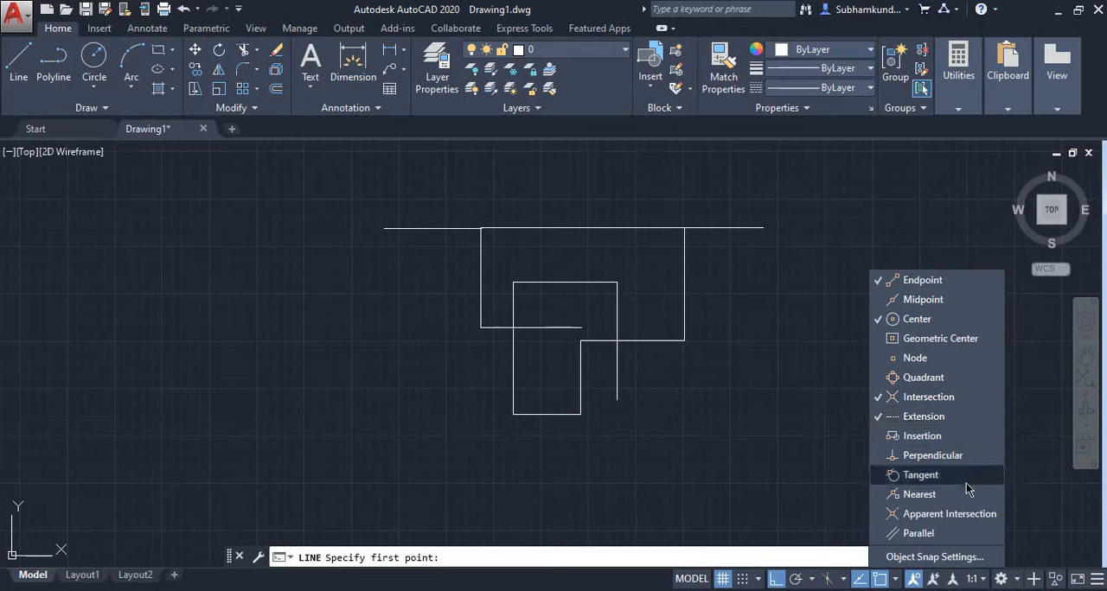
left_click(933, 558)
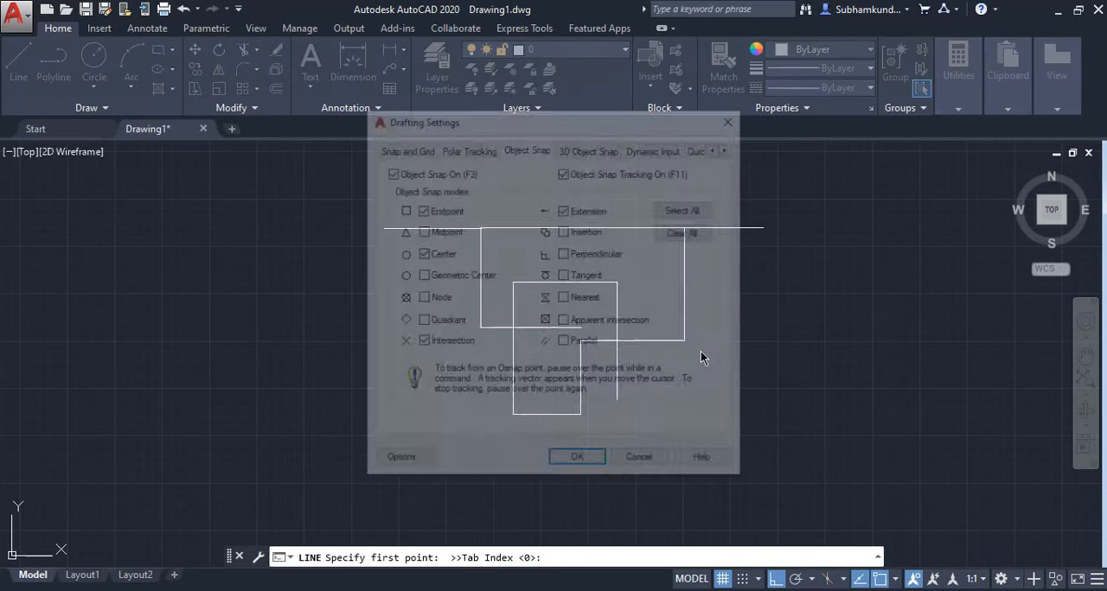
left_click_drag(544, 129, 614, 147)
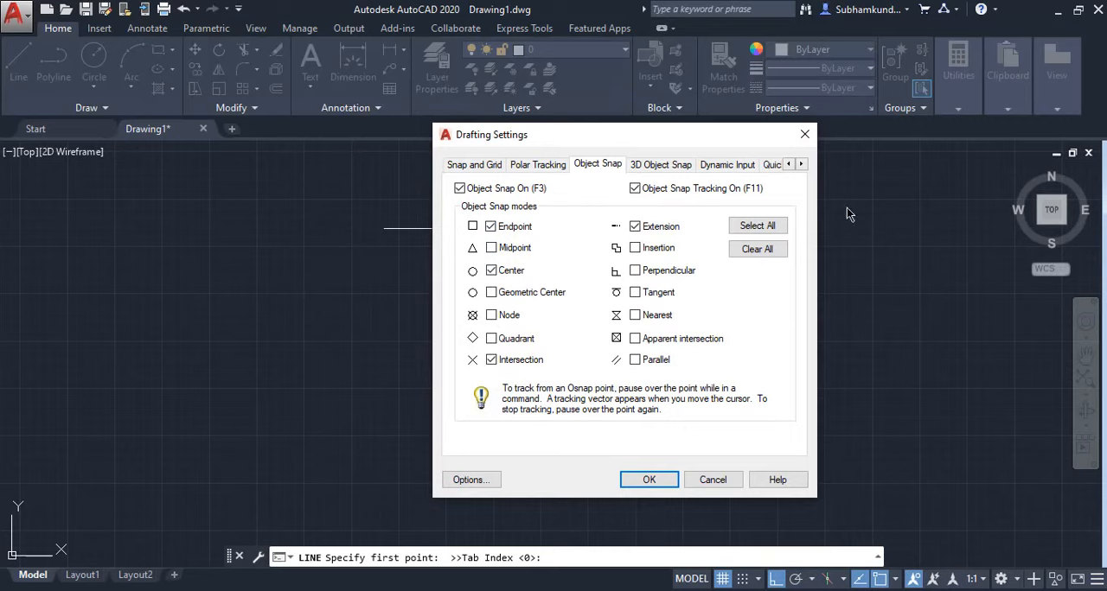
left_click(772, 229)
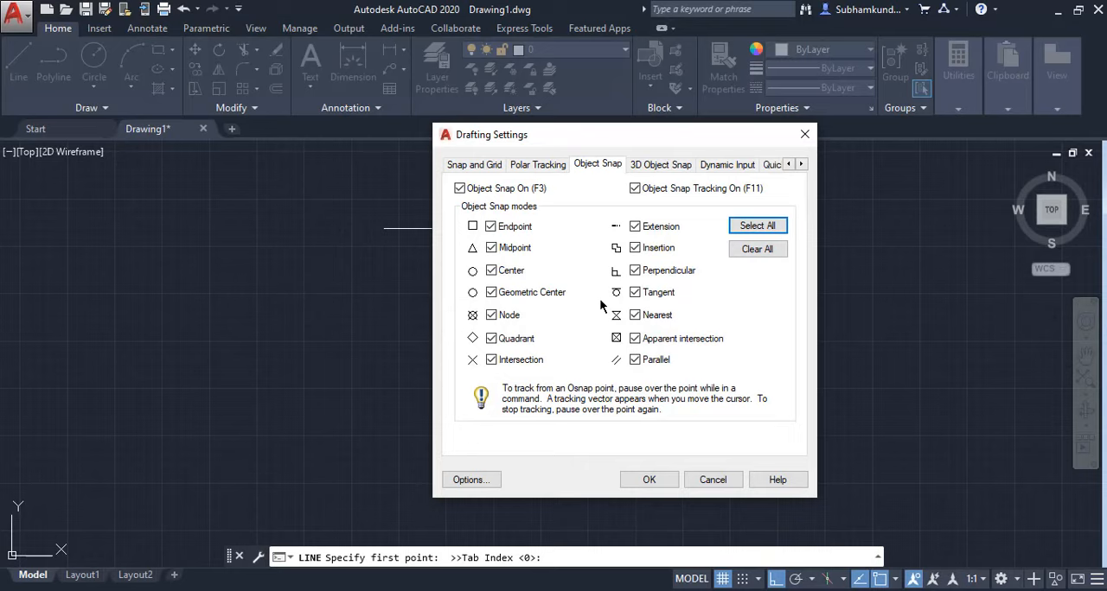
mouse_move(635, 291)
mouse_move(550, 296)
left_click(657, 478)
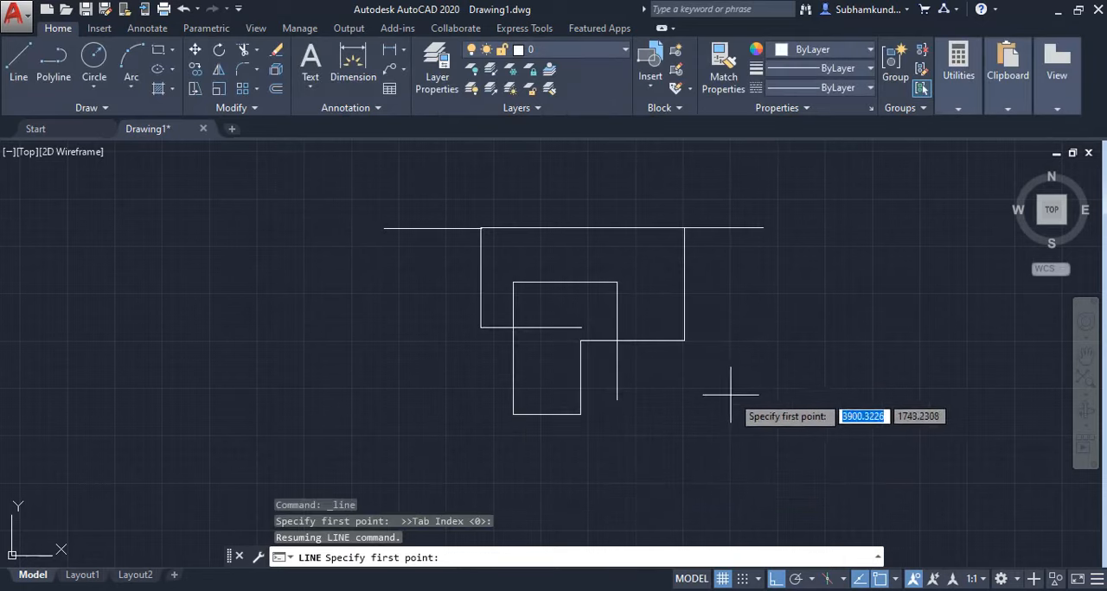
Examine the snap points around the outline's upper-right corner and review the enabled object snap modes in the drafting settings.
scroll(744, 355, "up", 4)
scroll(672, 448, "up", 2)
middle_click_drag(694, 224, 674, 464)
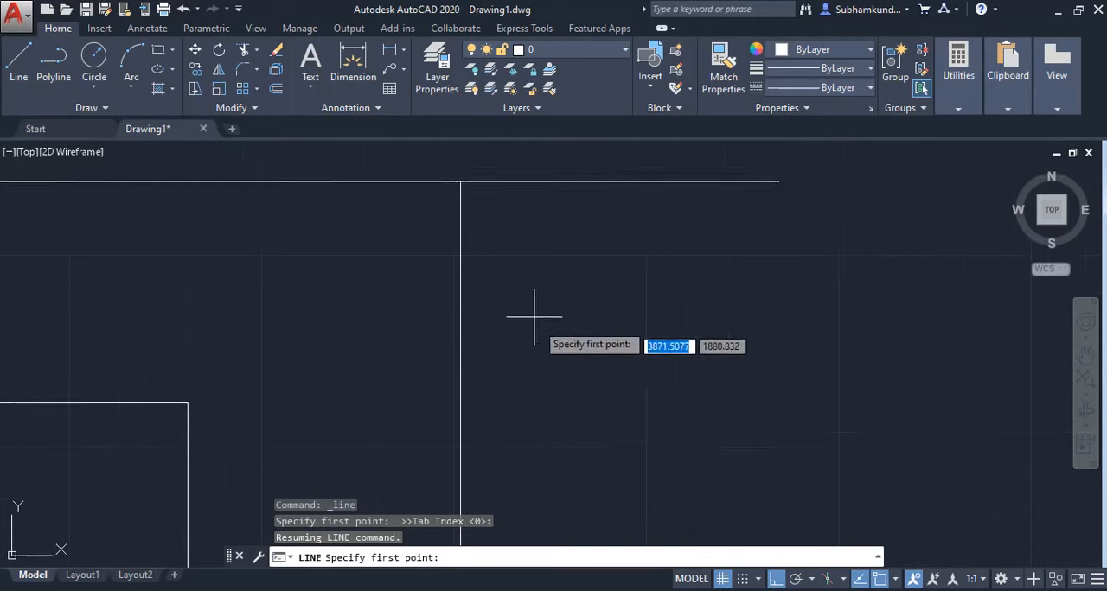
scroll(531, 259, "down", 2)
middle_click_drag(531, 259, 542, 311)
scroll(542, 310, "up", 2)
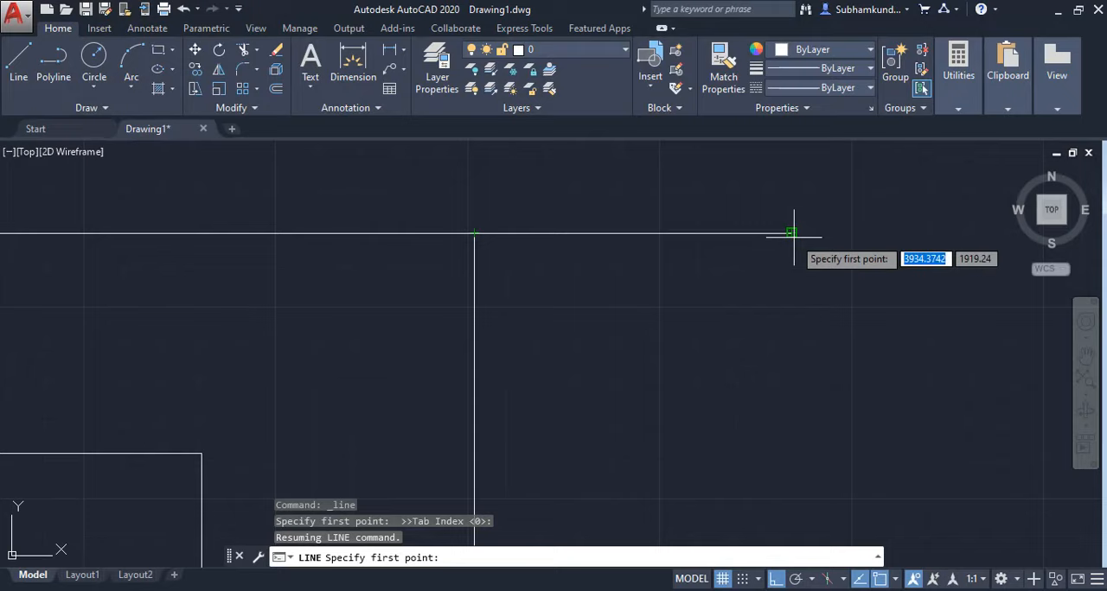
left_click(896, 580)
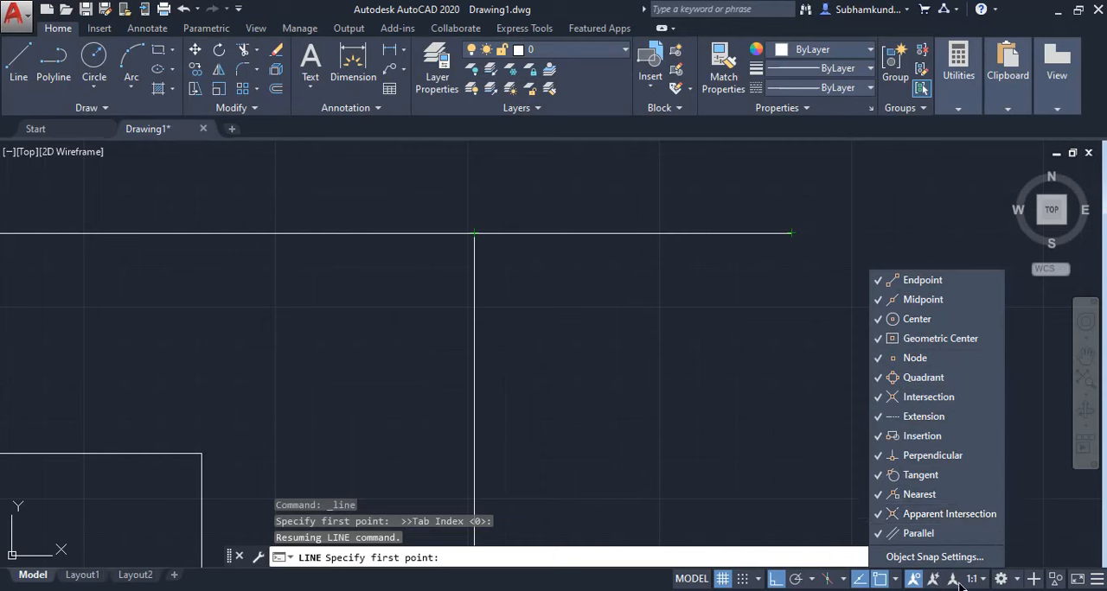
left_click(934, 557)
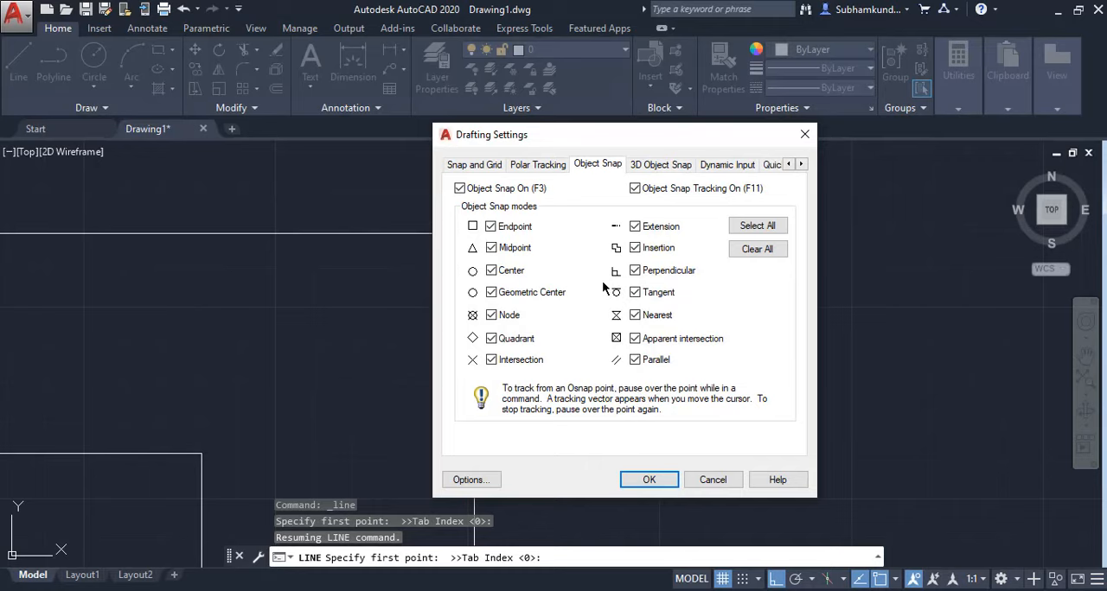
left_click(665, 478)
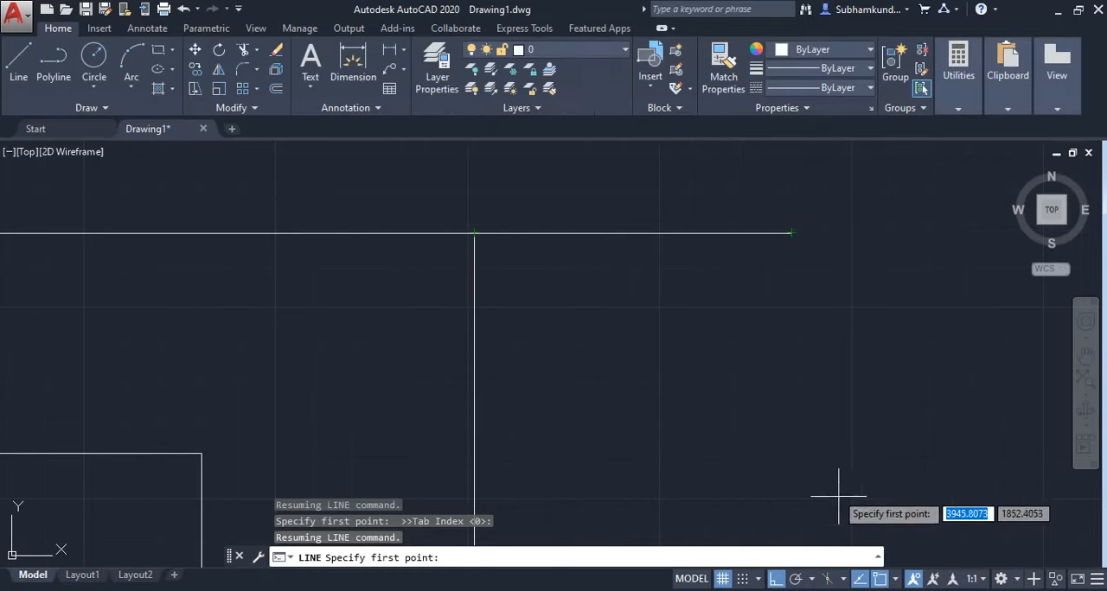
Turn object snap off and back on, and cancel the pending line.
left_click(880, 581)
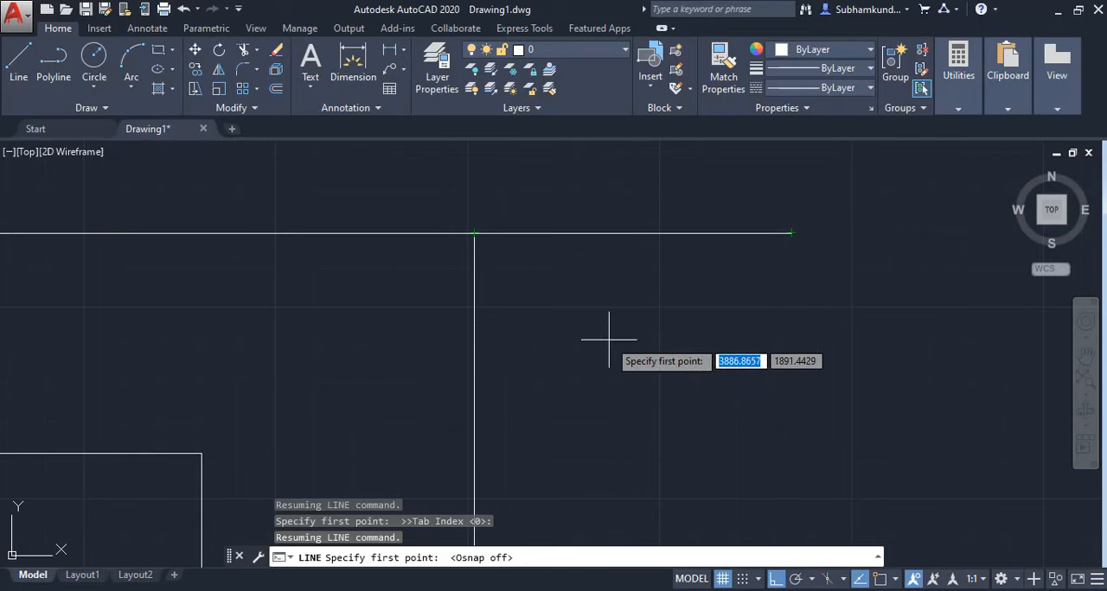
left_click(880, 579)
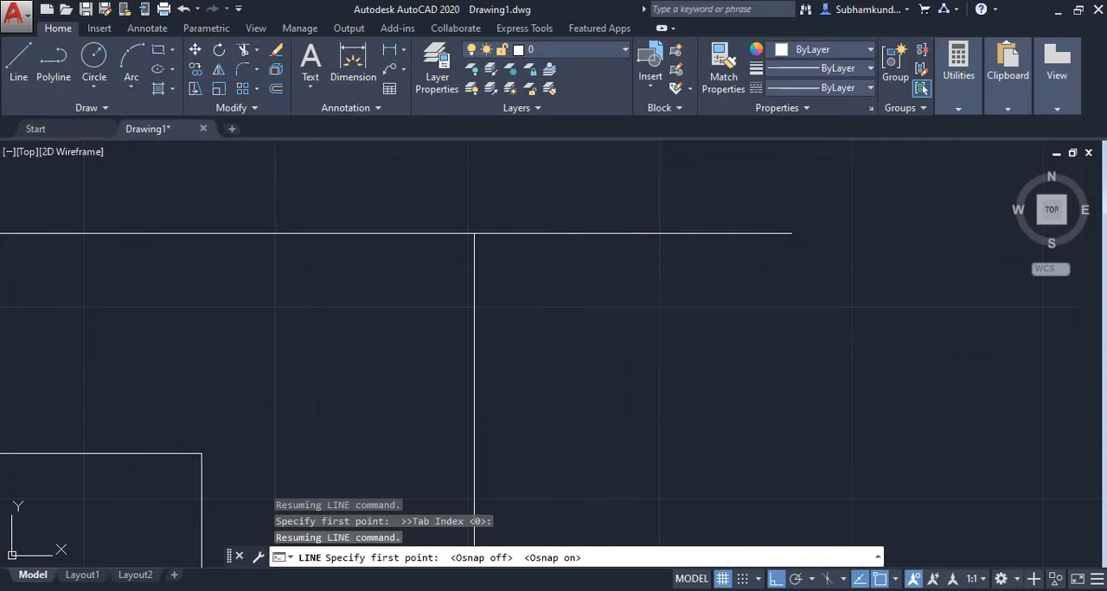
key("Escape")
Draw a horizontal line about 102 units leftward from the outline's lower-left corner, tracked to align with the upper line's left end.
scroll(735, 334, "down", 5)
mouse_move(613, 336)
middle_mouse_down()
mouse_move(610, 308)
mouse_move(685, 163)
middle_mouse_up()
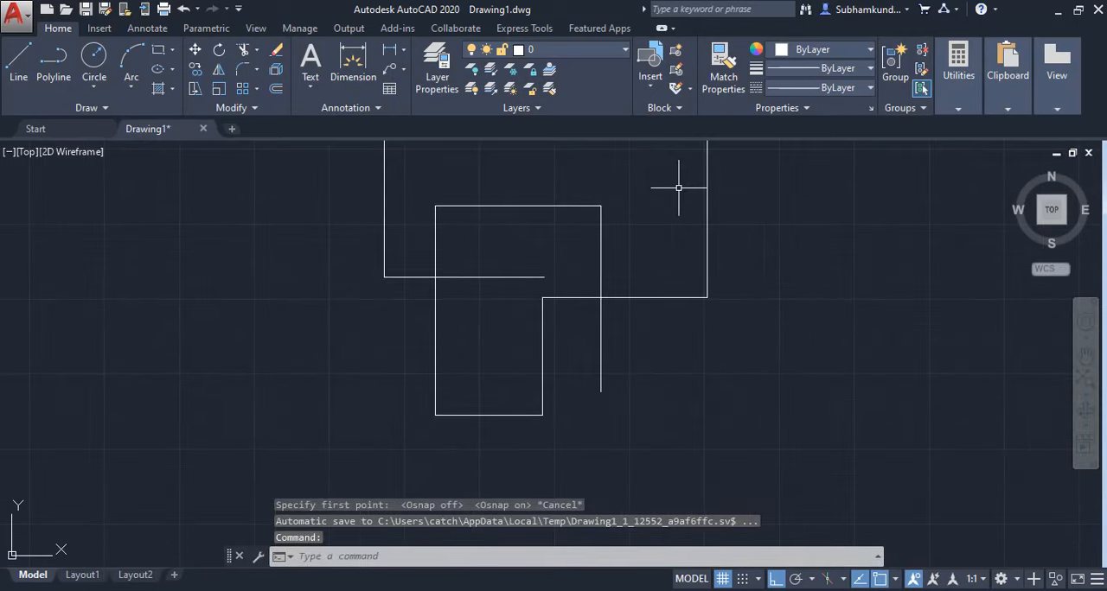
middle_click_drag(681, 232, 652, 305)
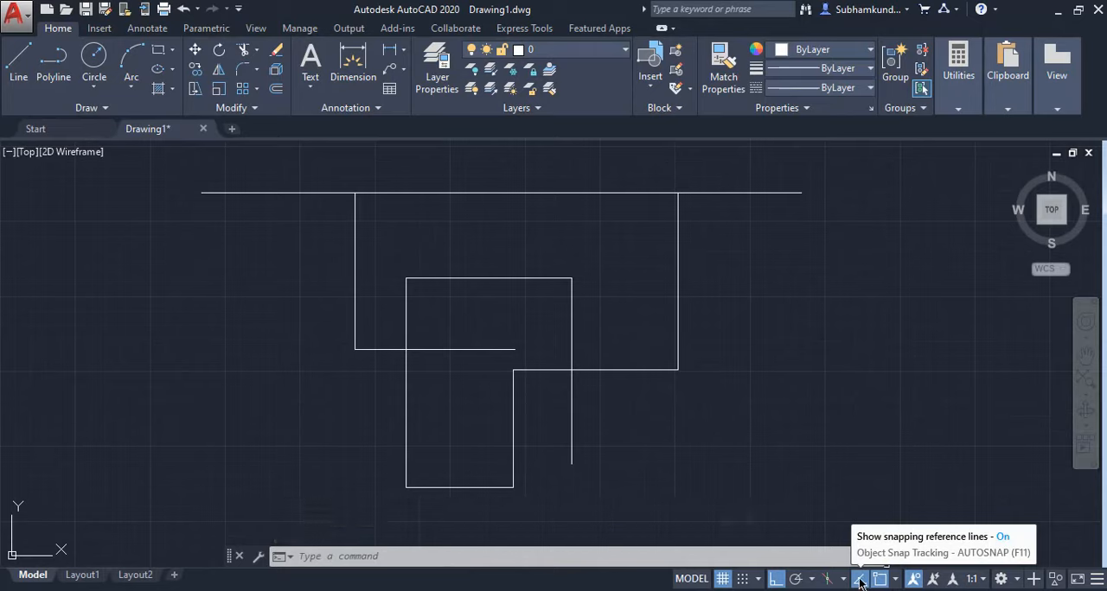
left_click(19, 62)
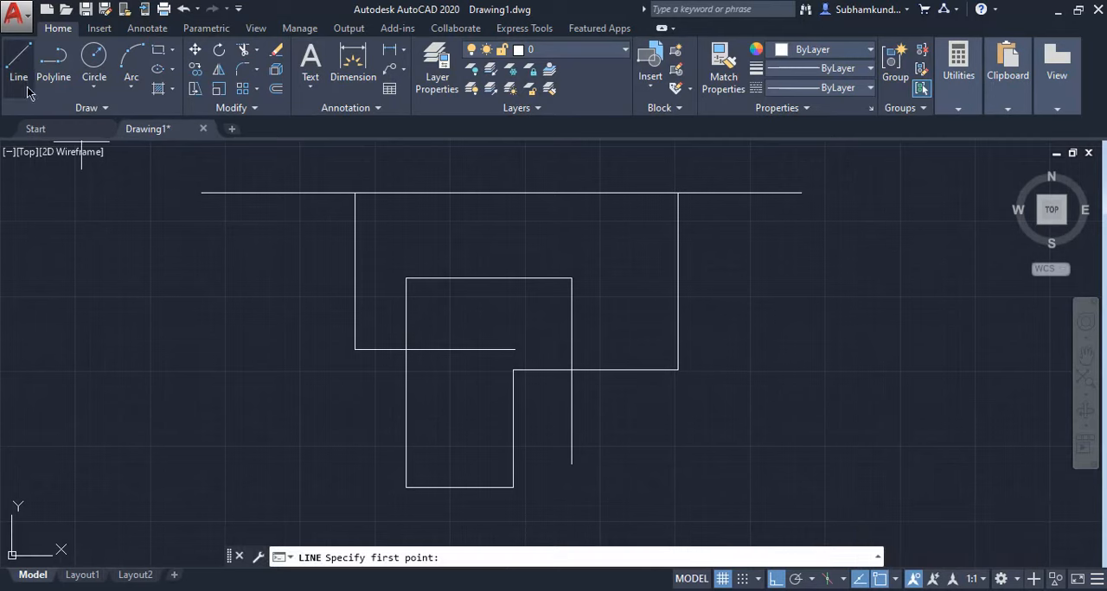
left_click(354, 351)
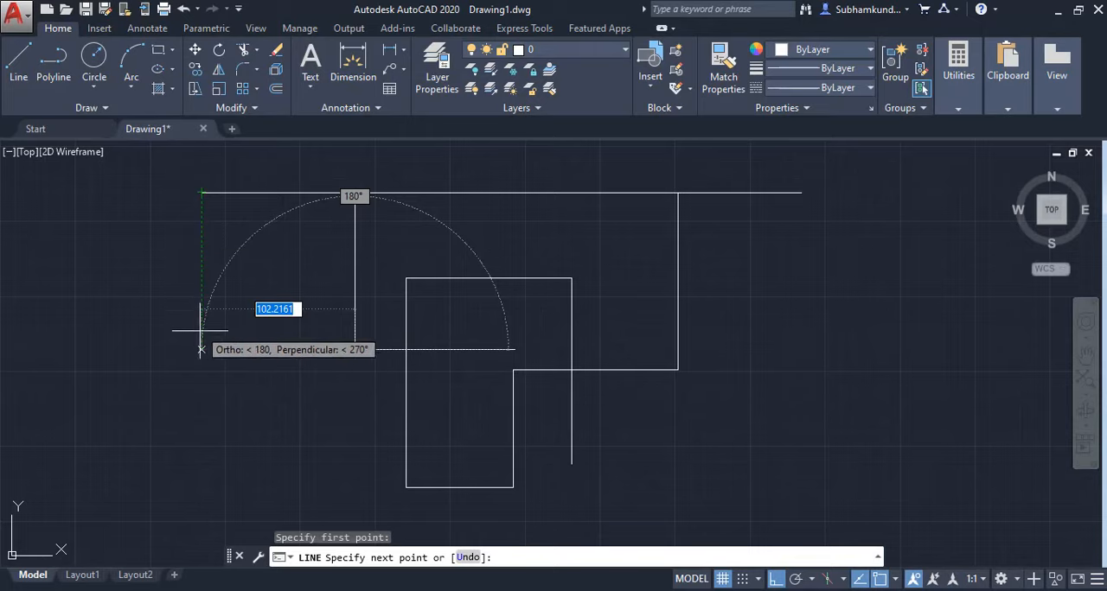
left_click(202, 349)
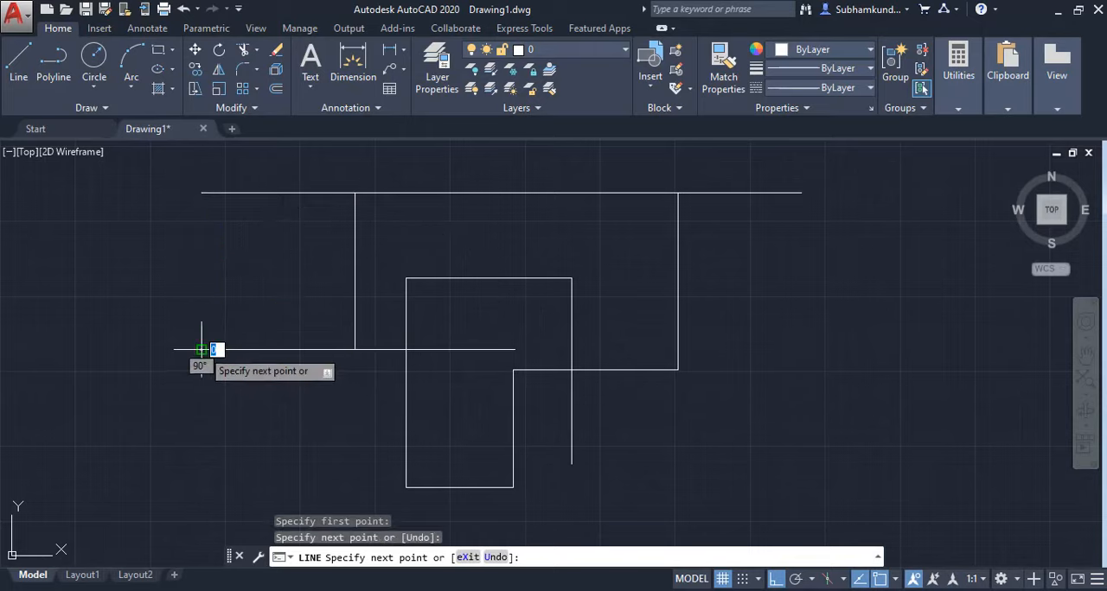
key("Return")
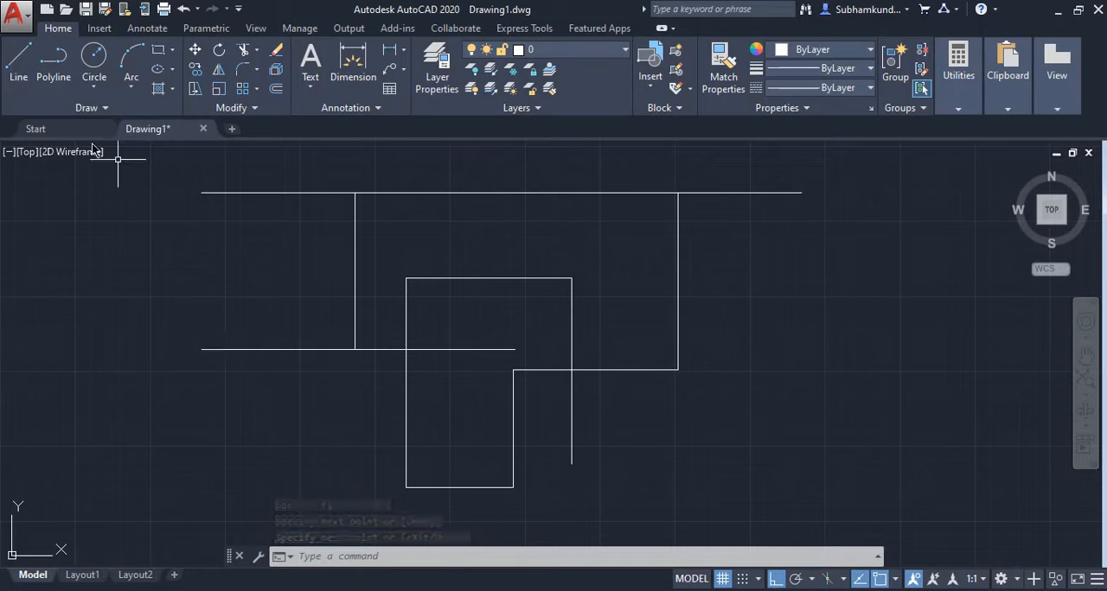
From the tracked point below the upper line's right end, level with the outline's lower-right corner, draw segments about 80 units right and 65 down.
left_click(18, 73)
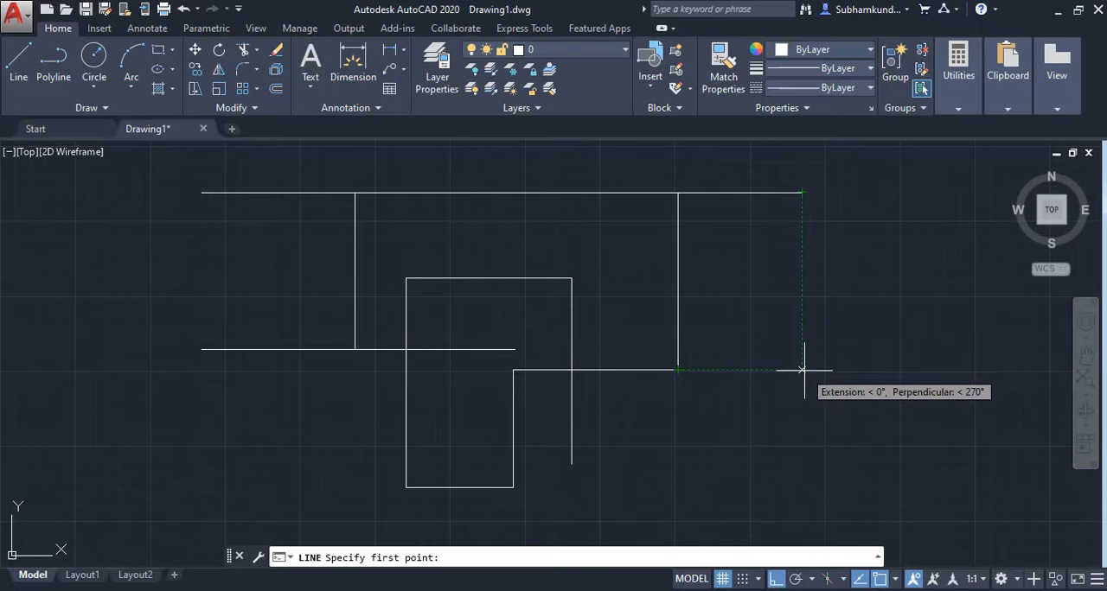
left_click(802, 370)
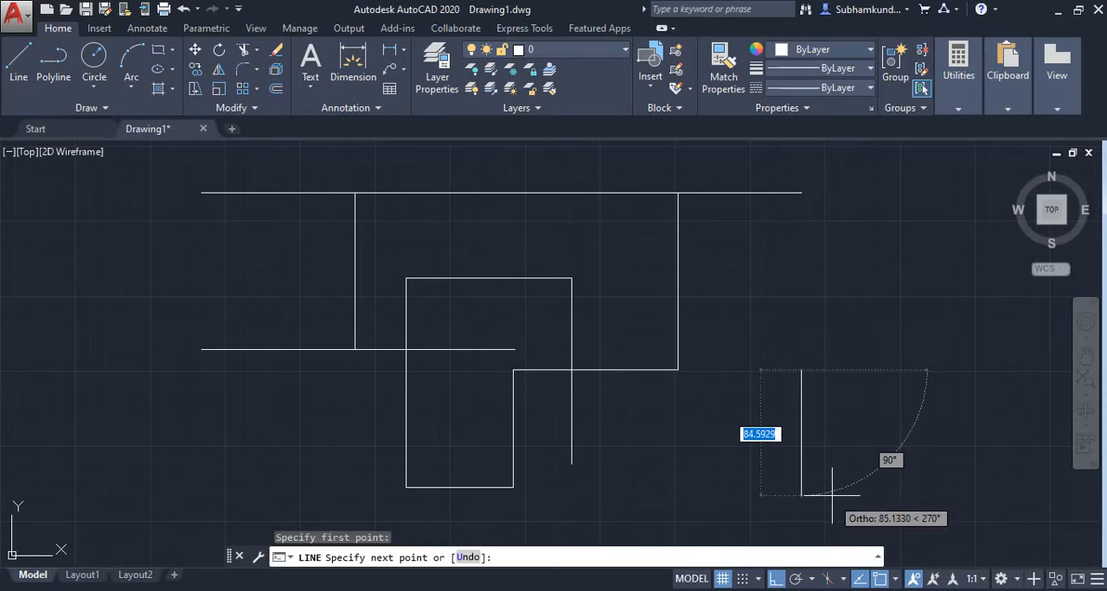
left_click(921, 372)
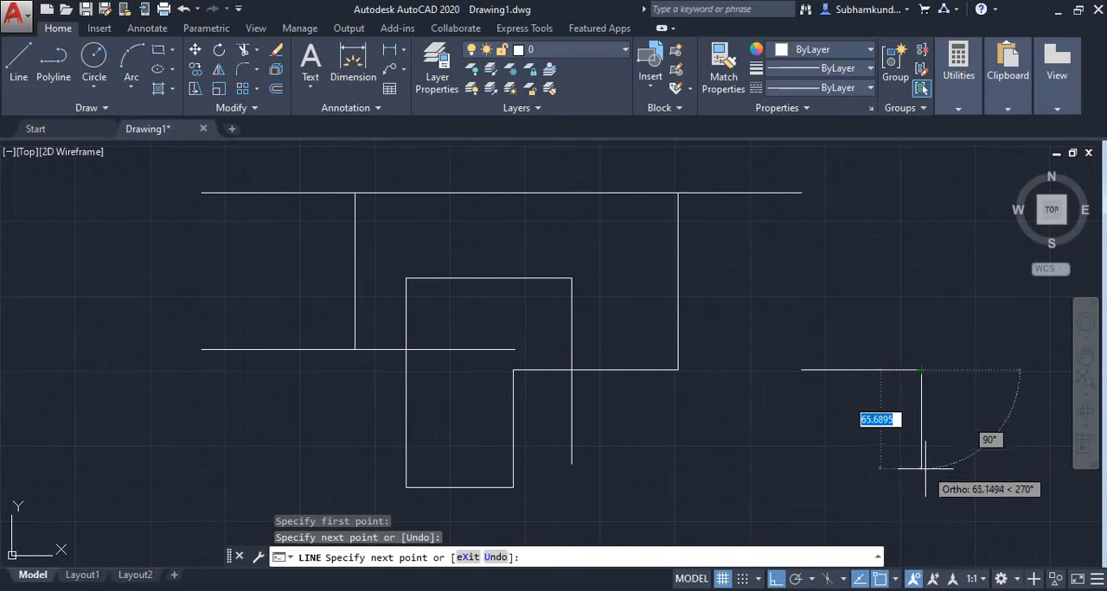
left_click(922, 468)
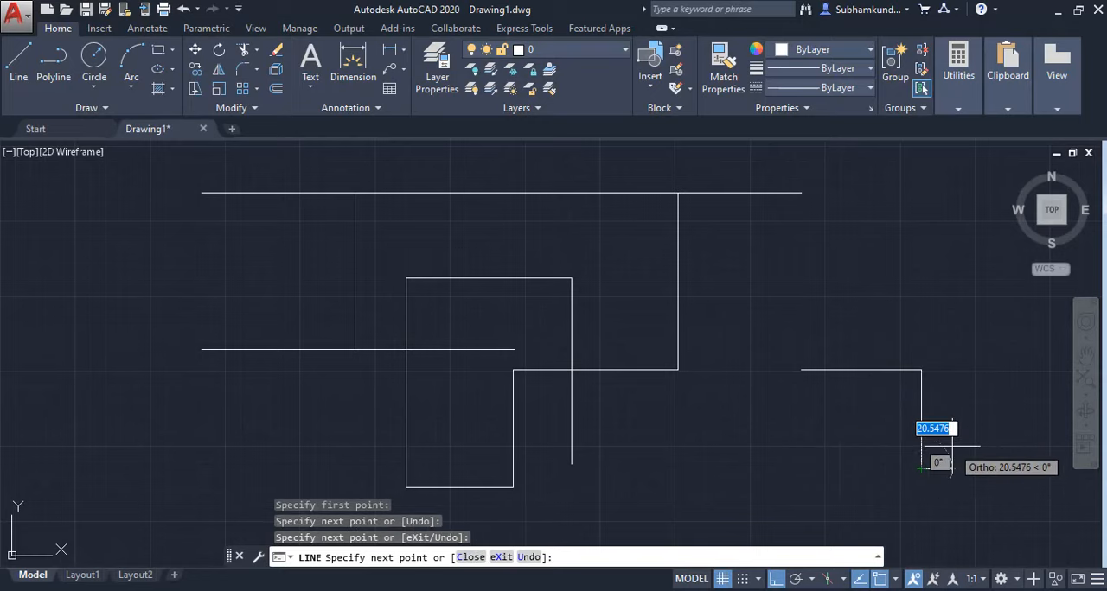
key("Return")
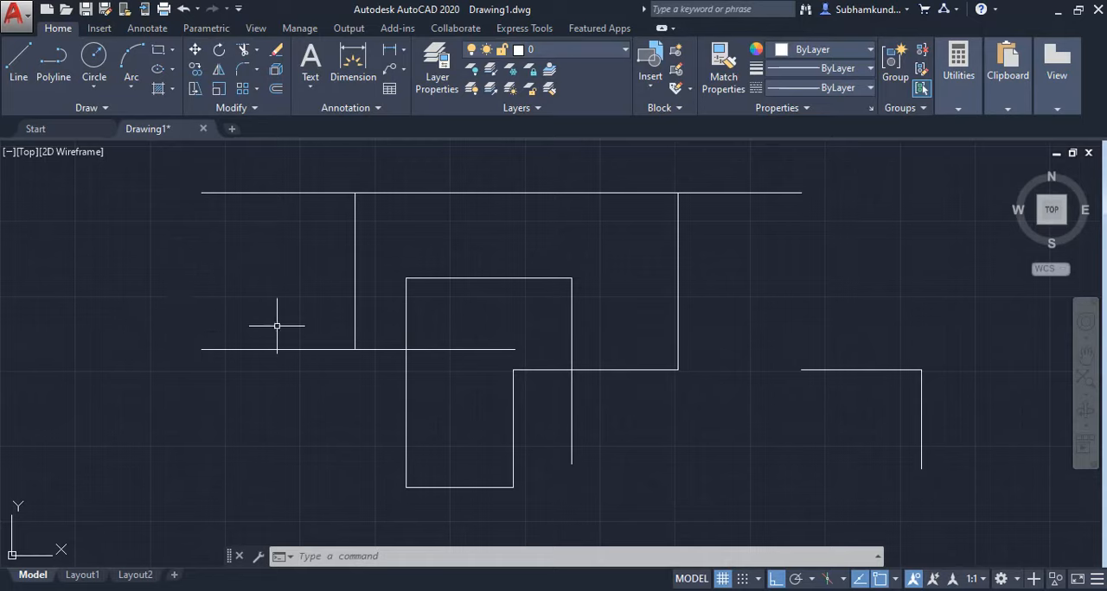
Turn off object snap tracking and draw a vertical line about 118 units from the upper line's right end down to the stepped line's start.
left_click(861, 584)
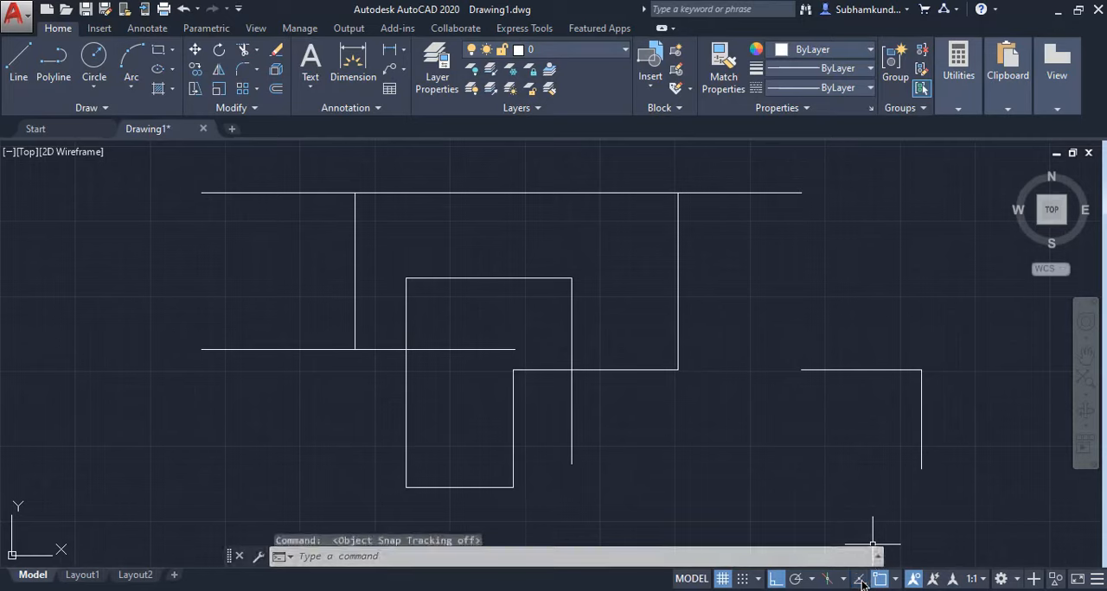
left_click(18, 59)
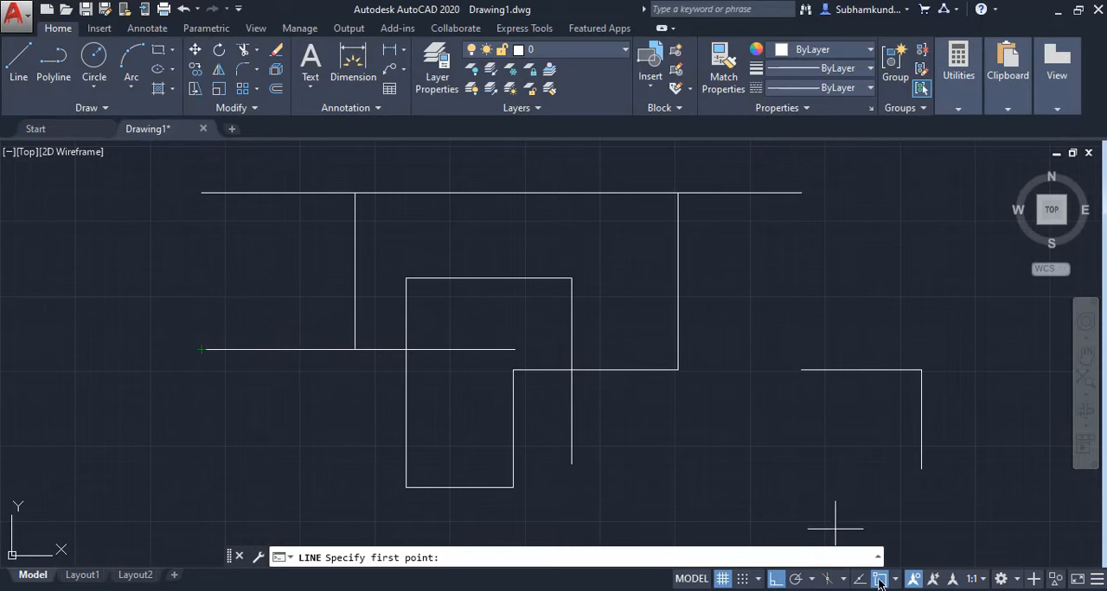
left_click(801, 192)
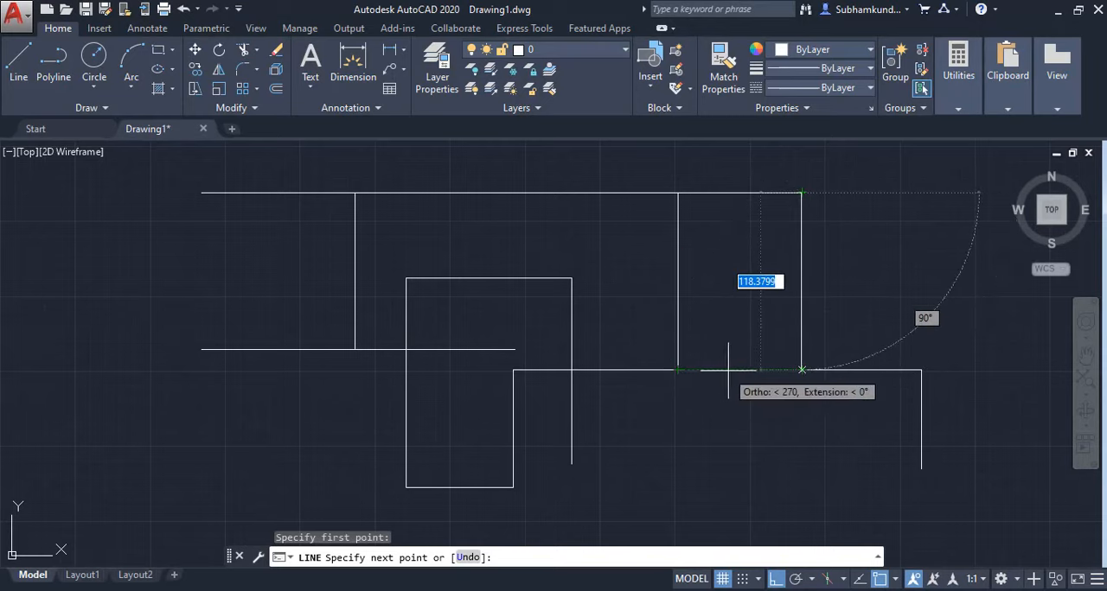
left_click(801, 370)
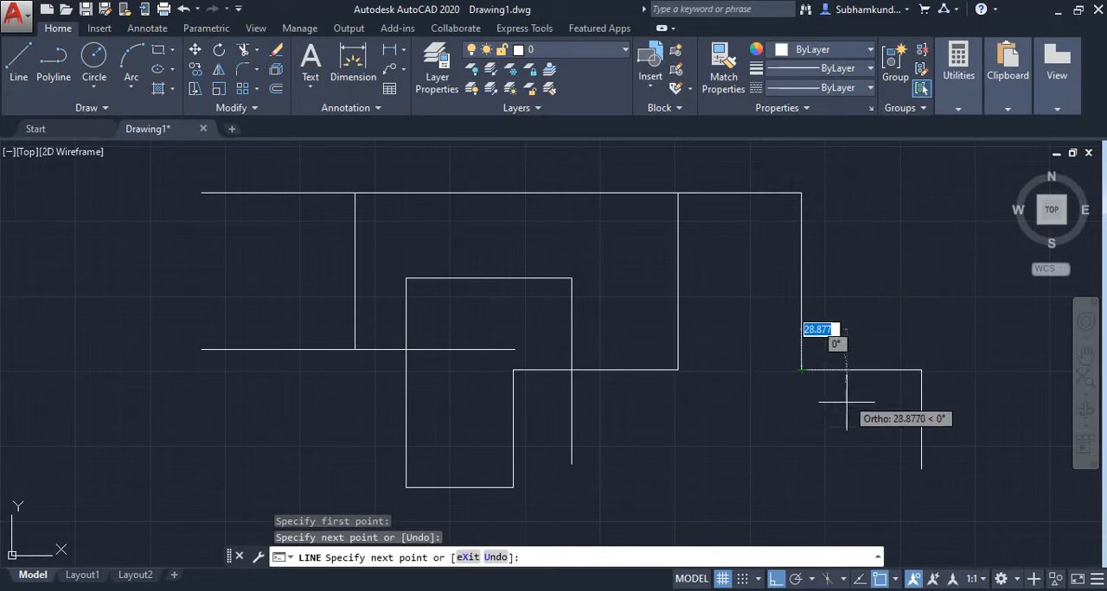
key("Return")
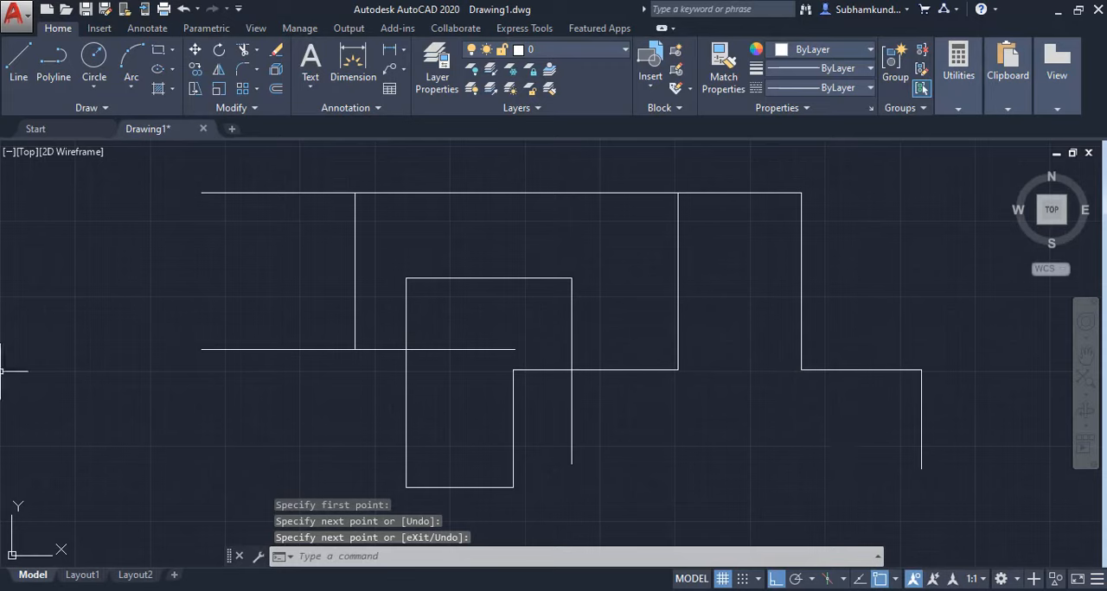
Turn off object snap and draw a vertical line about 83 units down from the lower end of the right inner vertical line.
left_click(880, 579)
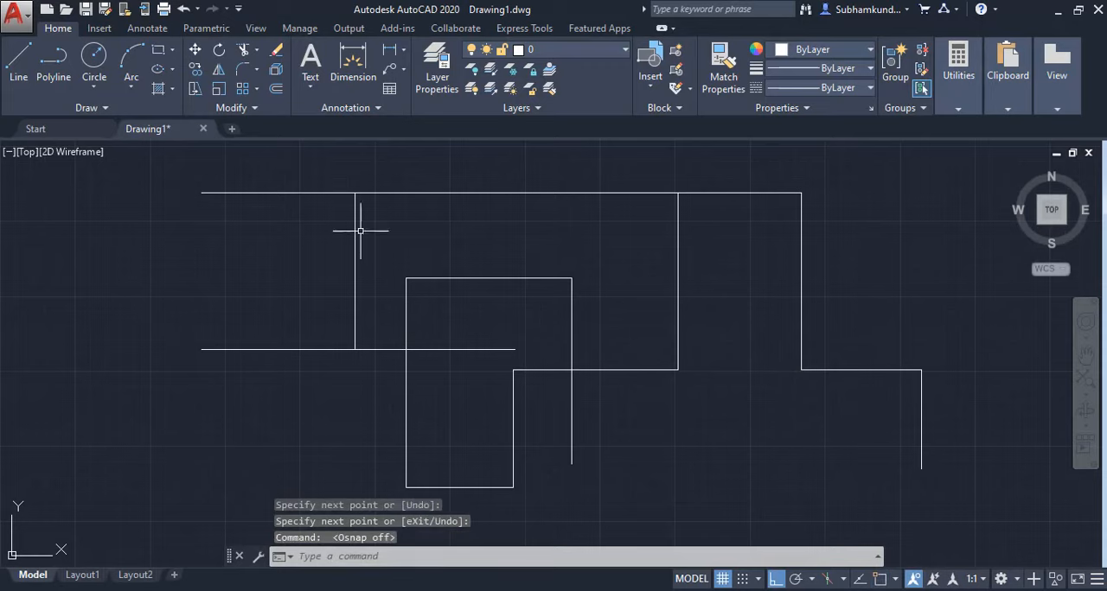
left_click(18, 59)
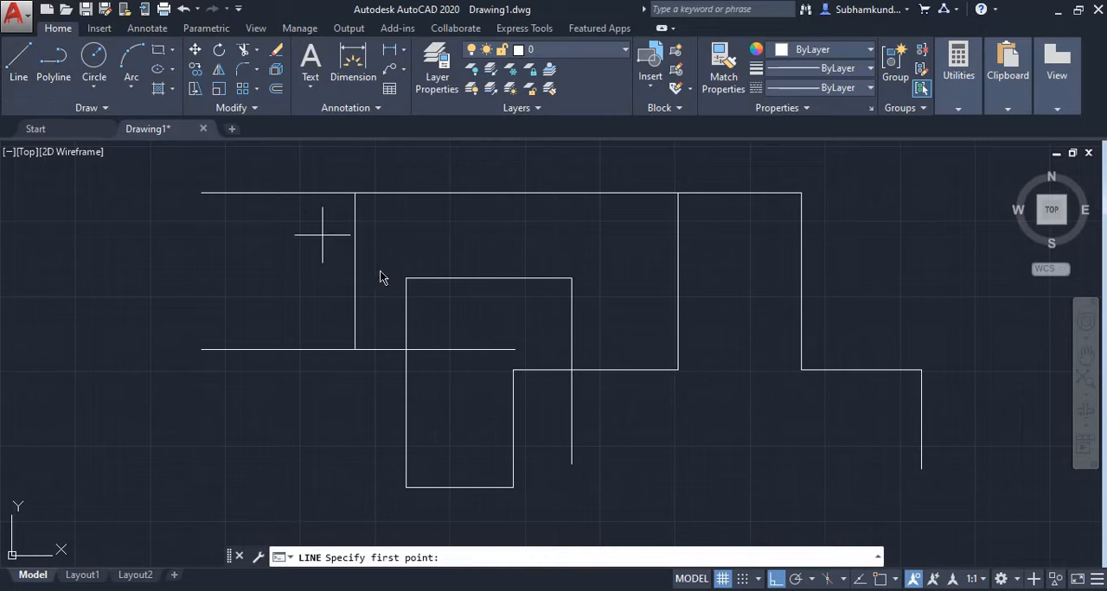
left_click(678, 370)
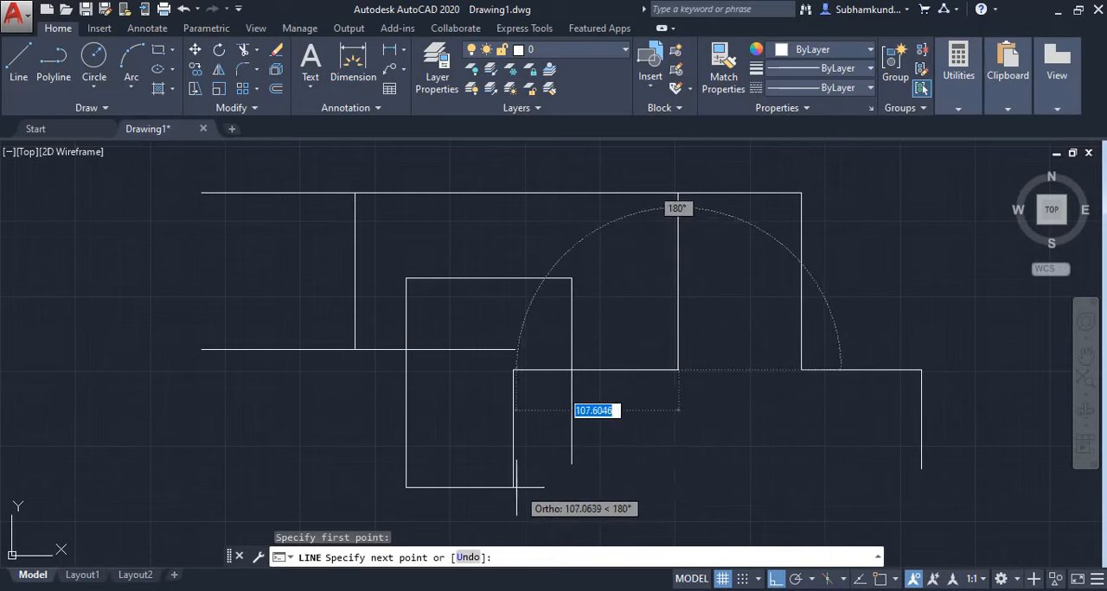
left_click(678, 493)
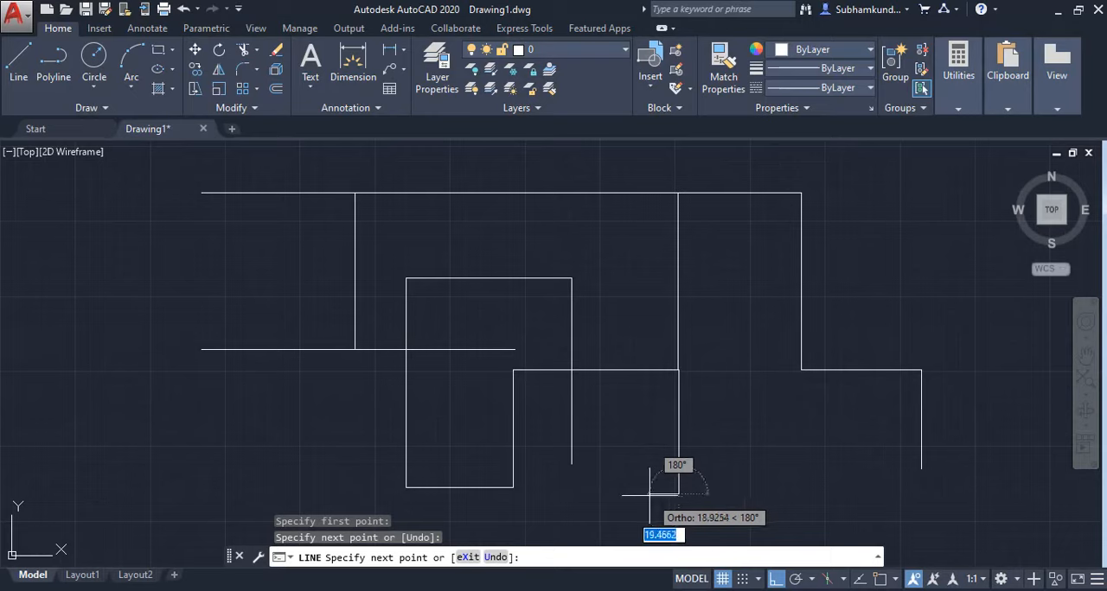
key("Return")
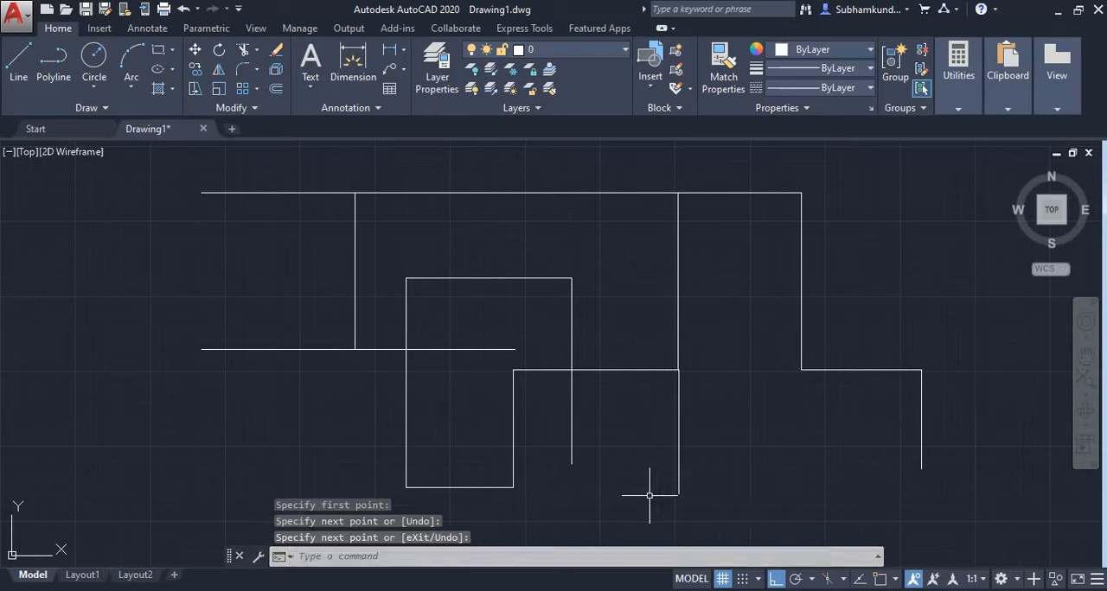
With object snap and tracking on, draw segments about 92 units down and 102 right from the lower-left horizontal line's left end, aligned with existing endpoints.
left_click(881, 579)
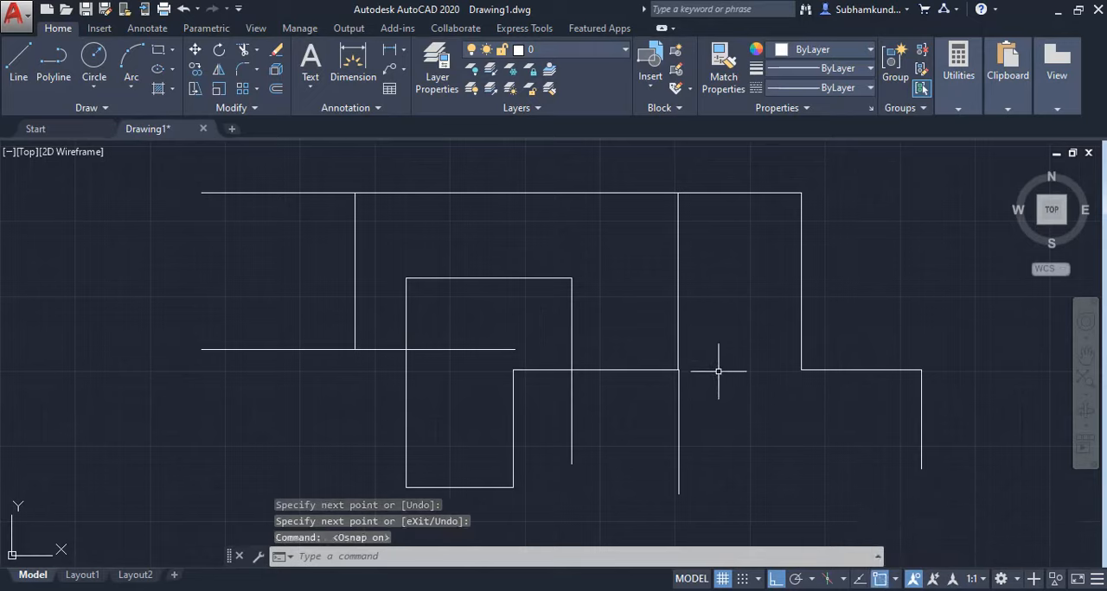
left_click(19, 59)
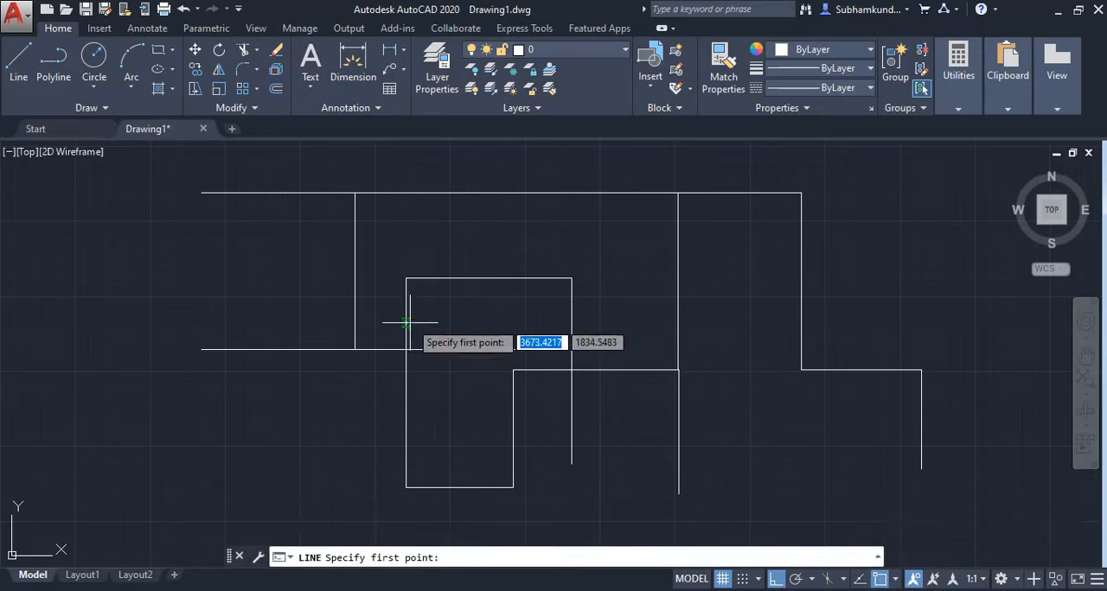
left_click(201, 349)
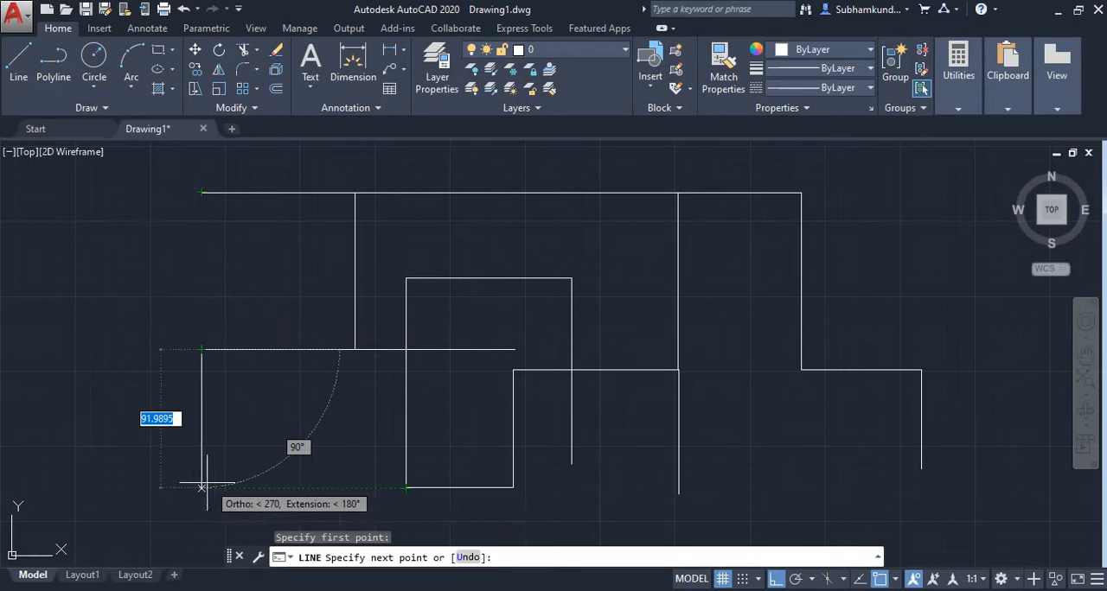
left_click(860, 579)
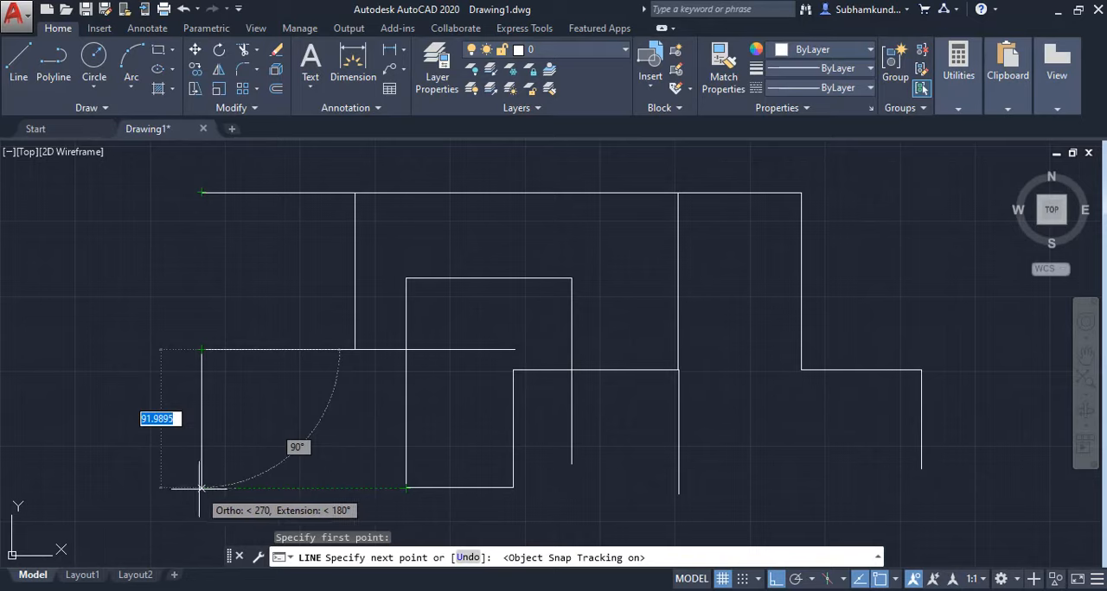
left_click(201, 488)
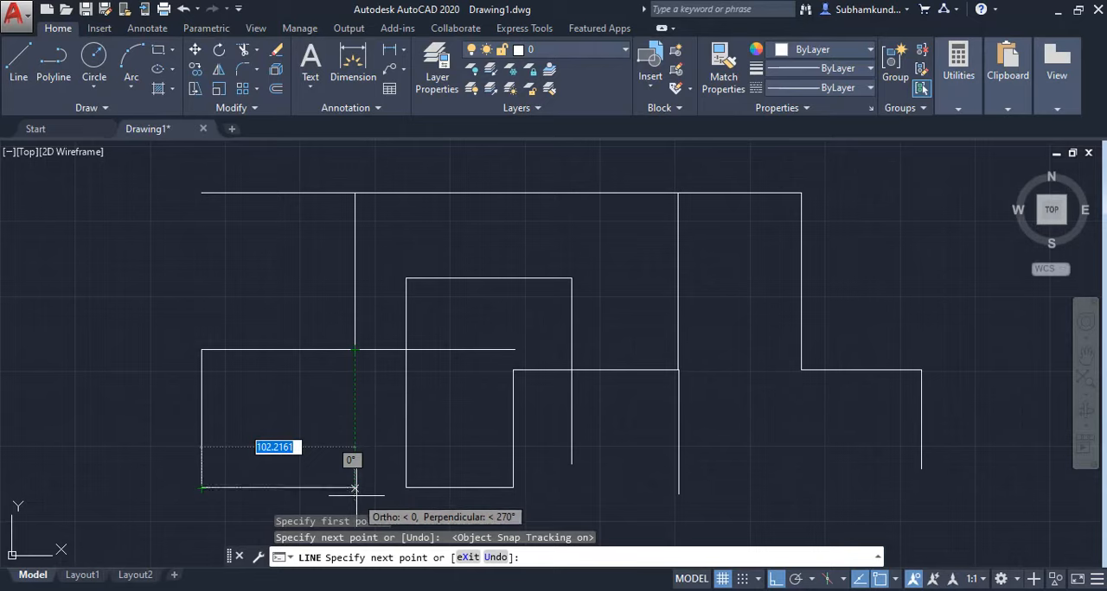
left_click(355, 489)
key("Return")
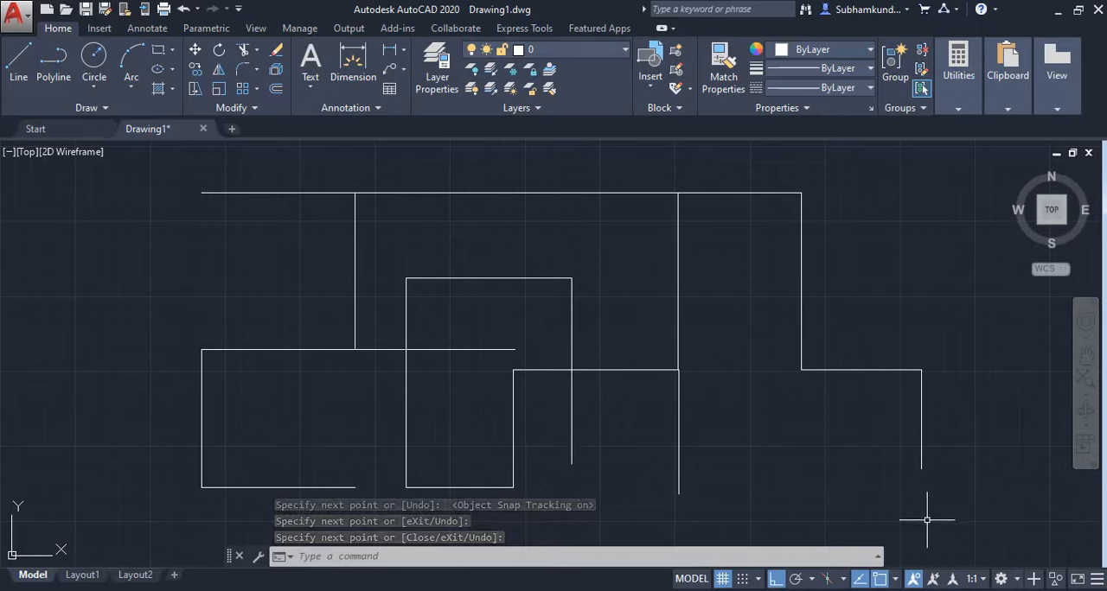
Examine the list of available annotation scales for the current view.
left_click(983, 581)
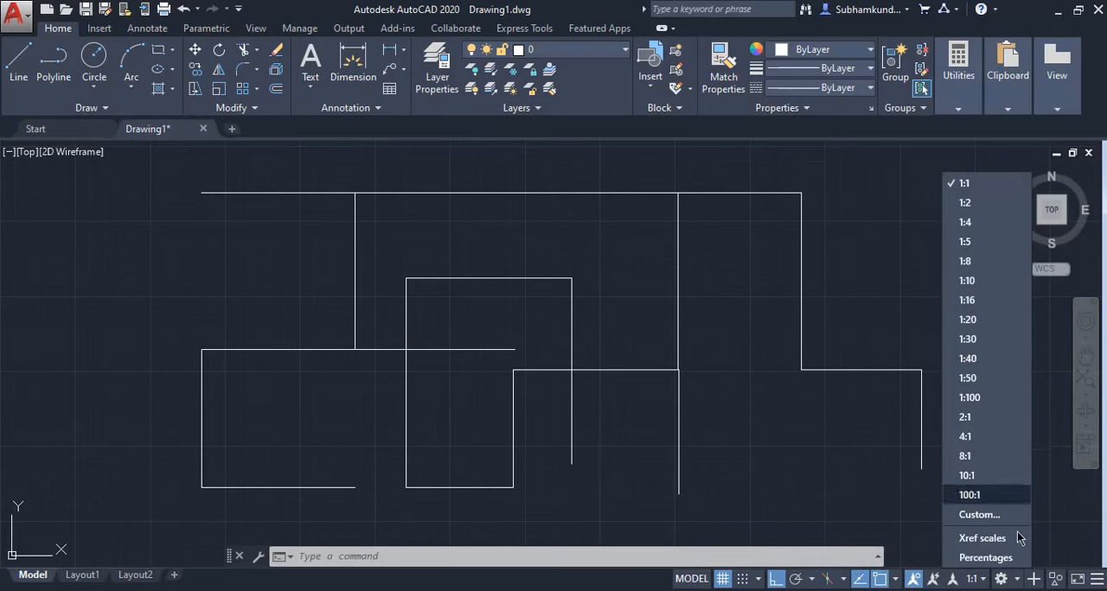
left_click(1043, 521)
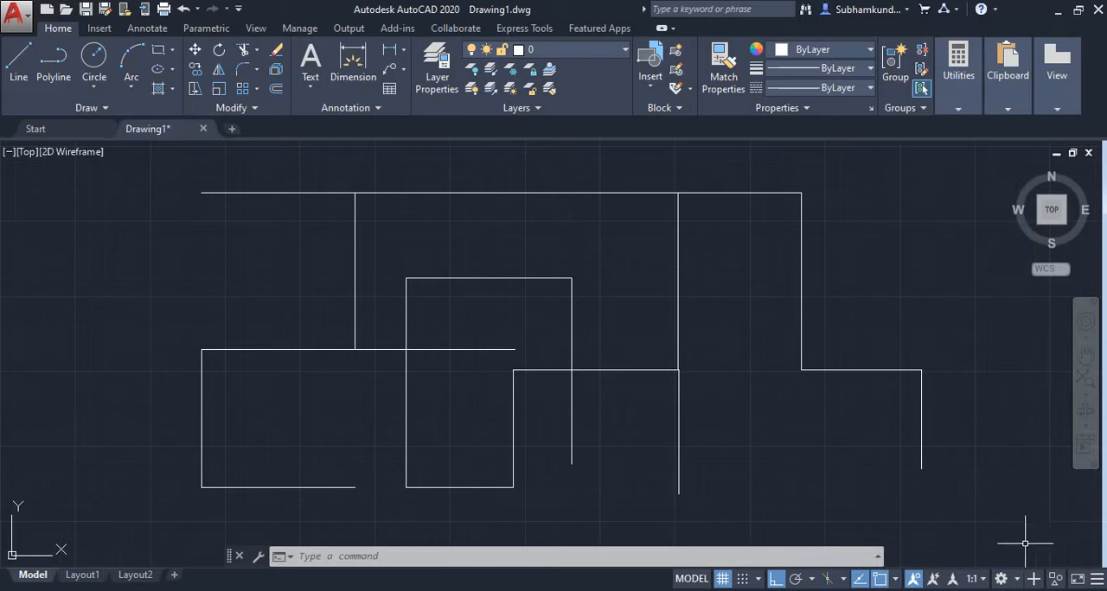
left_click(982, 579)
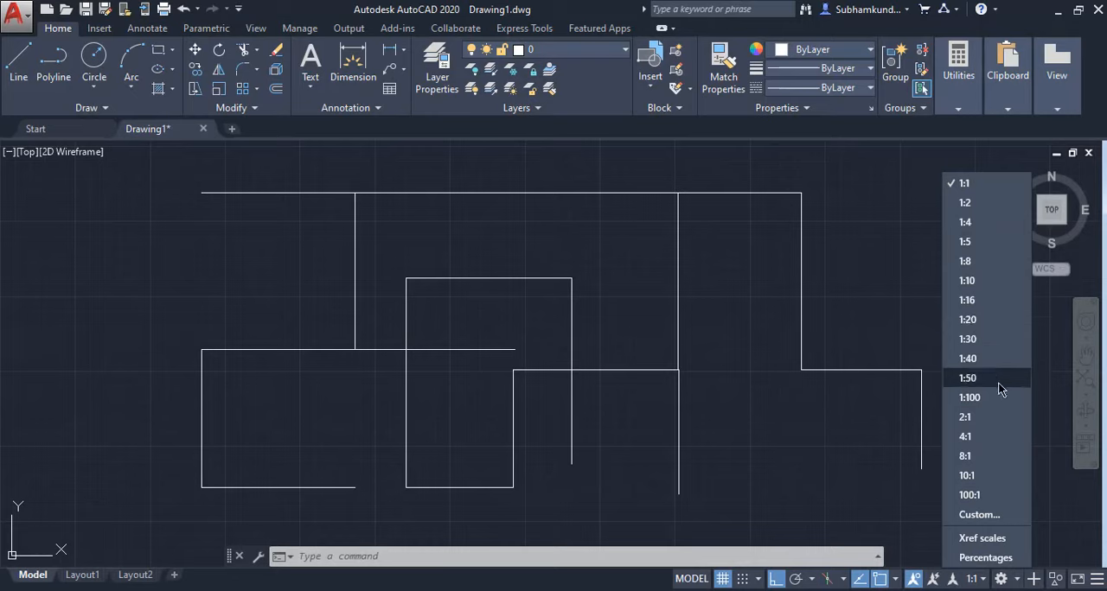
left_click(1058, 395)
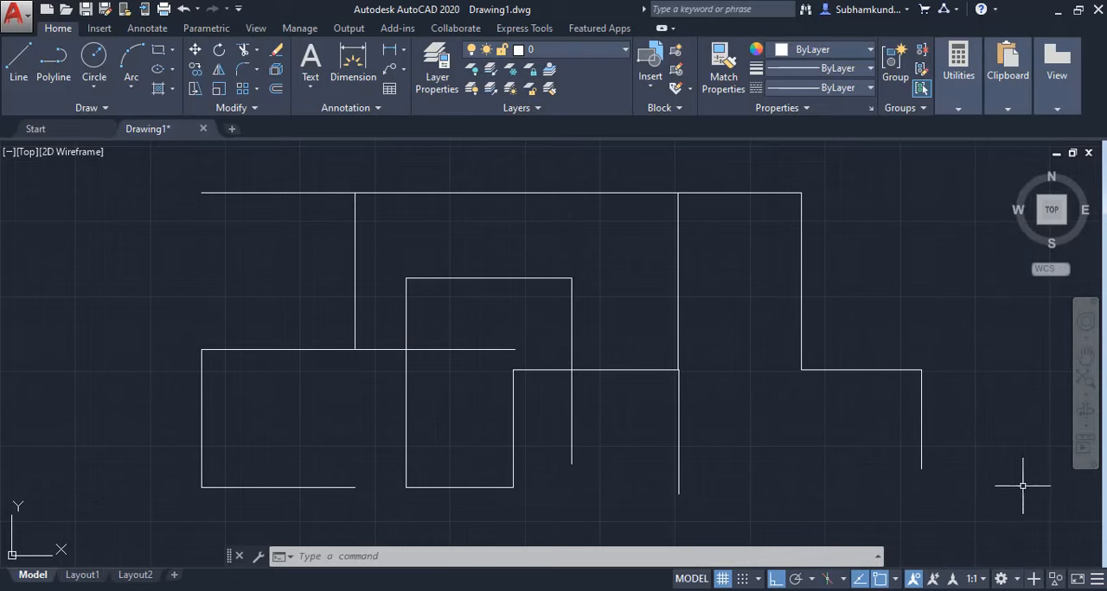
Turn clean screen on to enlarge the drawing area, and turn it back off.
left_click(1078, 579)
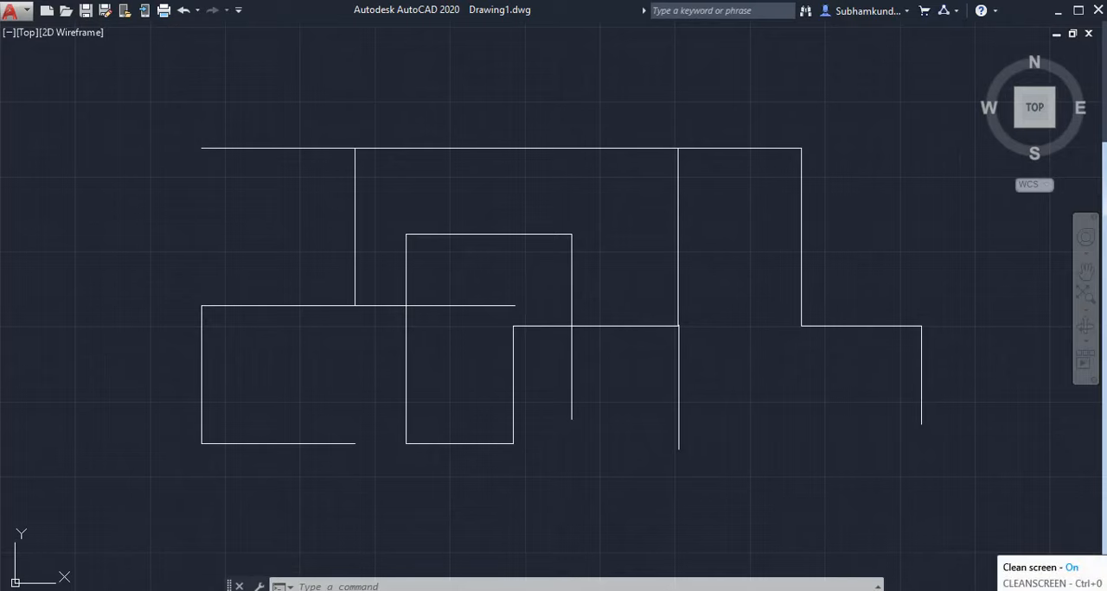
key("ctrl+0")
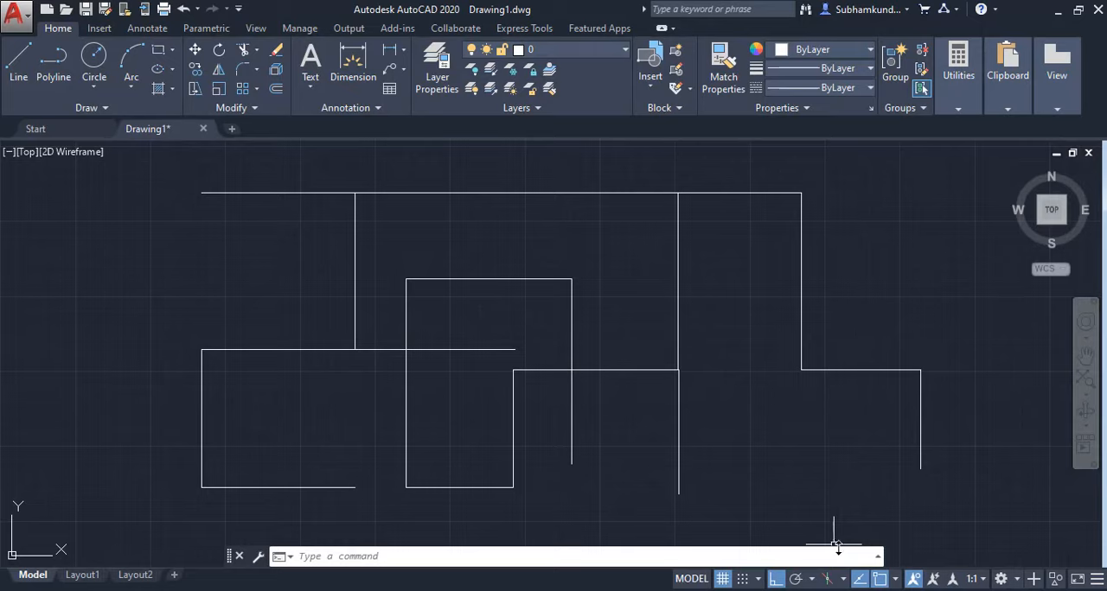
key("F10")
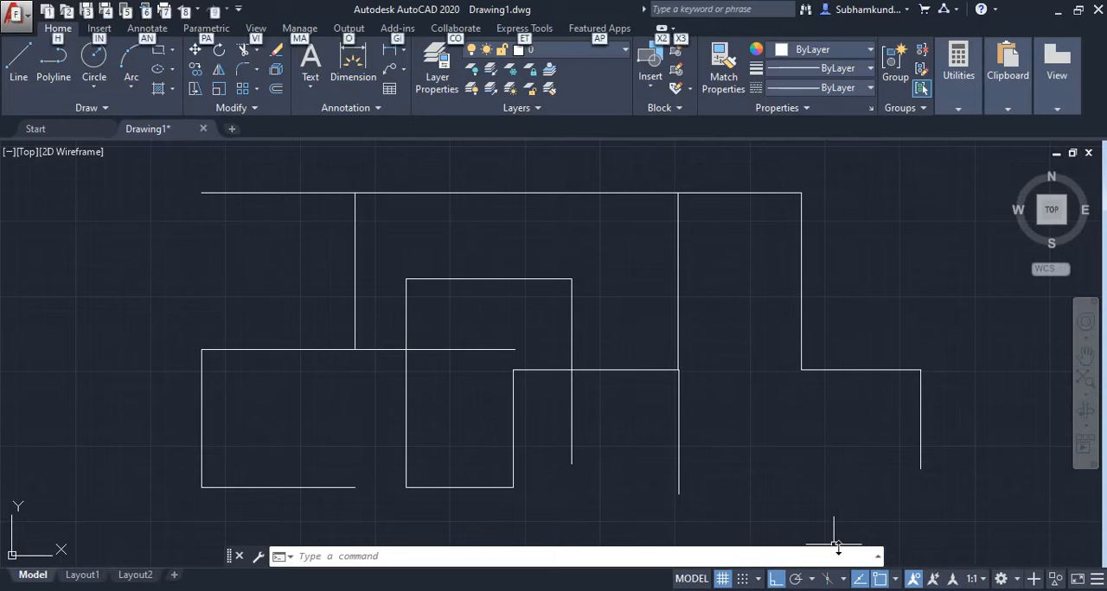